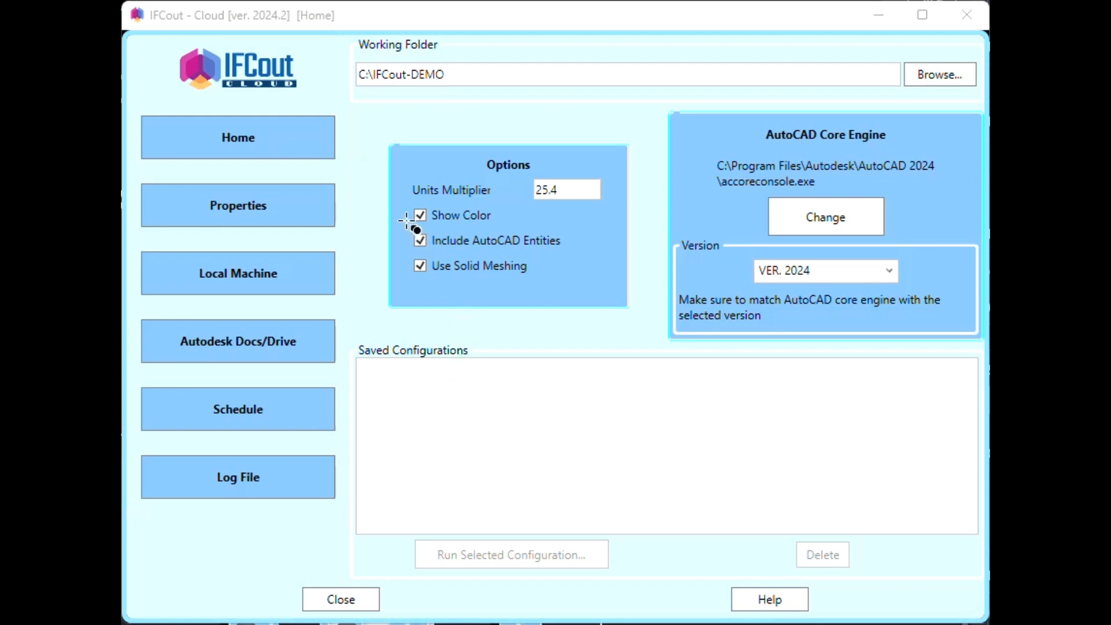
pyautogui.moveTo(399, 206)
pyautogui.mouseDown()
pyautogui.moveTo(449, 238)
pyautogui.moveTo(598, 295)
pyautogui.mouseUp()
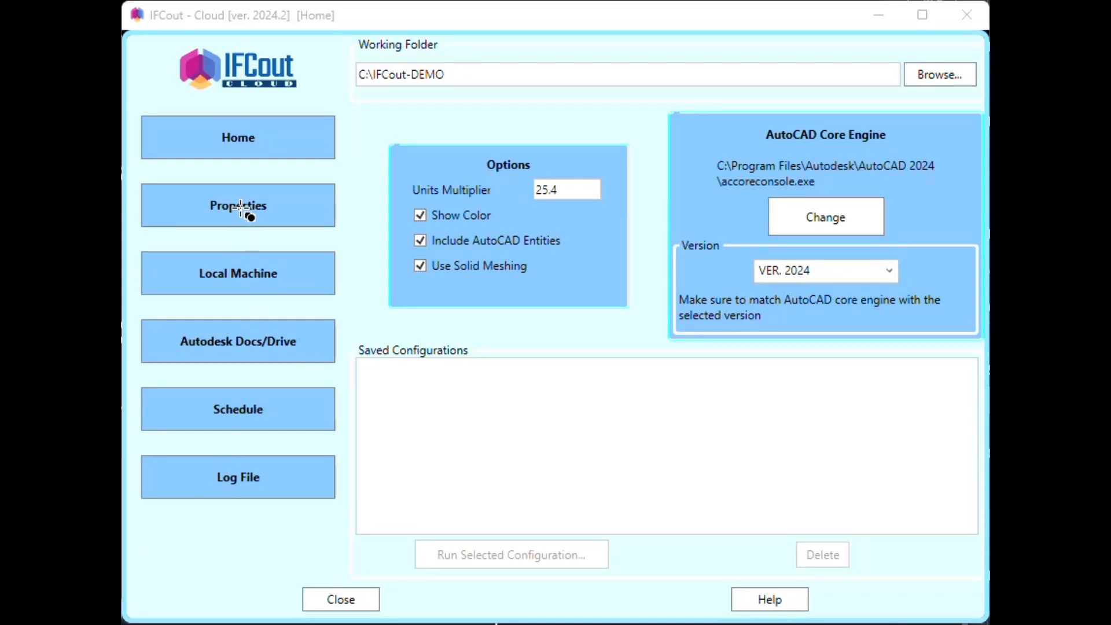
pyautogui.moveTo(138, 173); pyautogui.dragTo(356, 242)
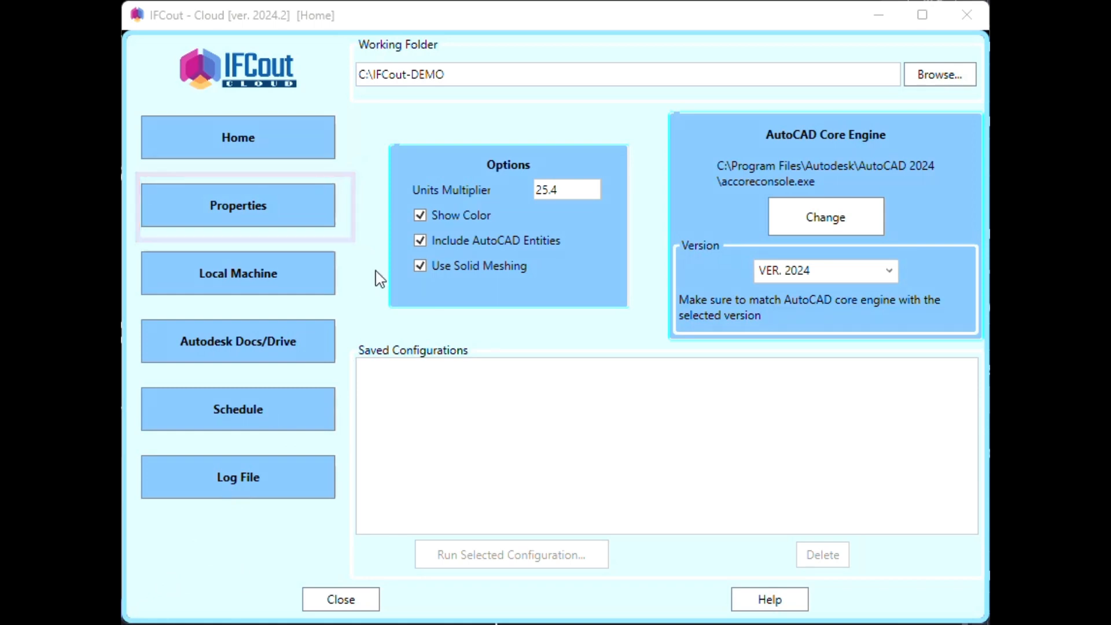
# - On the Properties page, tick Comment, CompatibleStandard, ComponentDesignation, ActuatorType, Facing and Length
pyautogui.click(308, 213)
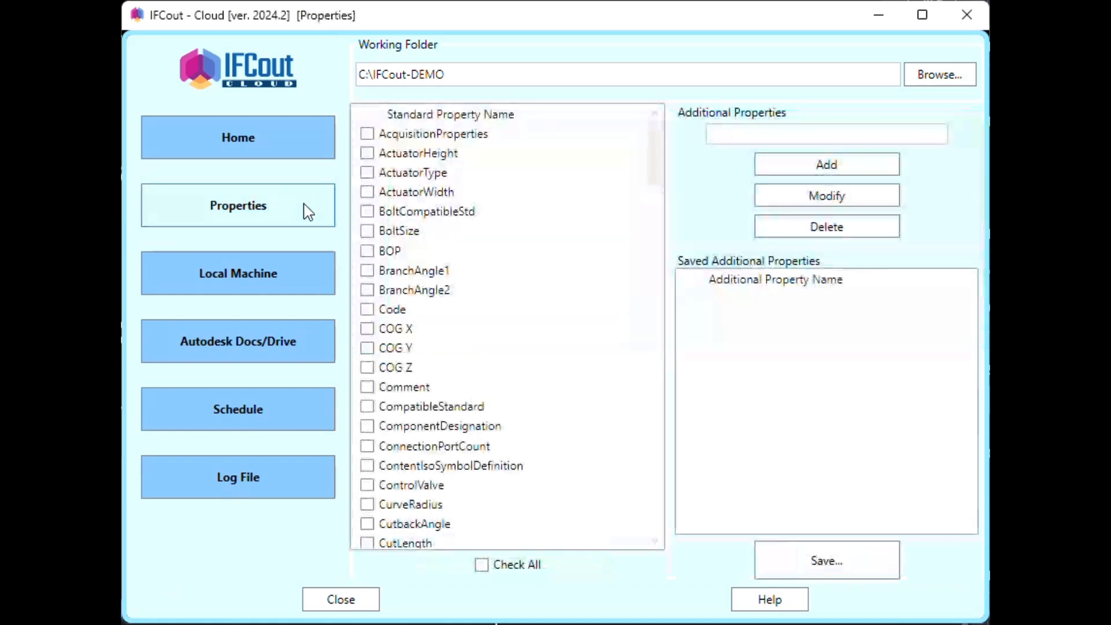
pyautogui.moveTo(644, 146); pyautogui.dragTo(700, 182)
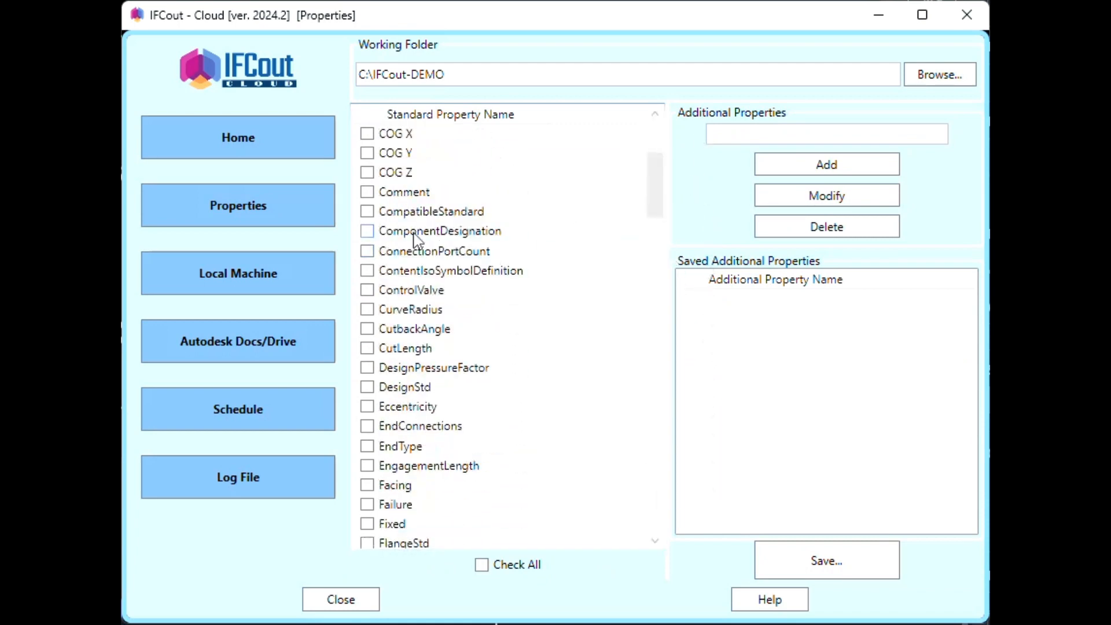
pyautogui.click(366, 192)
pyautogui.click(367, 211)
pyautogui.click(366, 230)
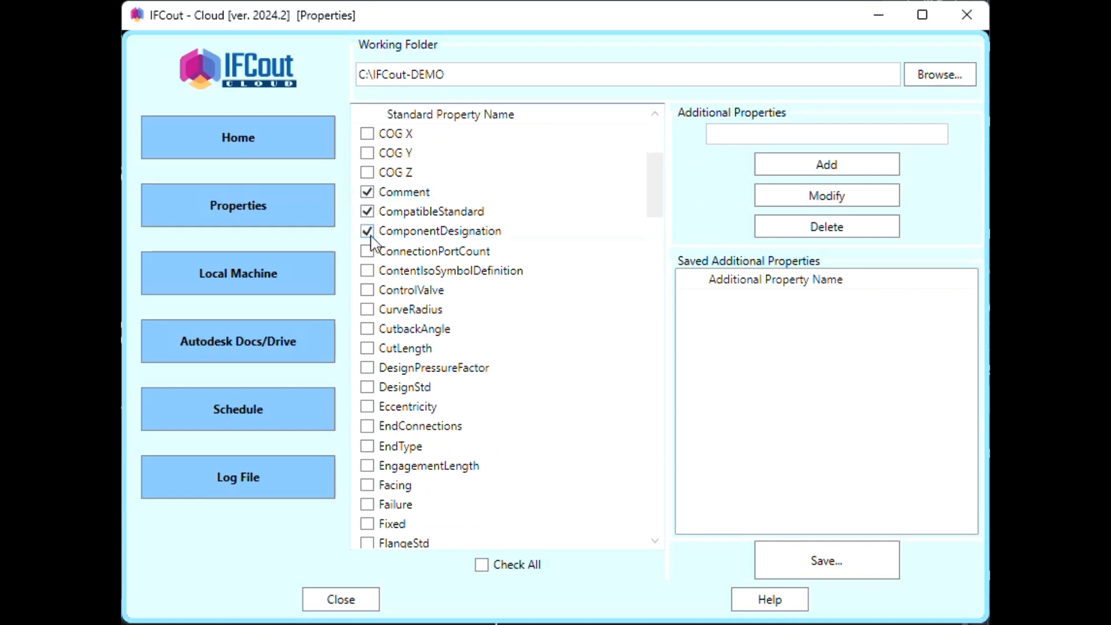
pyautogui.scroll(4, 476, 305)
pyautogui.click(367, 173)
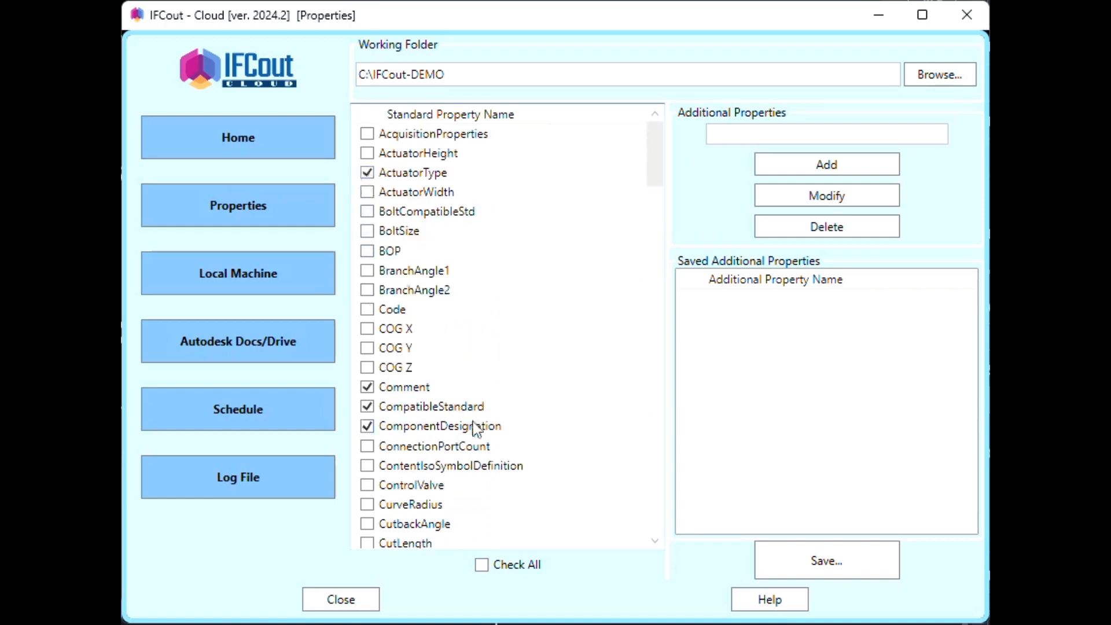
pyautogui.scroll(-5, 472, 426)
pyautogui.click(366, 387)
pyautogui.scroll(-3, 419, 450)
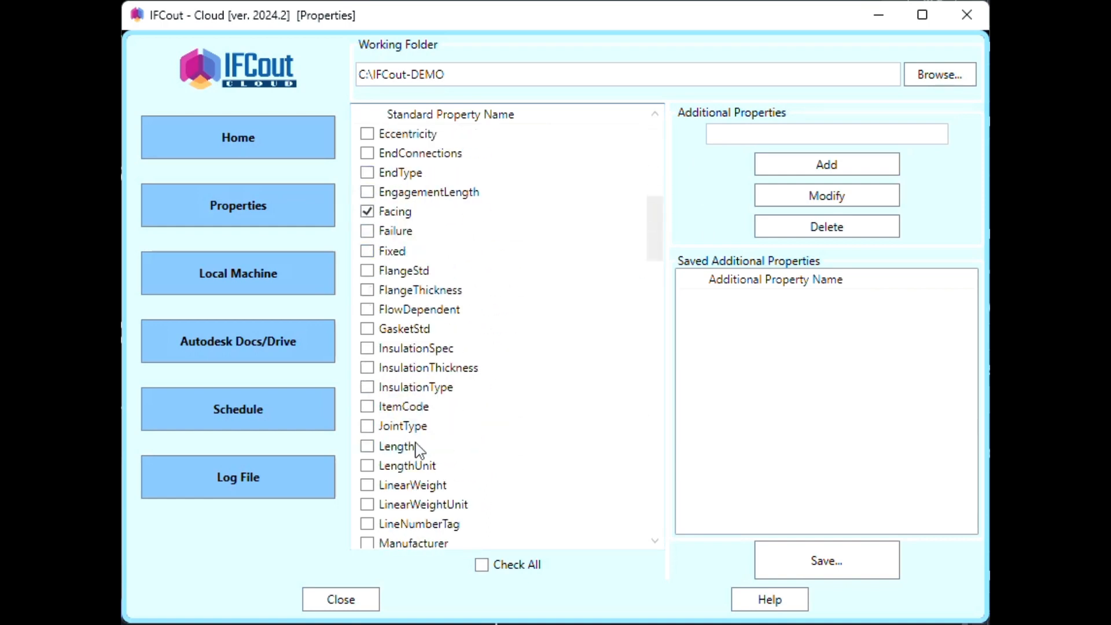
pyautogui.click(367, 446)
# - Check all standard properties, clear them, then tick BOP, Comment, Failure and Facing
pyautogui.click(482, 565)
pyautogui.click(483, 565)
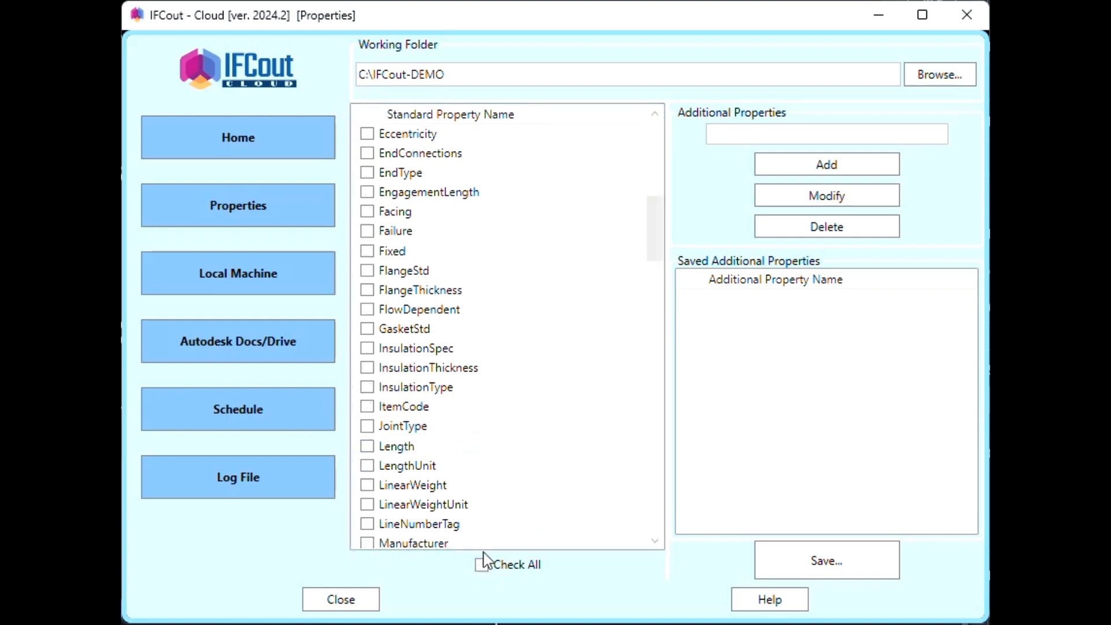
pyautogui.scroll(8, 506, 382)
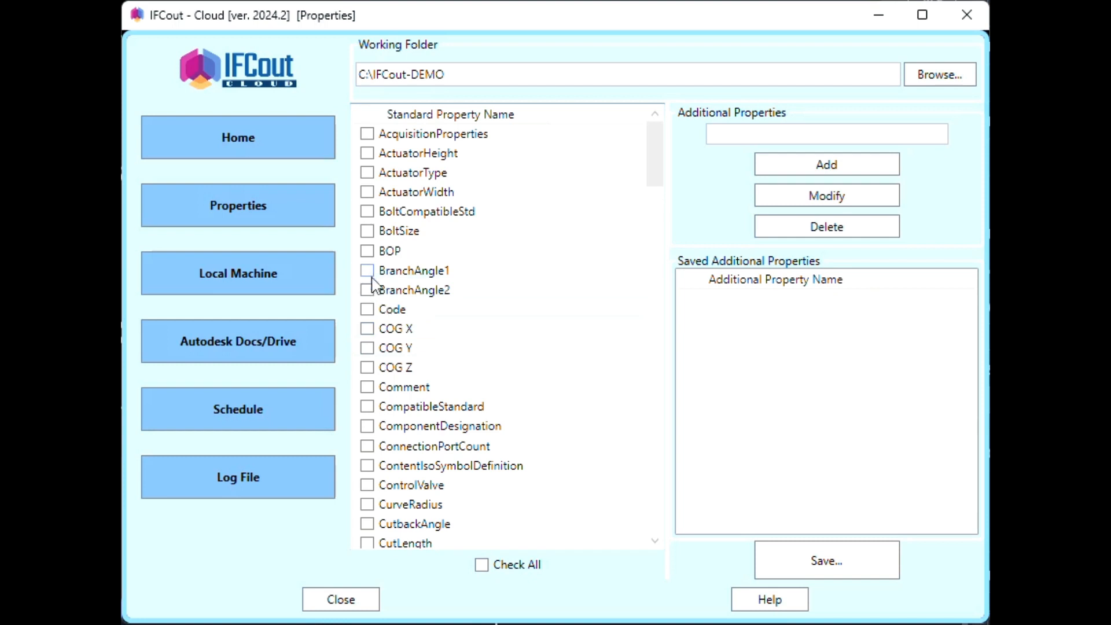
pyautogui.click(367, 251)
pyautogui.click(367, 386)
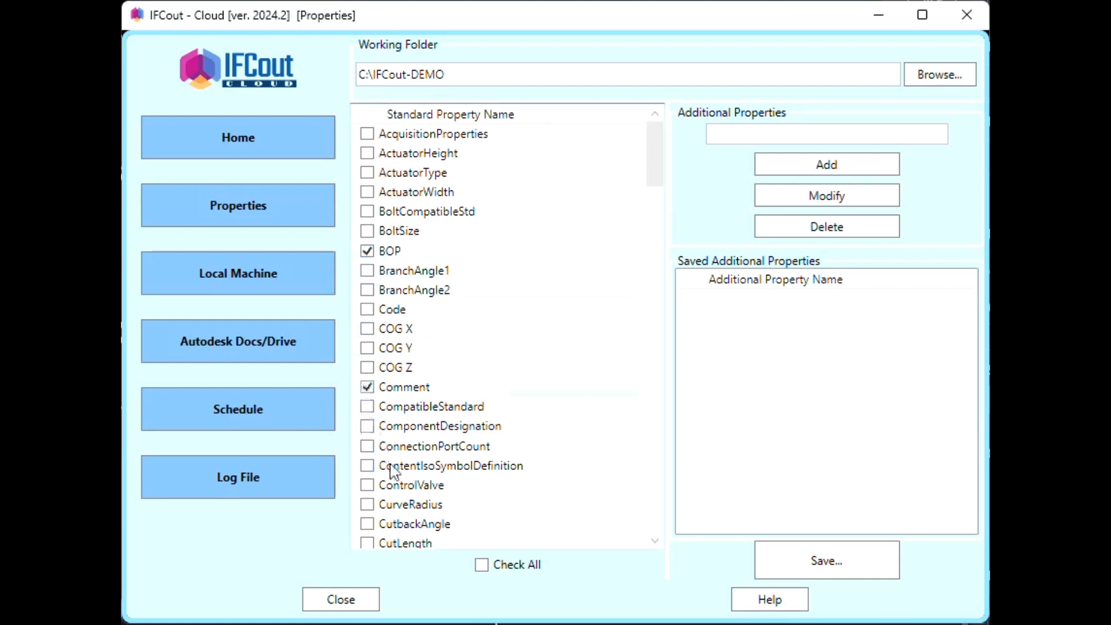
pyautogui.scroll(-5, 389, 457)
pyautogui.click(367, 406)
pyautogui.click(367, 386)
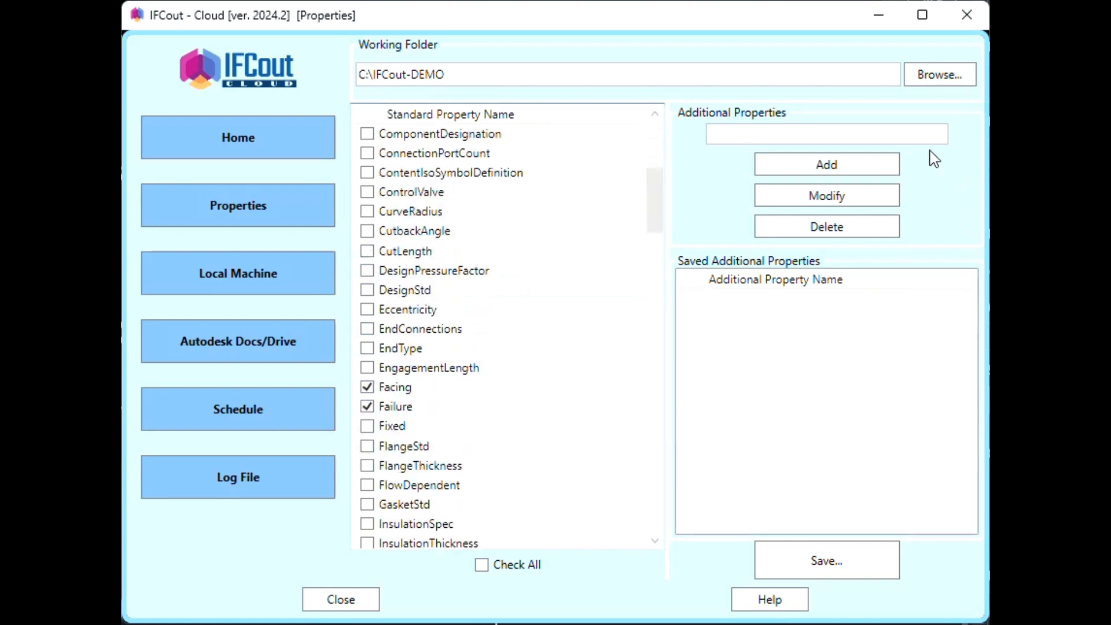
pyautogui.click(798, 137)
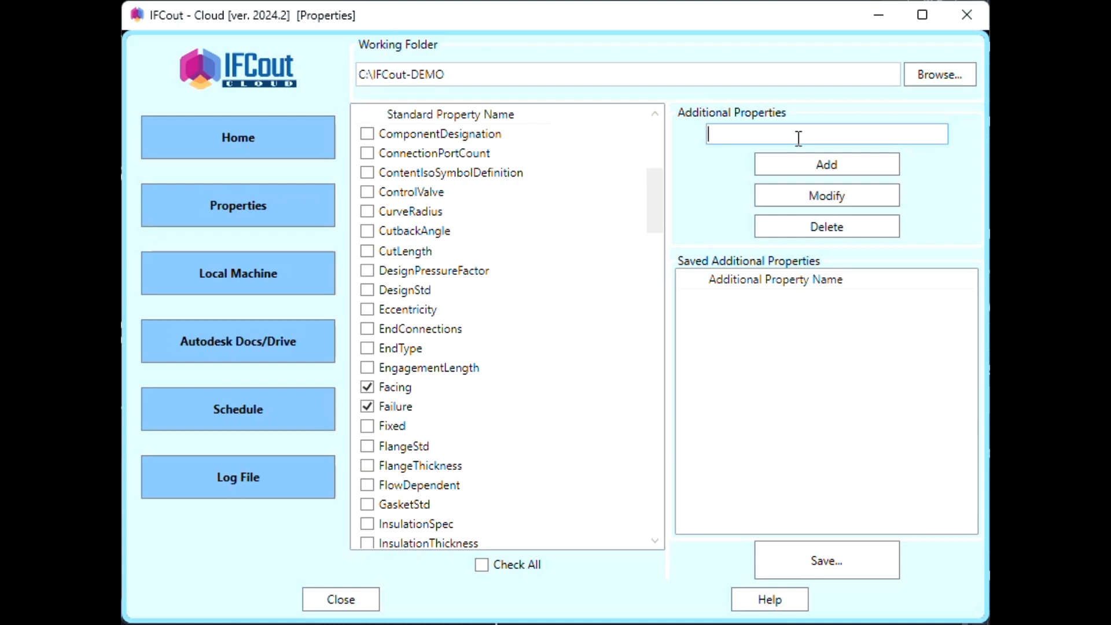
# - Add Manufature and New Type as additional properties, marking New Type for export
pyautogui.write('Manufature')
pyautogui.click(837, 166)
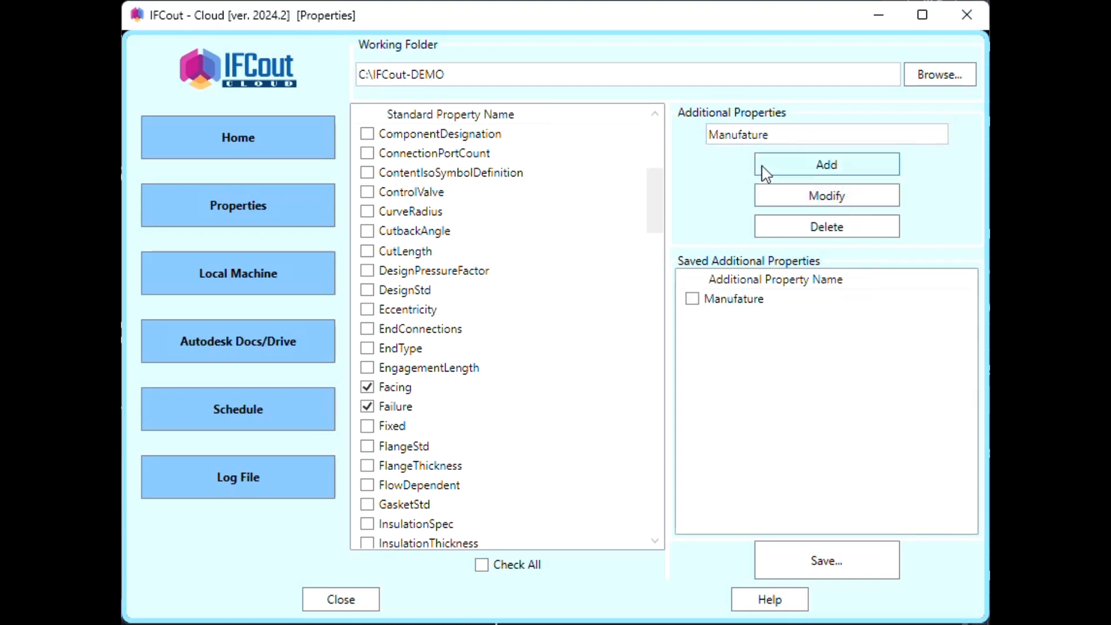
pyautogui.moveTo(776, 132); pyautogui.dragTo(649, 132)
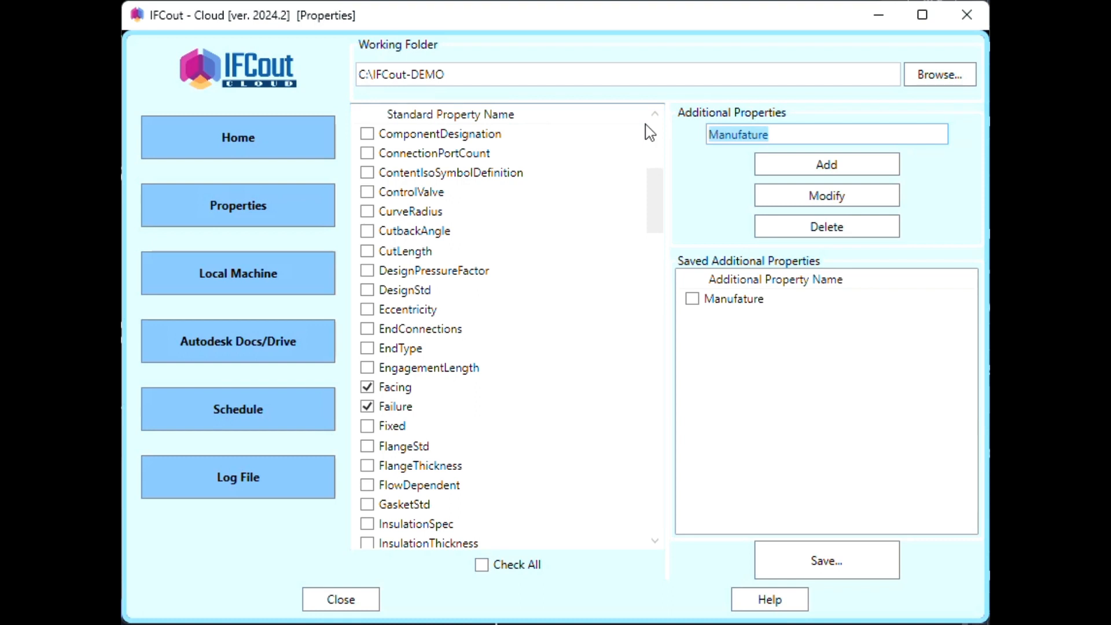
pyautogui.write('New')
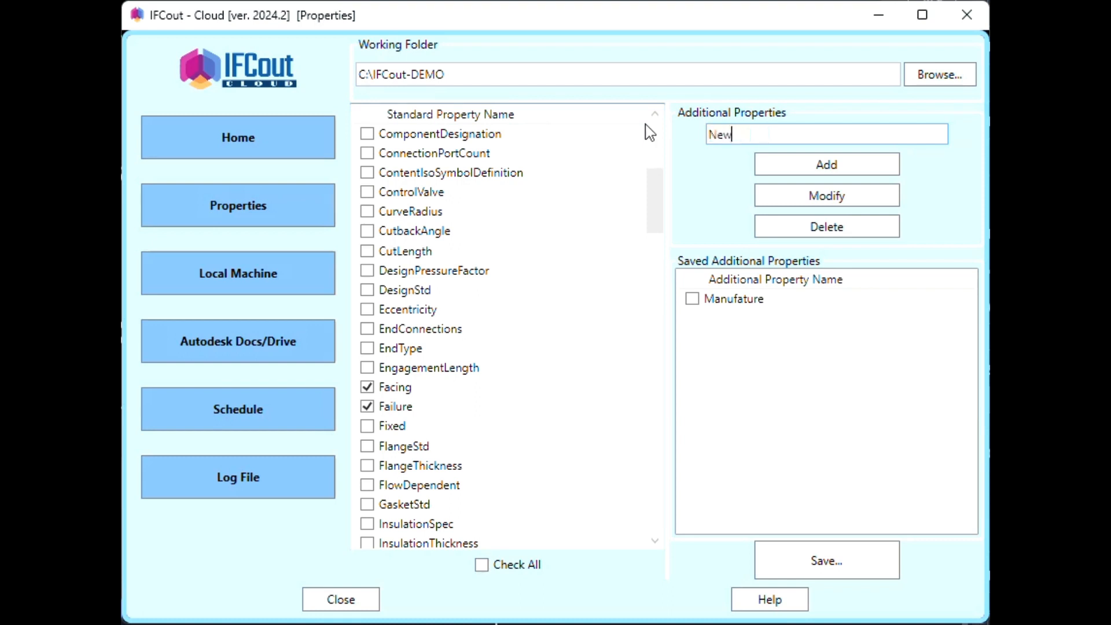
pyautogui.write(' Type')
pyautogui.click(789, 164)
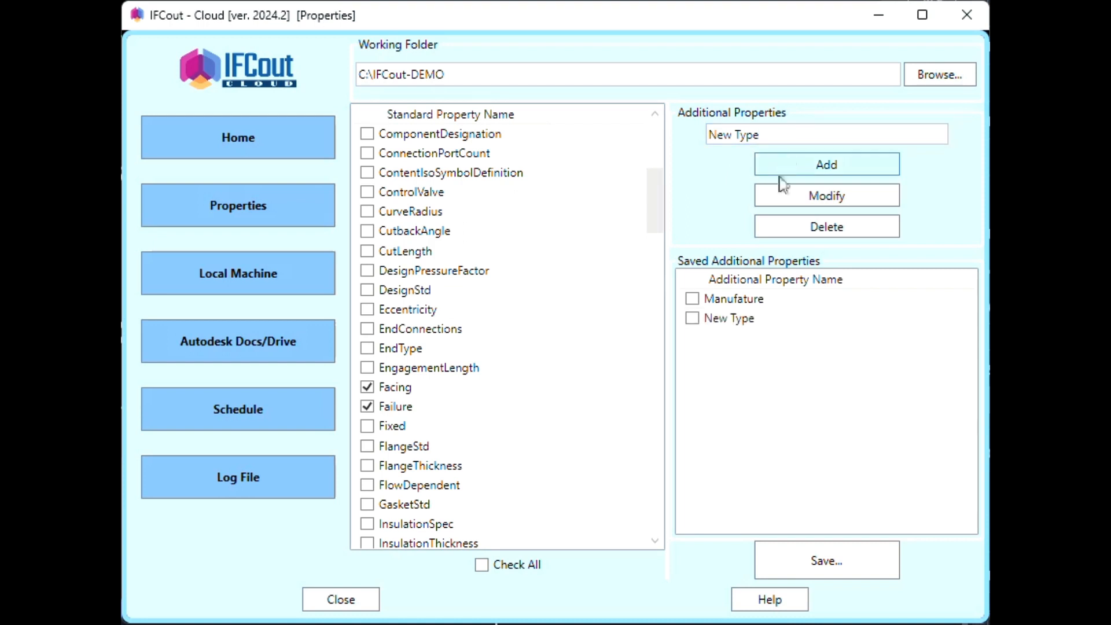
pyautogui.click(693, 319)
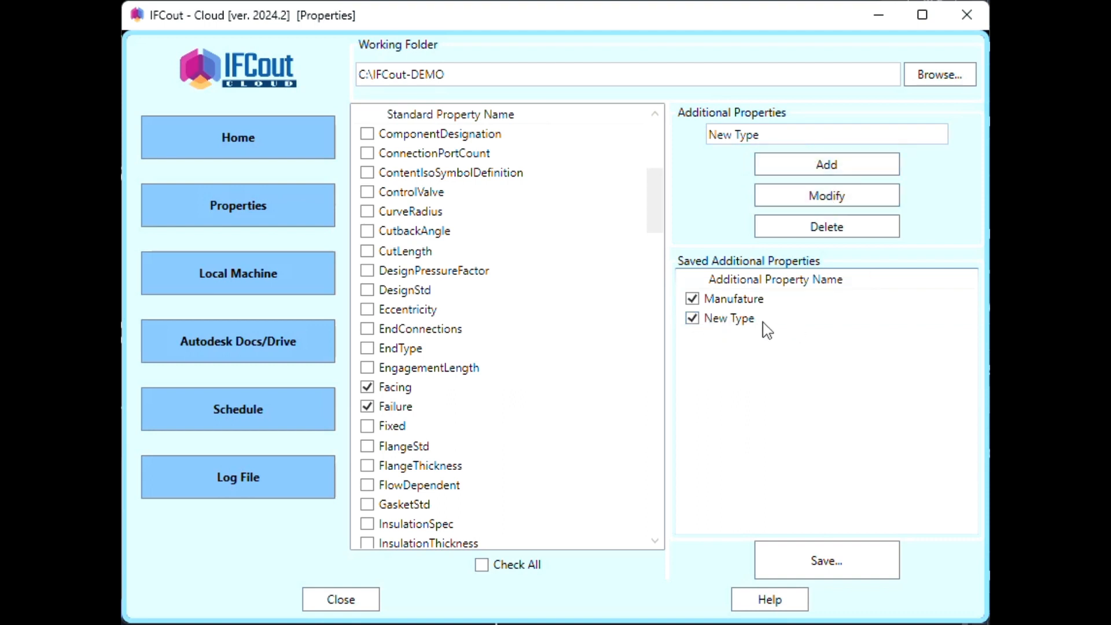
# - Rename New Type to New Type1, untick and delete it, then save the properties
pyautogui.click(809, 134)
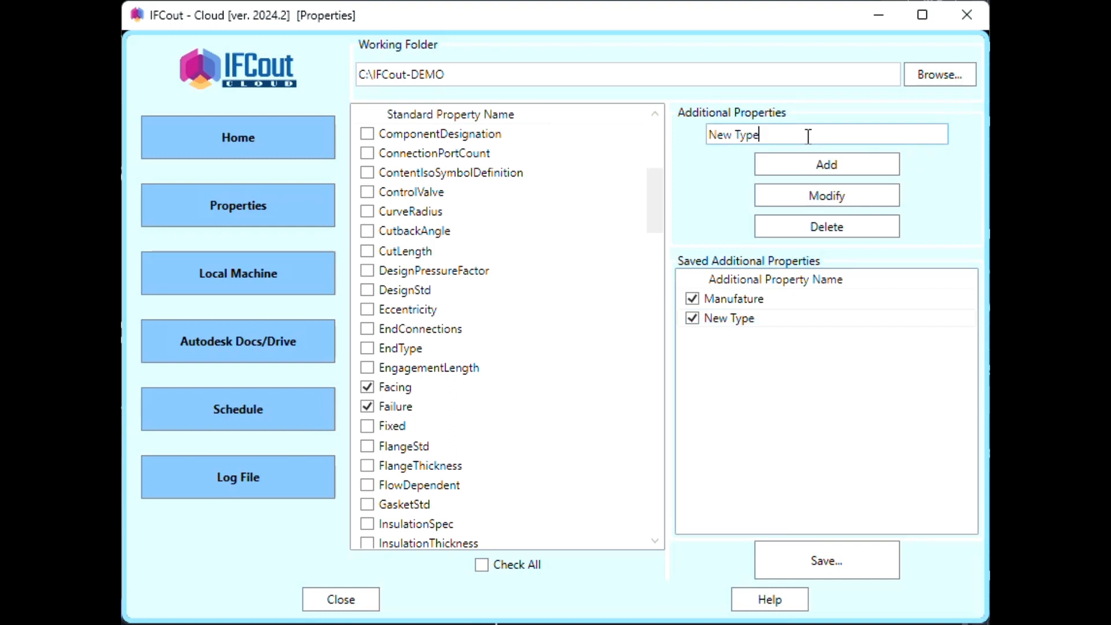
pyautogui.click(826, 195)
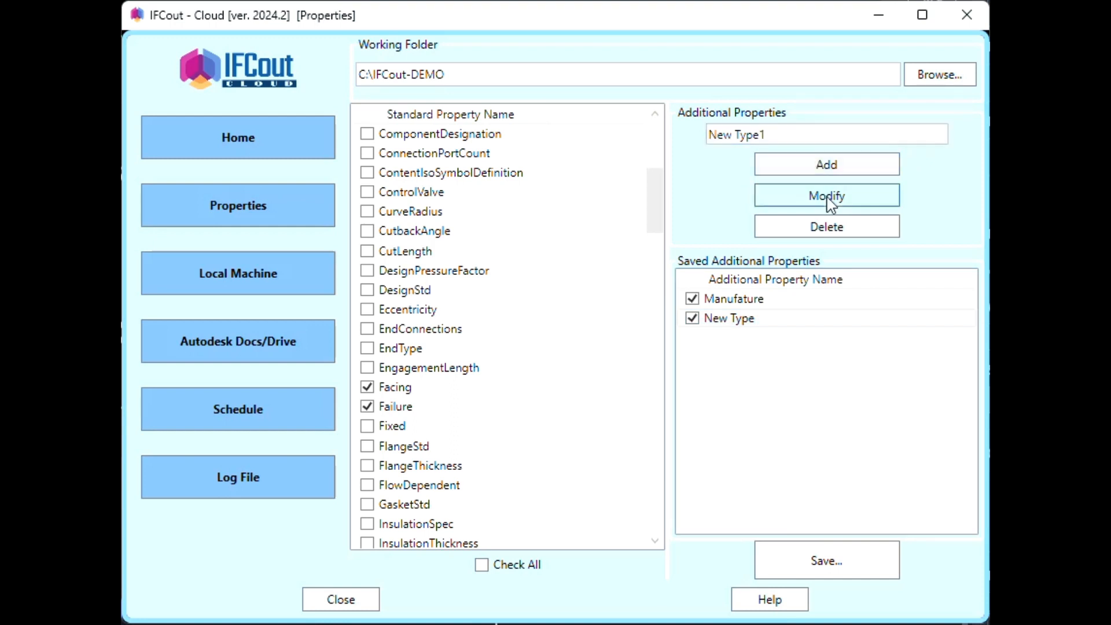
pyautogui.click(744, 320)
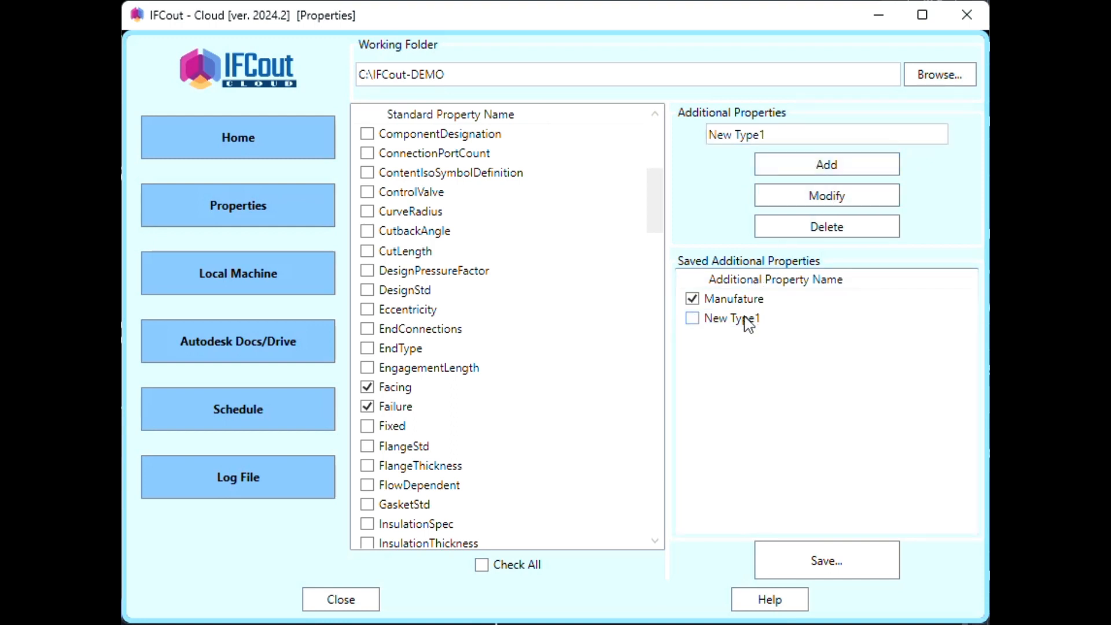
pyautogui.click(826, 228)
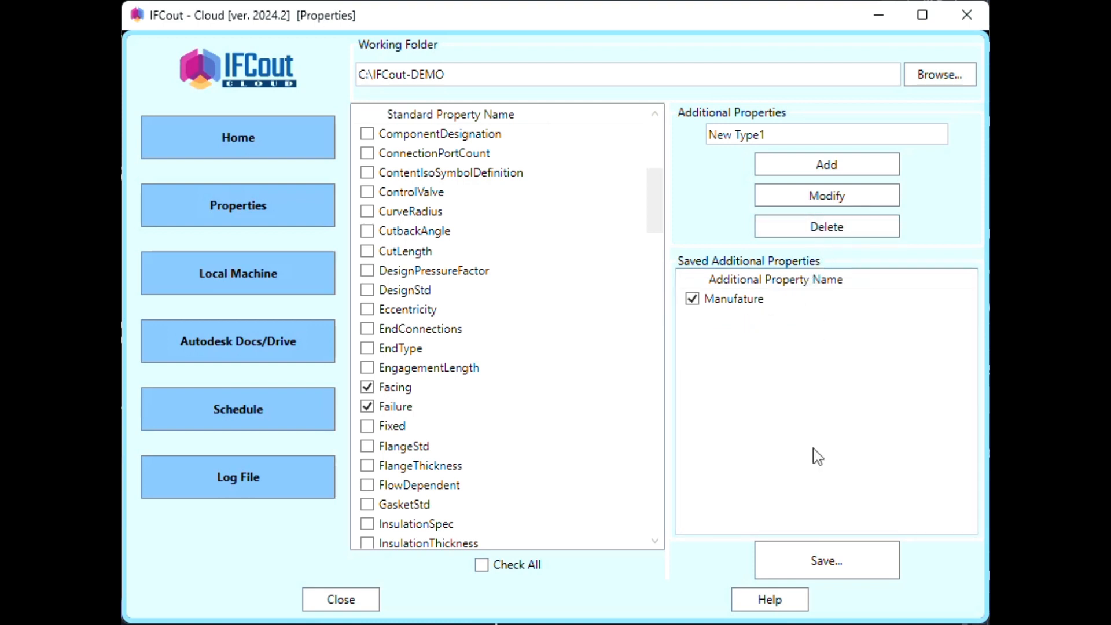
pyautogui.click(852, 567)
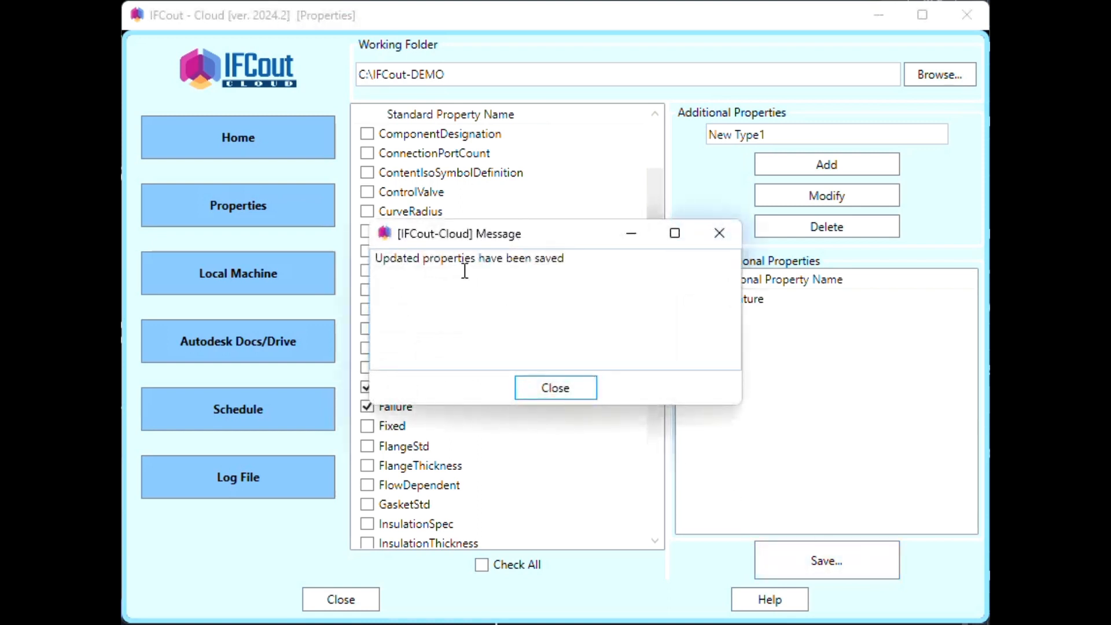
# - Close the [IFCout-Cloud] message confirming the properties were saved
pyautogui.click(567, 396)
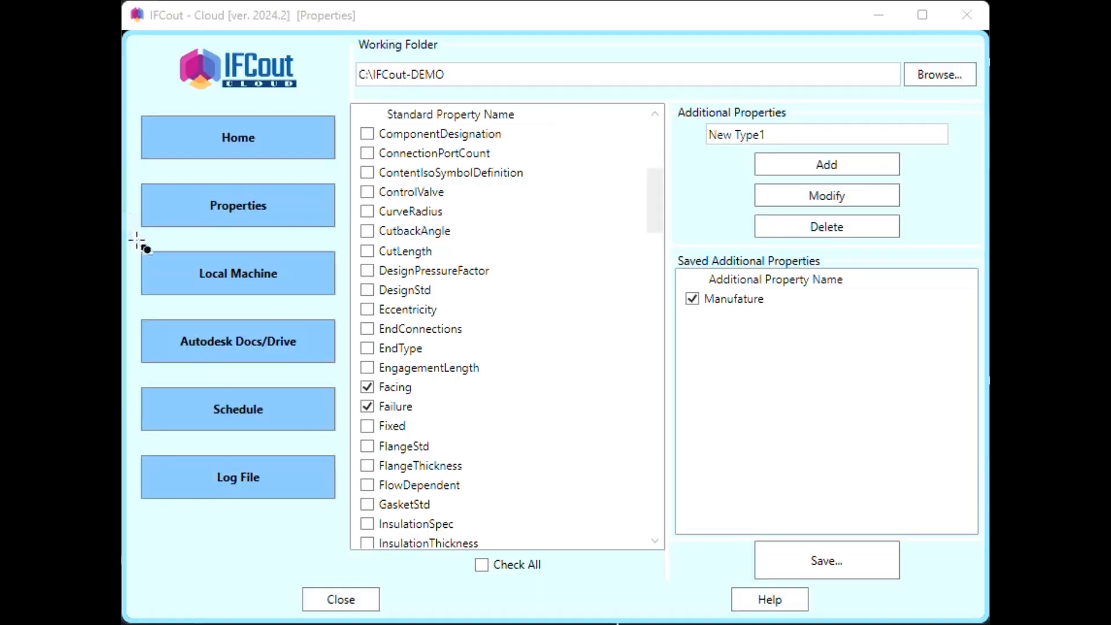
pyautogui.moveTo(139, 243); pyautogui.dragTo(346, 303)
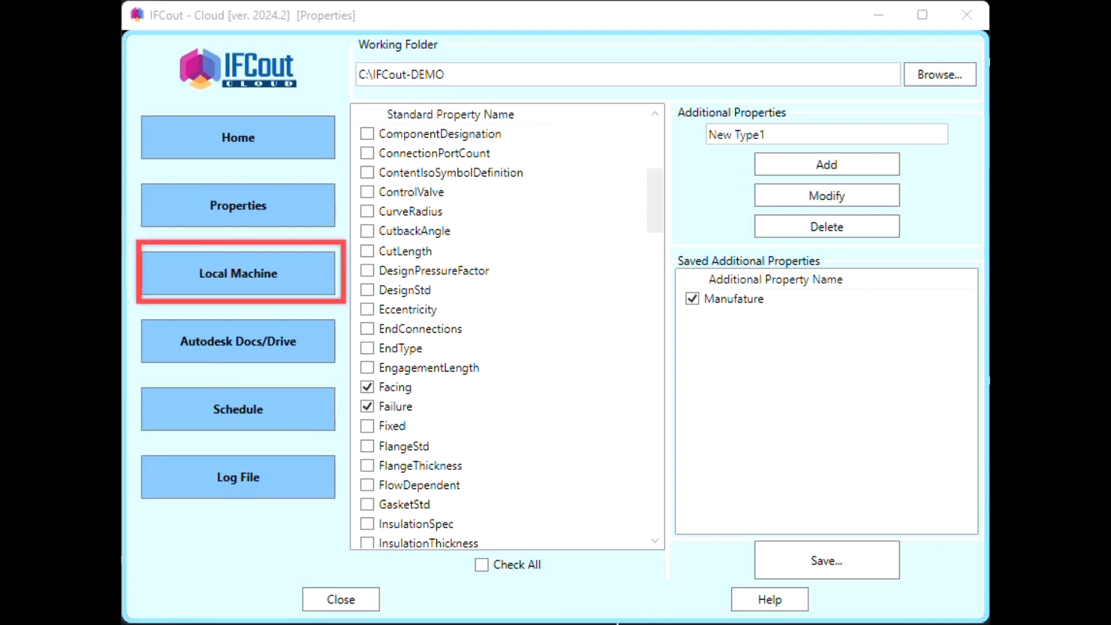
# - On the Local Machine page, browse Model-Drawings' Area_1, Area_2 and Area_6 folders for drawings
pyautogui.click(277, 276)
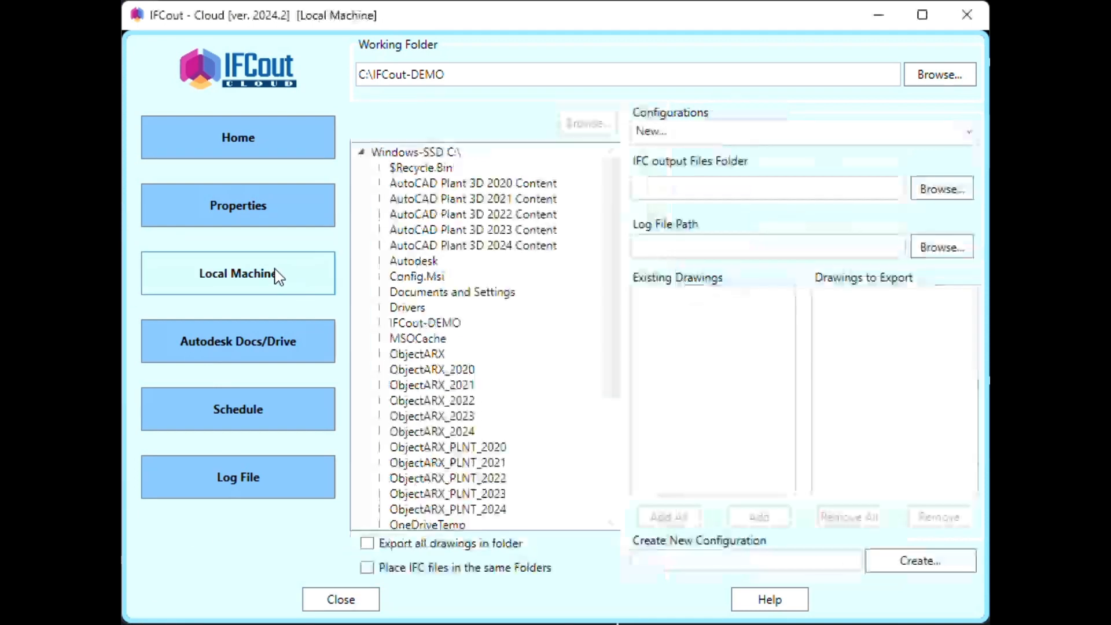
pyautogui.moveTo(603, 187); pyautogui.dragTo(602, 305)
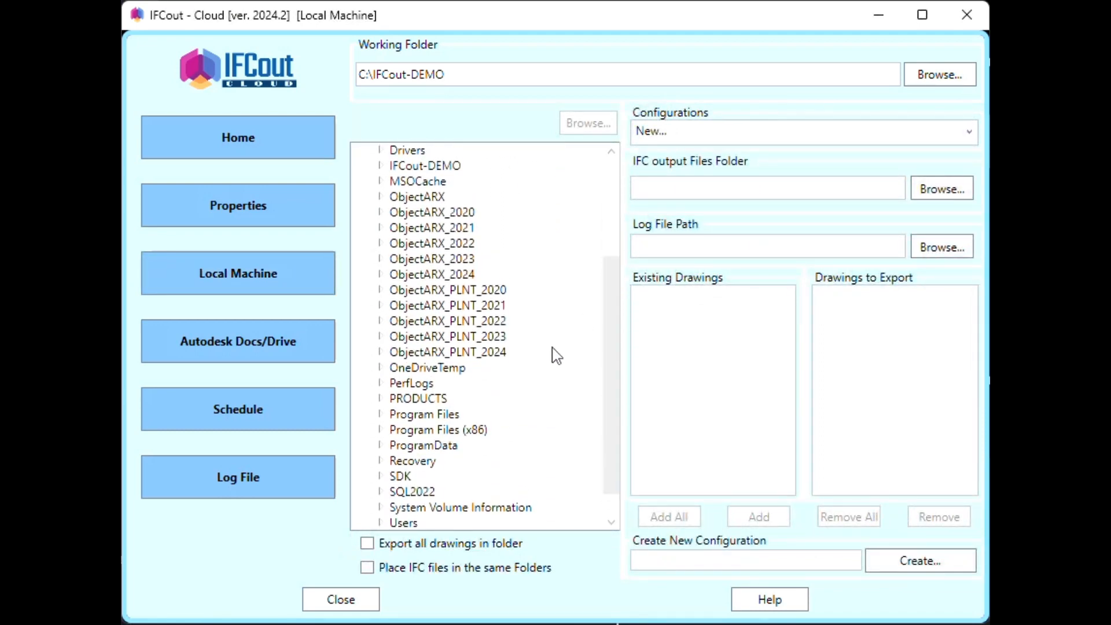
pyautogui.scroll(-1, 554, 354)
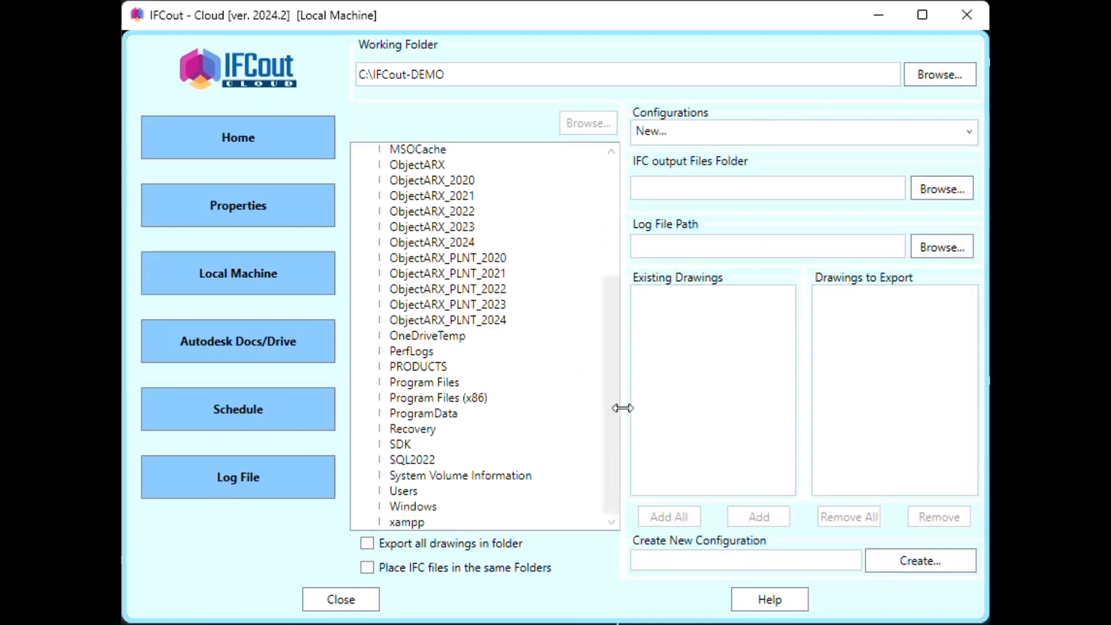
pyautogui.moveTo(615, 407); pyautogui.dragTo(615, 320)
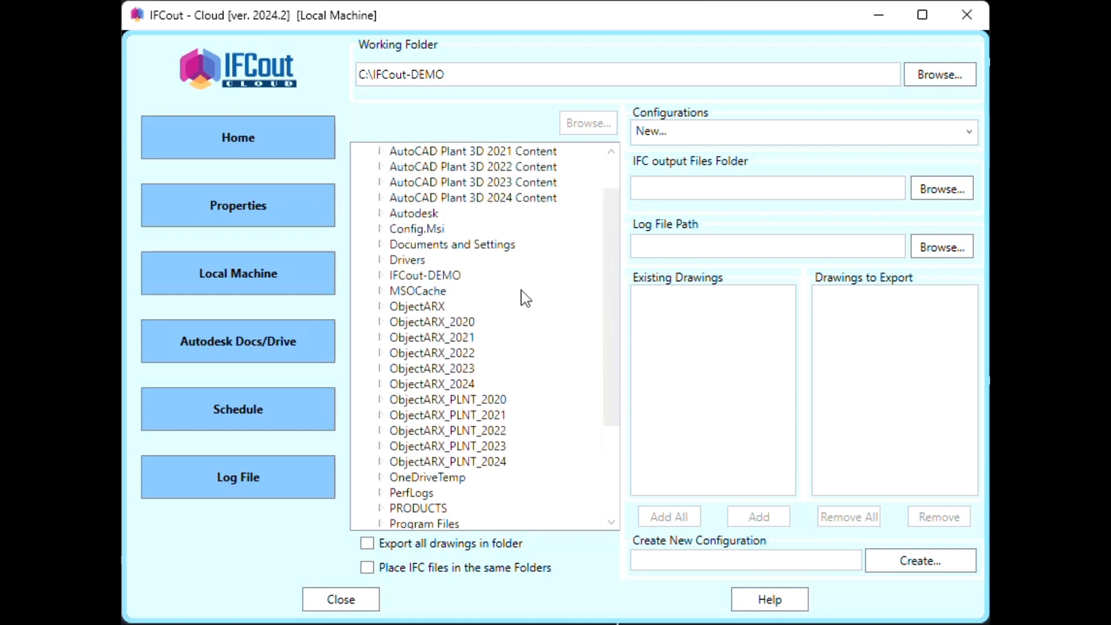
pyautogui.click(381, 276)
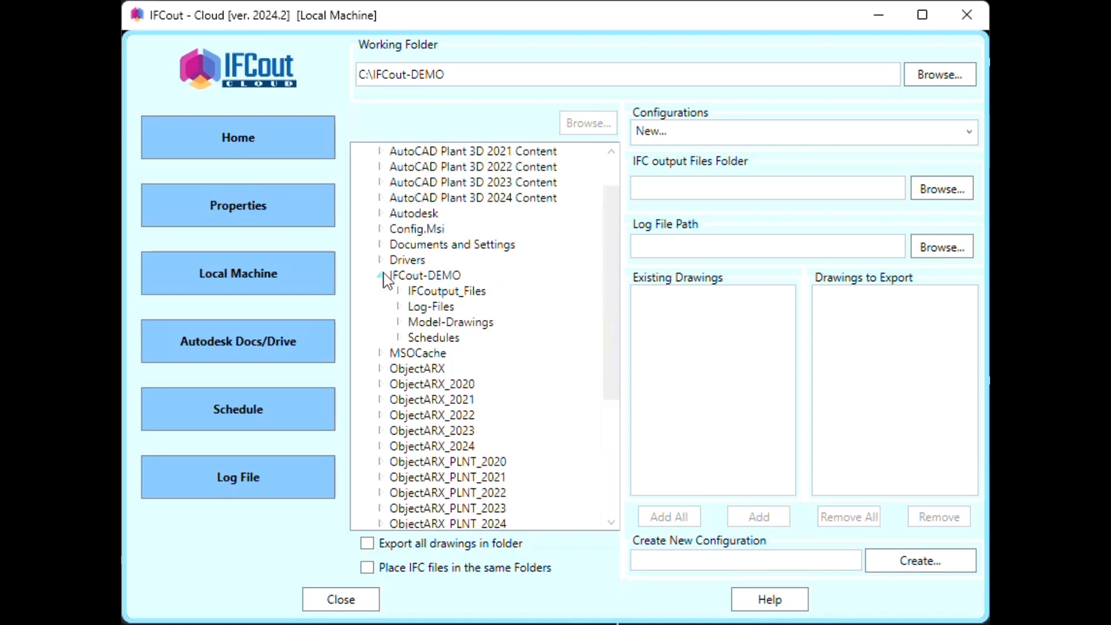
pyautogui.click(397, 322)
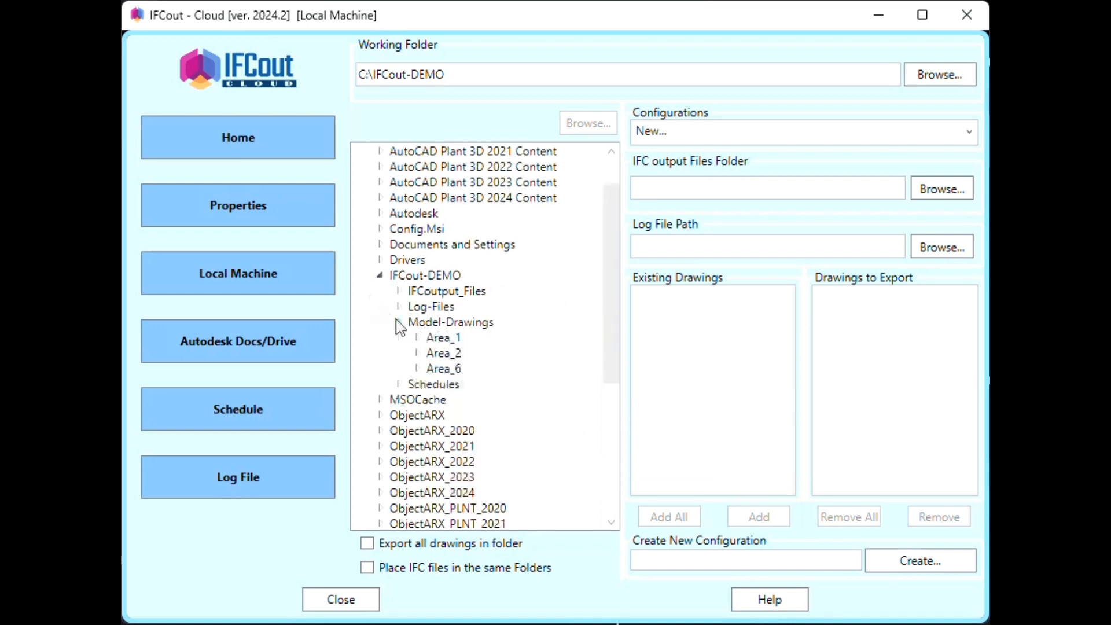
pyautogui.click(440, 342)
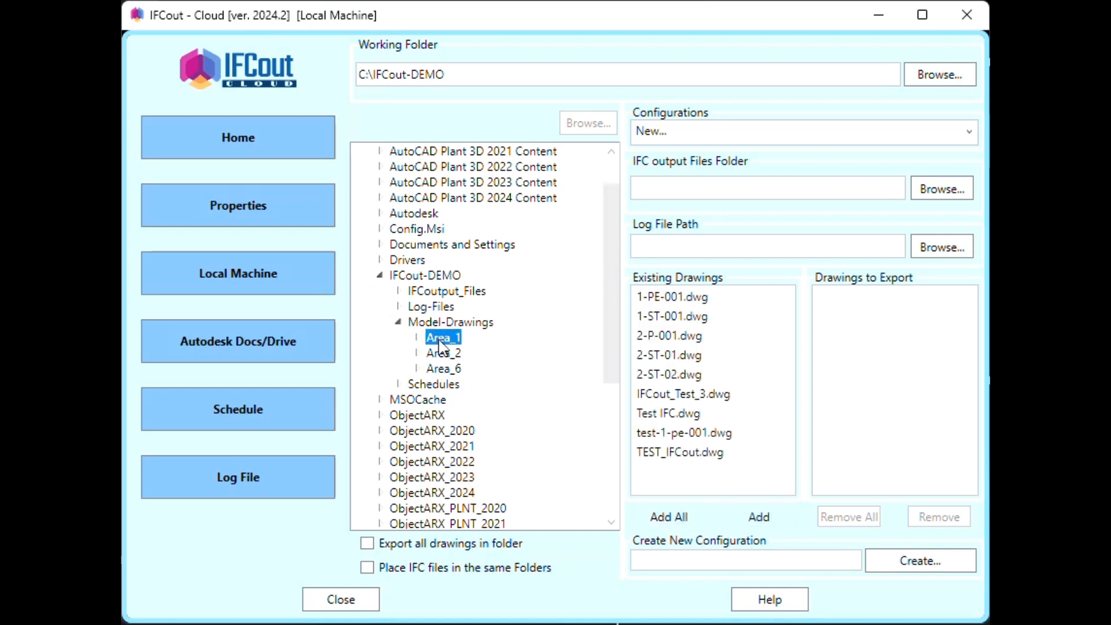
pyautogui.click(443, 354)
pyautogui.click(446, 370)
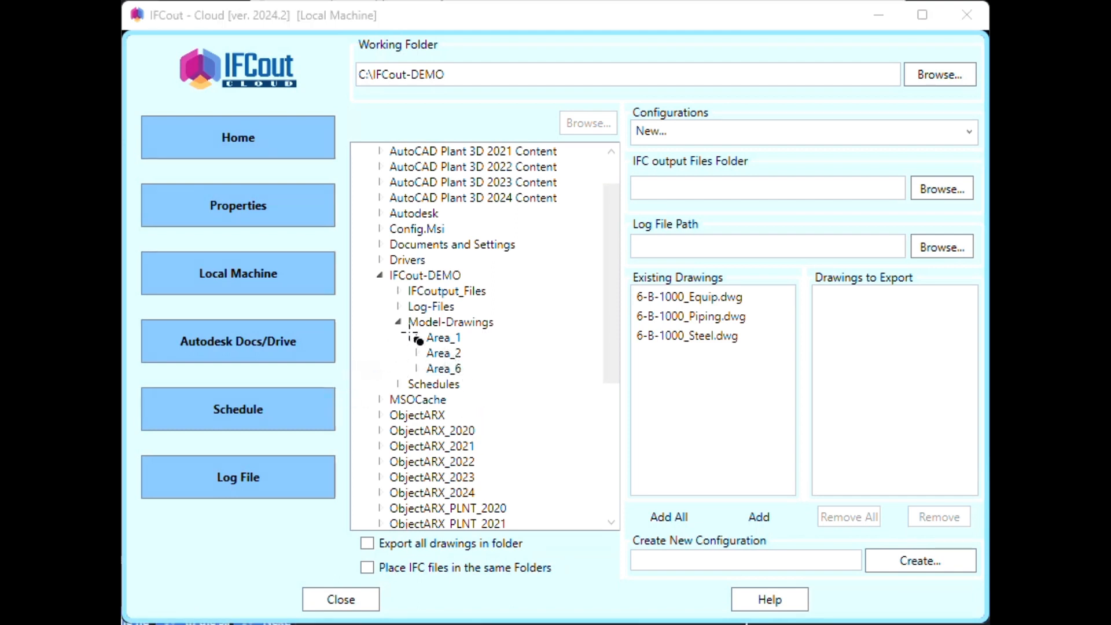
# - List the nine Area_1 drawings as existing drawings, 1-PE-001.dwg through TEST_IFCout.dwg
pyautogui.moveTo(409, 334); pyautogui.dragTo(490, 385)
pyautogui.click(456, 339)
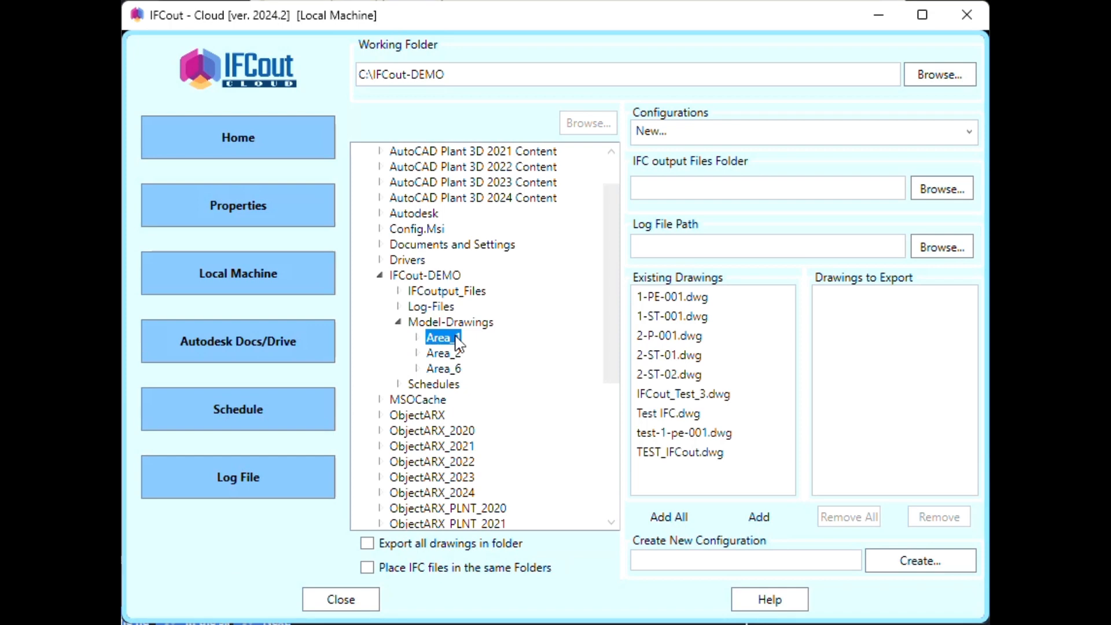
pyautogui.click(132, 622)
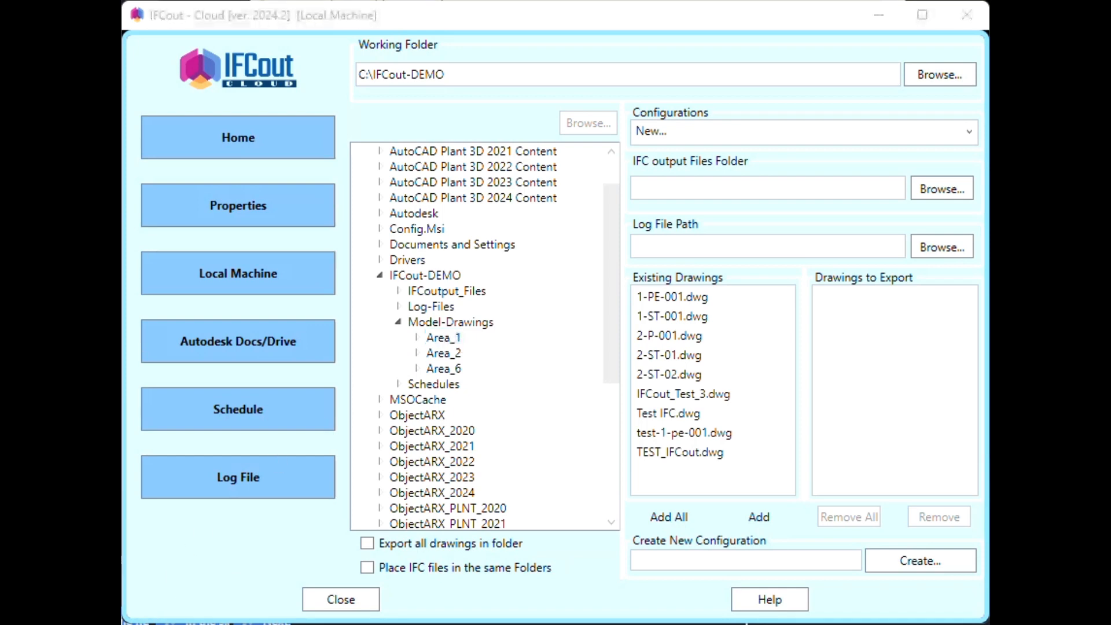
pyautogui.moveTo(627, 286)
pyautogui.mouseDown()
pyautogui.moveTo(764, 427)
pyautogui.moveTo(804, 492)
pyautogui.moveTo(798, 500)
pyautogui.mouseUp()
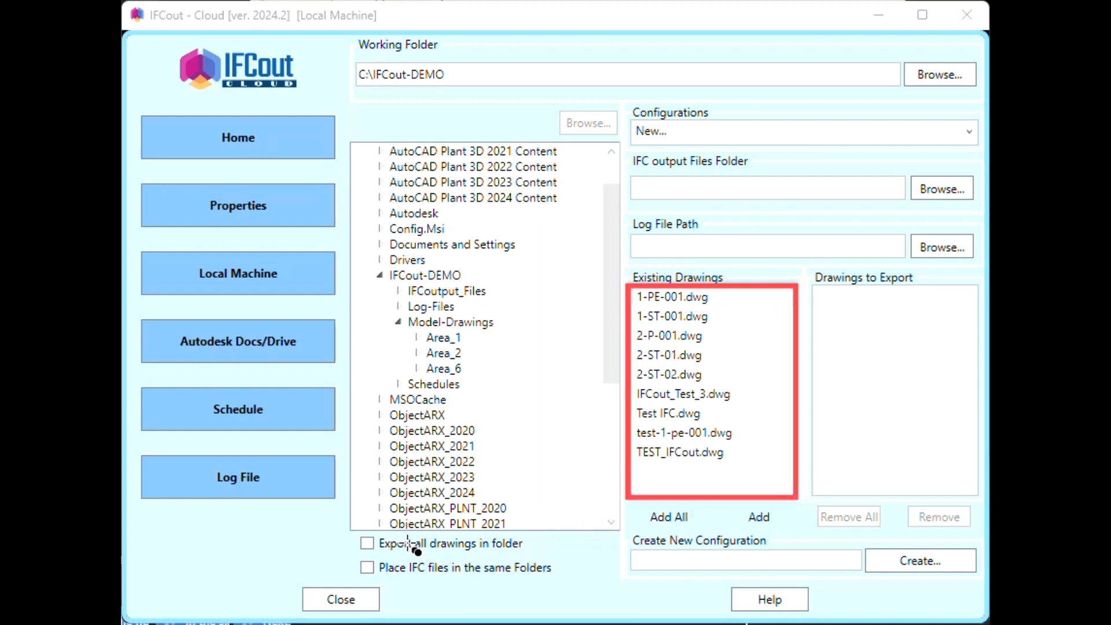
pyautogui.moveTo(349, 531); pyautogui.dragTo(557, 557)
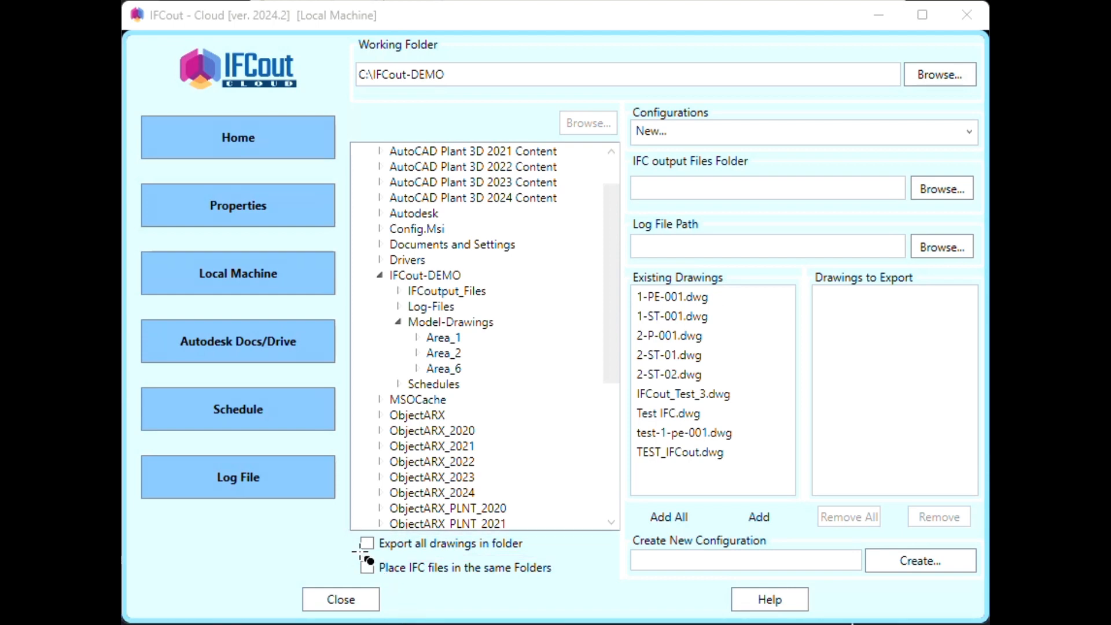
pyautogui.moveTo(346, 554); pyautogui.dragTo(578, 581)
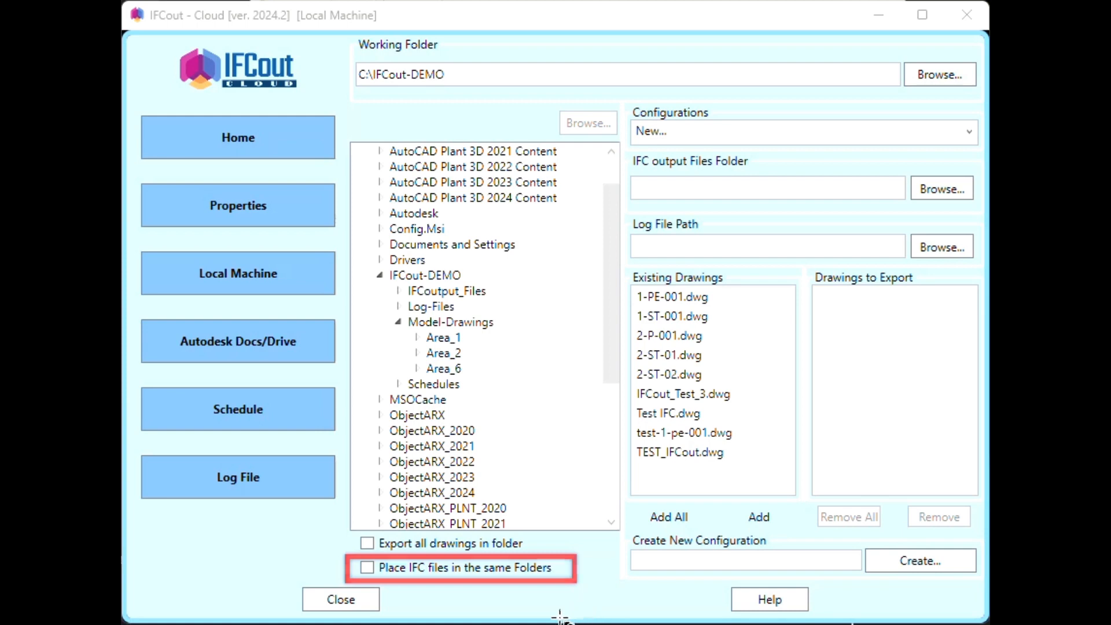
# - Toggle 'Place IFC files in the same Folders' on and off, and check the Configurations dropdown
pyautogui.click(376, 568)
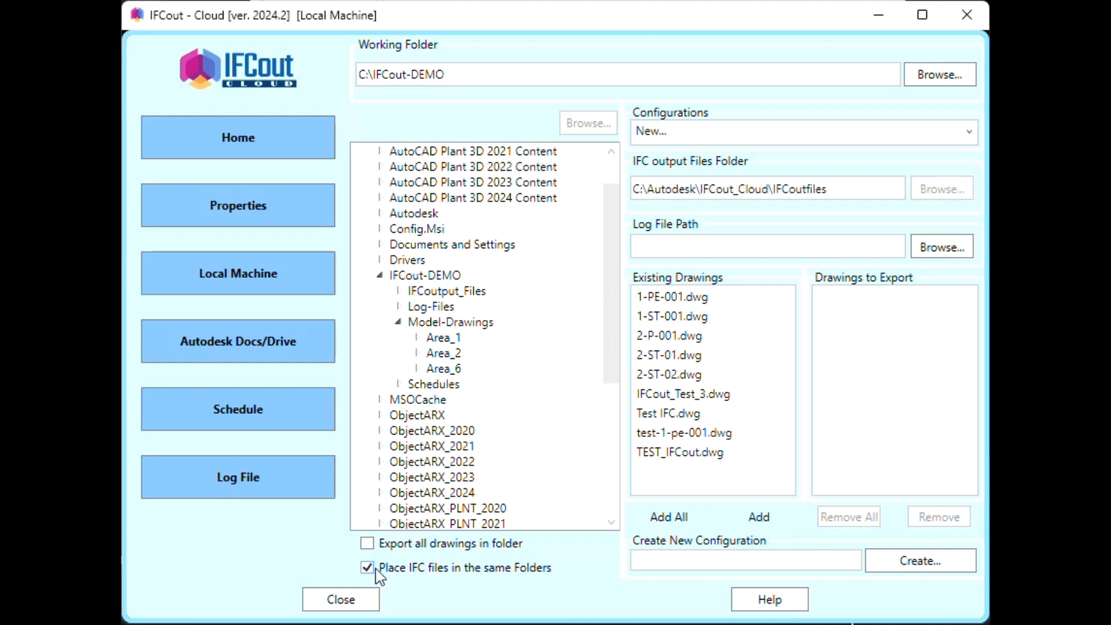
pyautogui.click(376, 570)
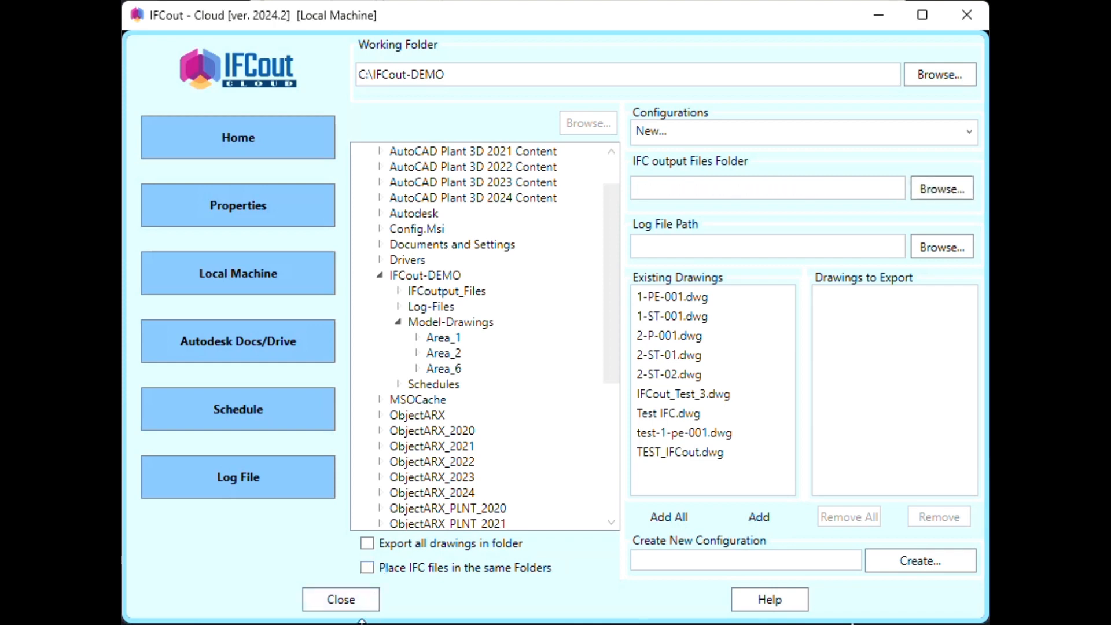
pyautogui.click(904, 624)
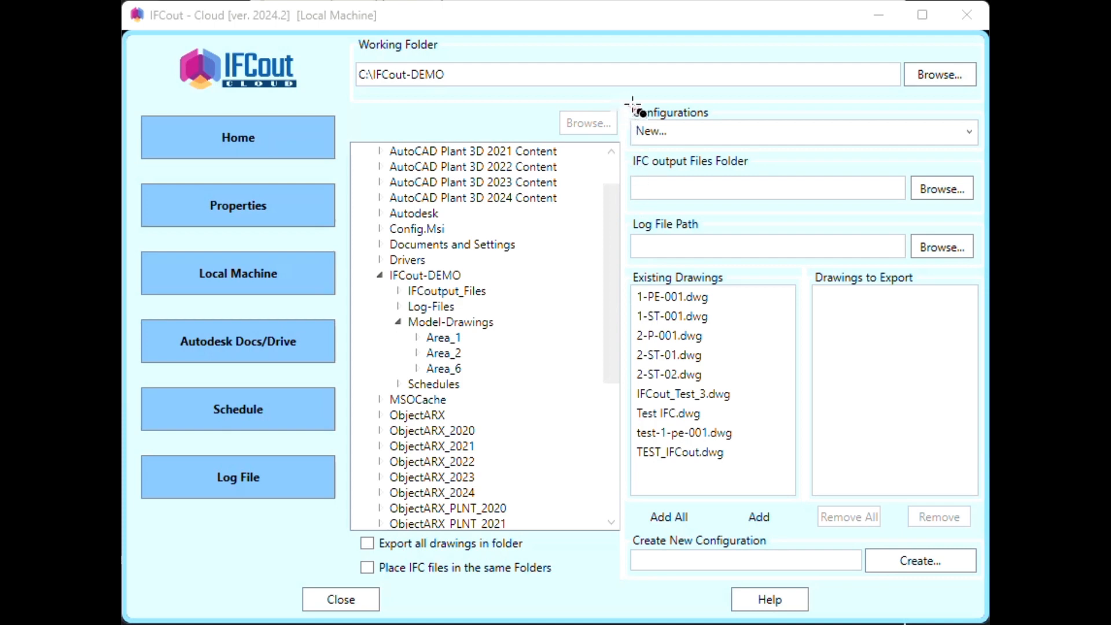
pyautogui.moveTo(622, 103); pyautogui.dragTo(987, 161)
pyautogui.click(968, 133)
pyautogui.click(683, 160)
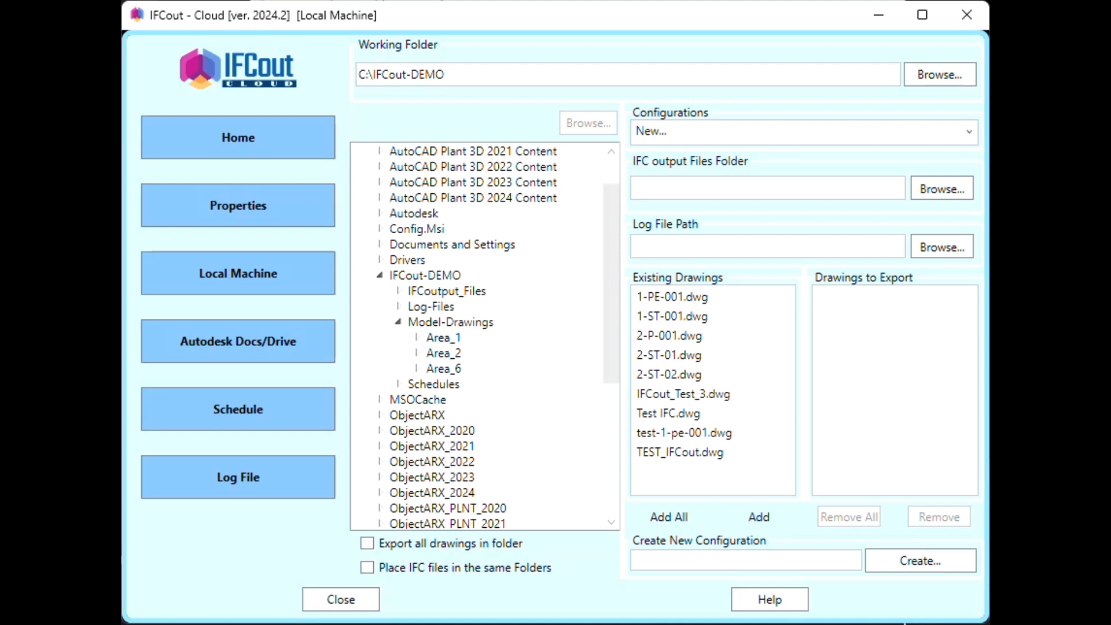
pyautogui.moveTo(627, 157); pyautogui.dragTo(985, 218)
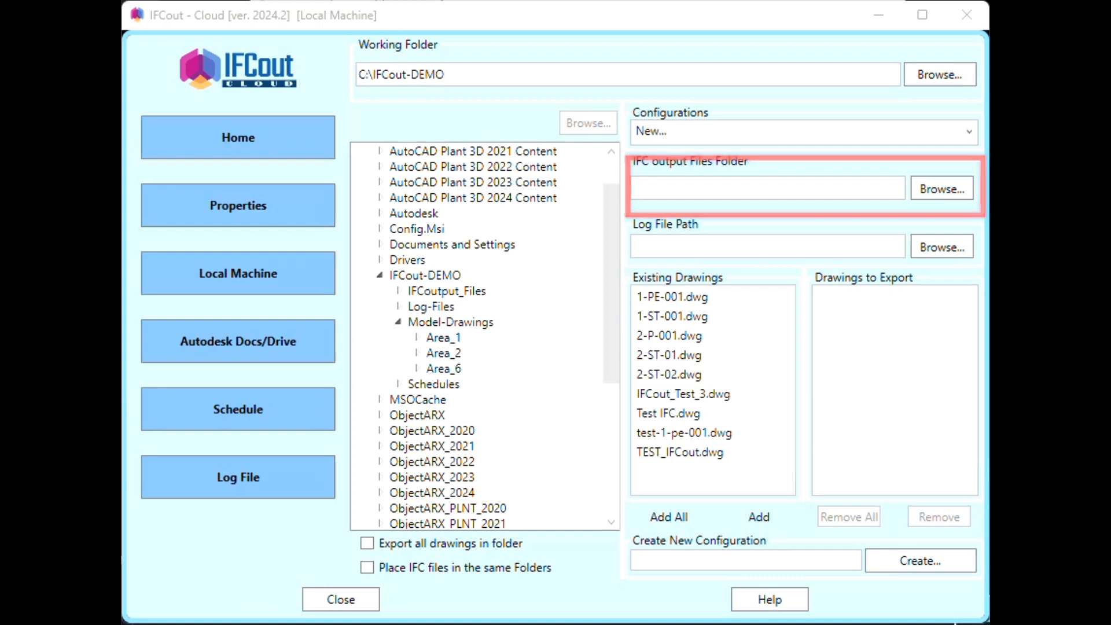
# - Set the IFC output files folder to C:\IFCout-DEMO\IFCoutput_Files
pyautogui.click(942, 186)
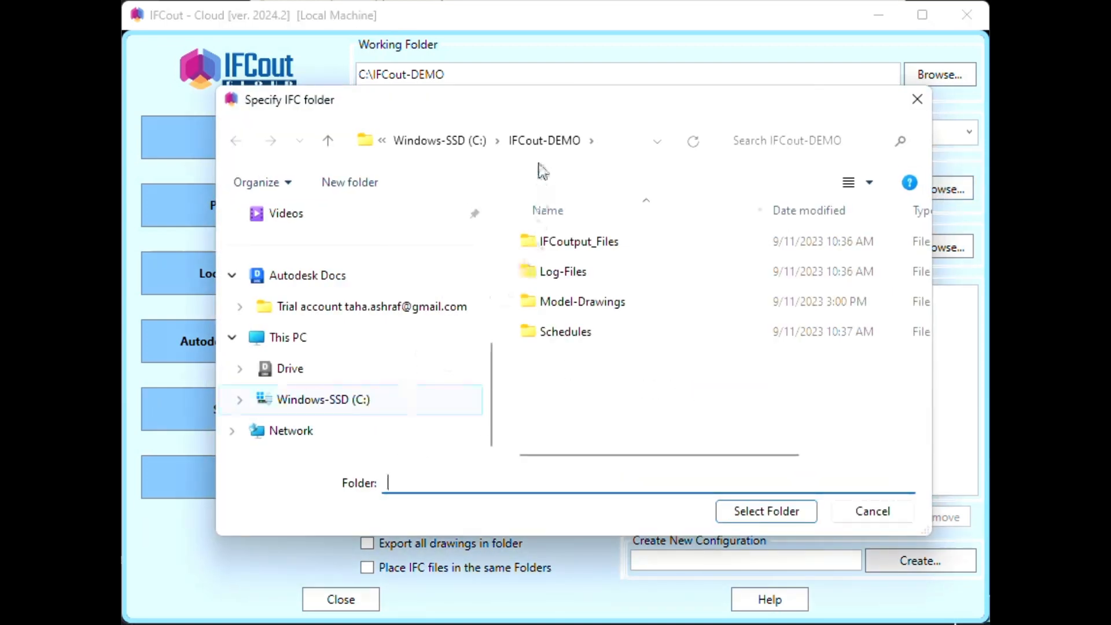
pyautogui.click(593, 245)
pyautogui.doubleClick(593, 245)
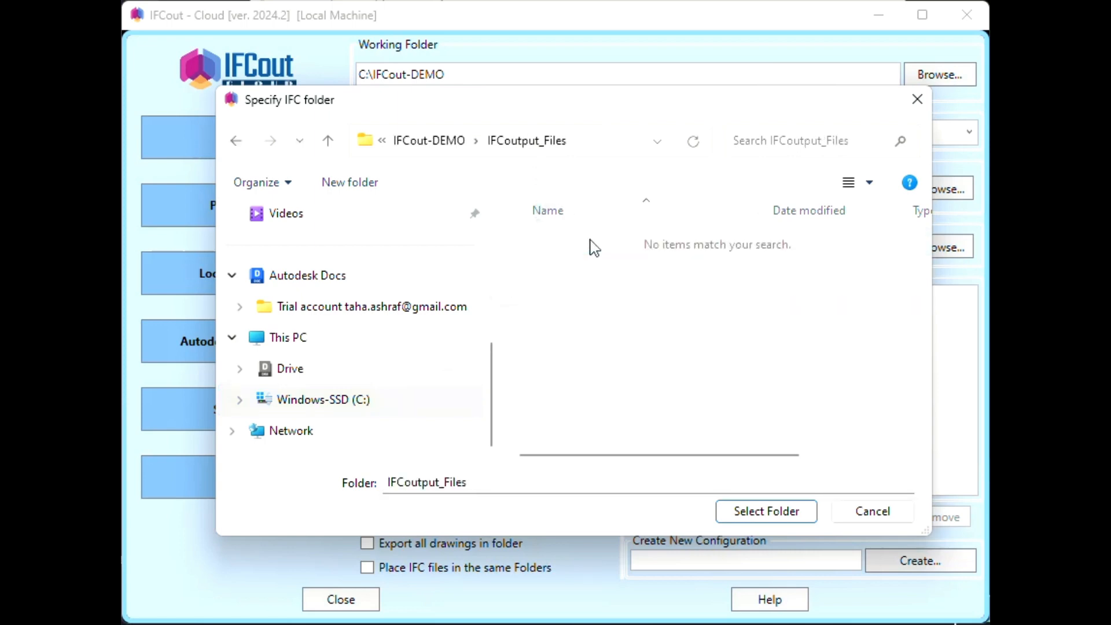
pyautogui.click(759, 513)
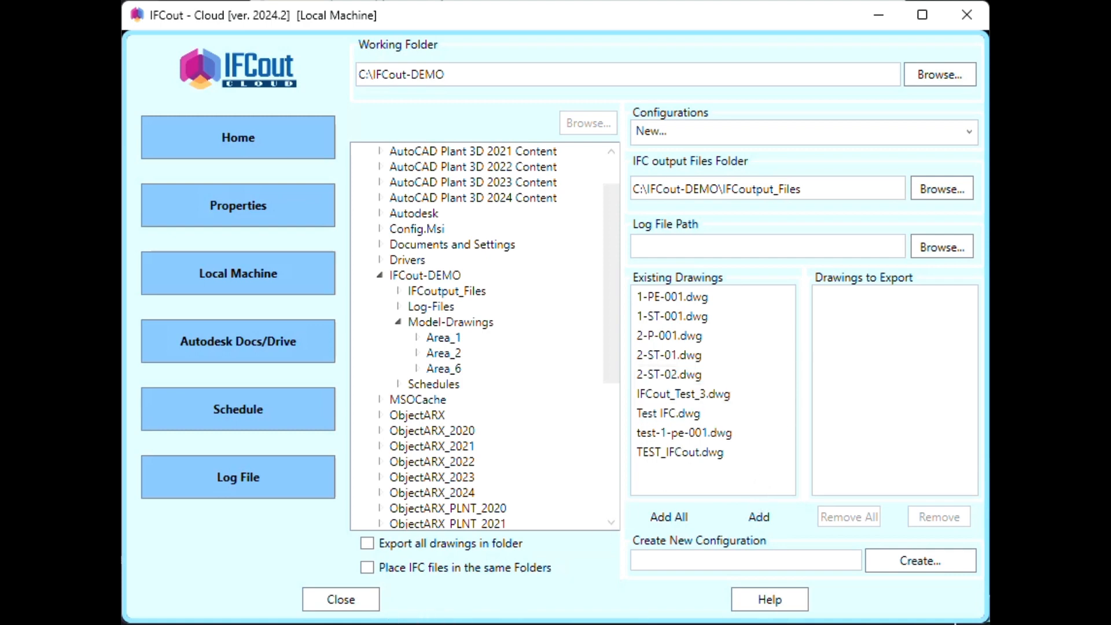
# - Set the log file path to C:\IFCout-DEMO\Log-Files
pyautogui.click(302, 623)
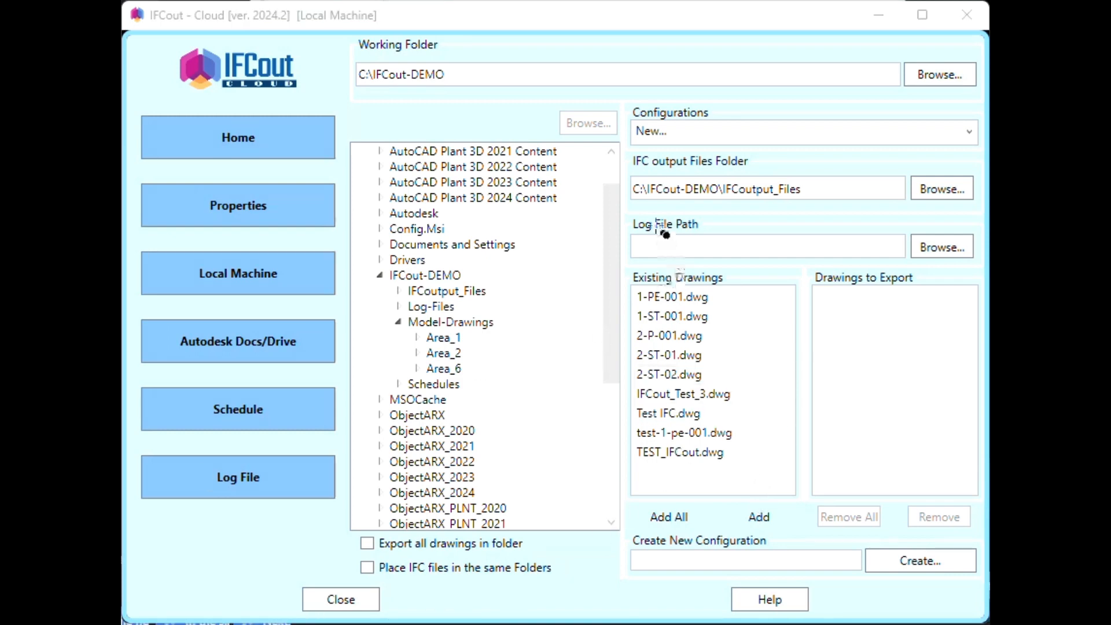
pyautogui.moveTo(624, 207)
pyautogui.mouseDown()
pyautogui.moveTo(667, 225)
pyautogui.moveTo(988, 274)
pyautogui.mouseUp()
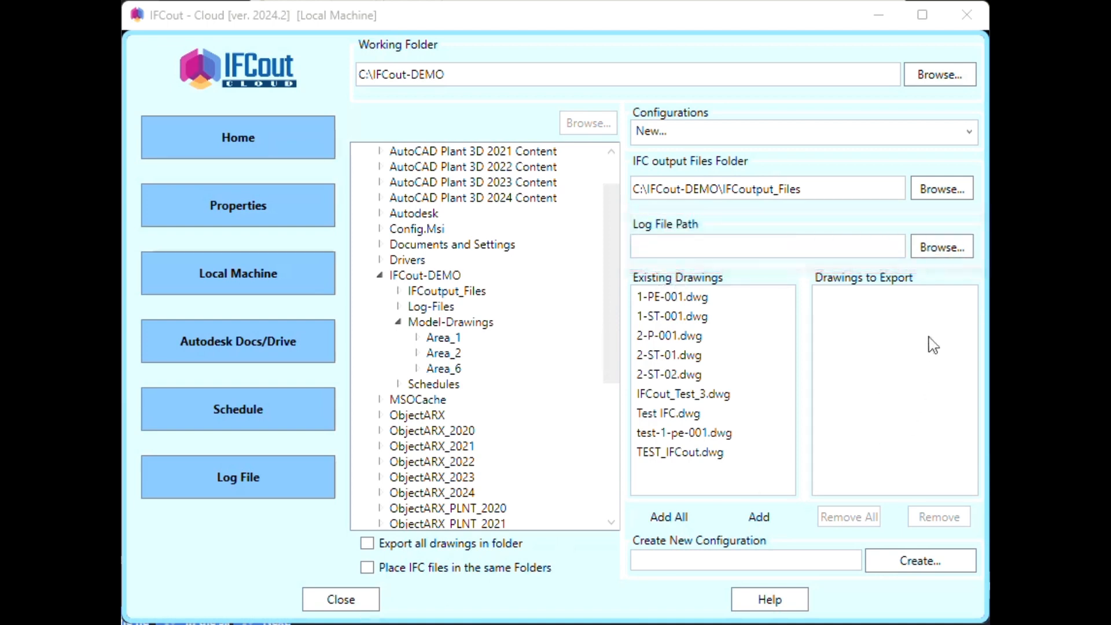
pyautogui.click(947, 246)
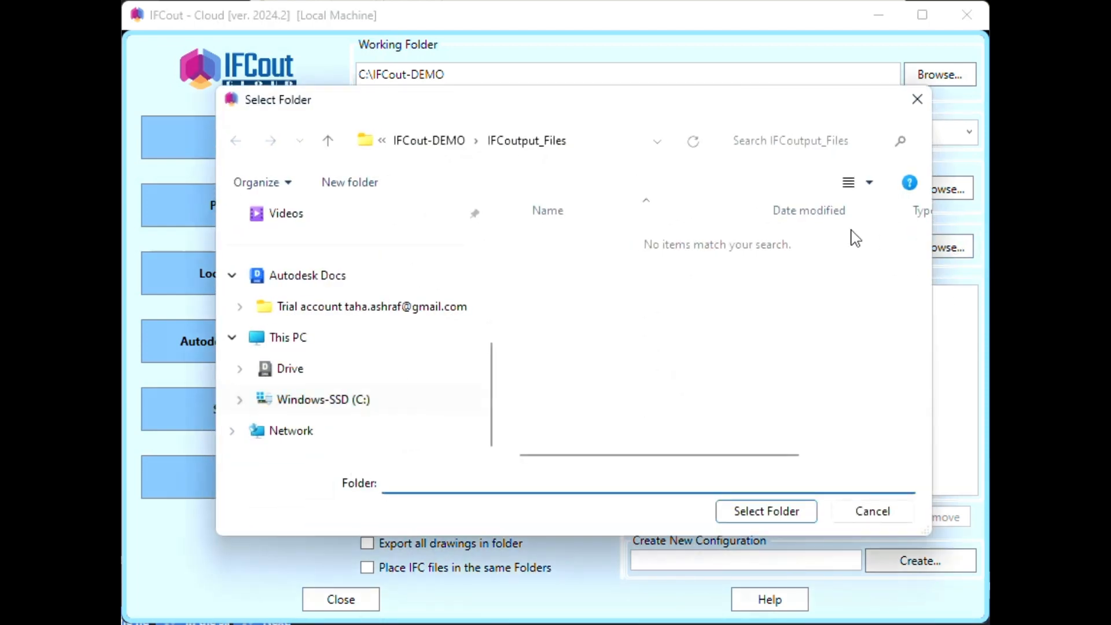
pyautogui.click(431, 142)
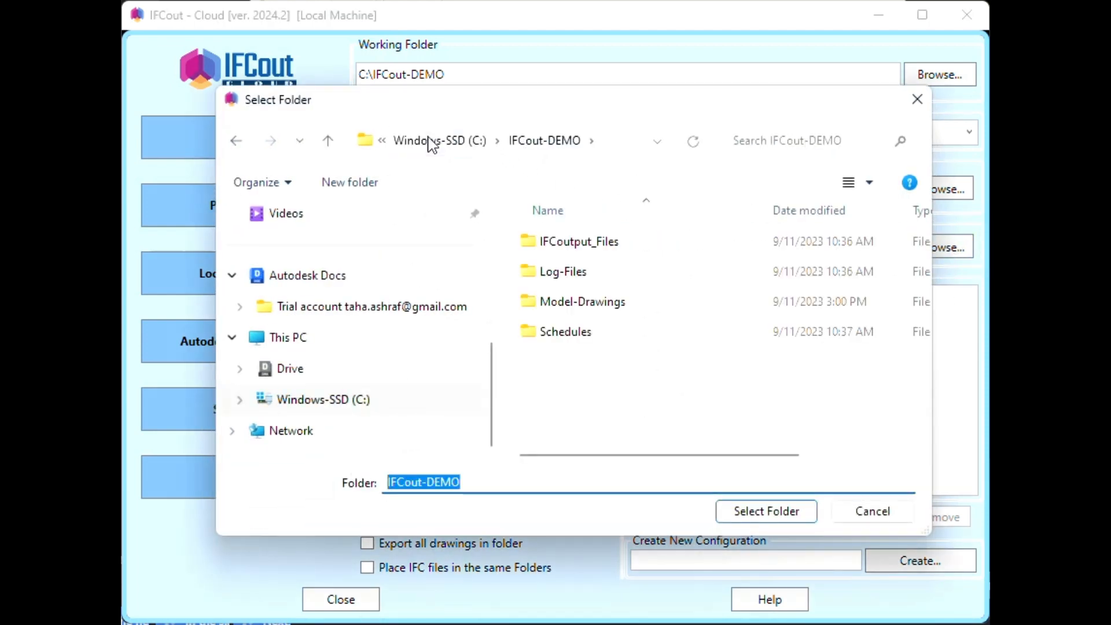
pyautogui.doubleClick(577, 280)
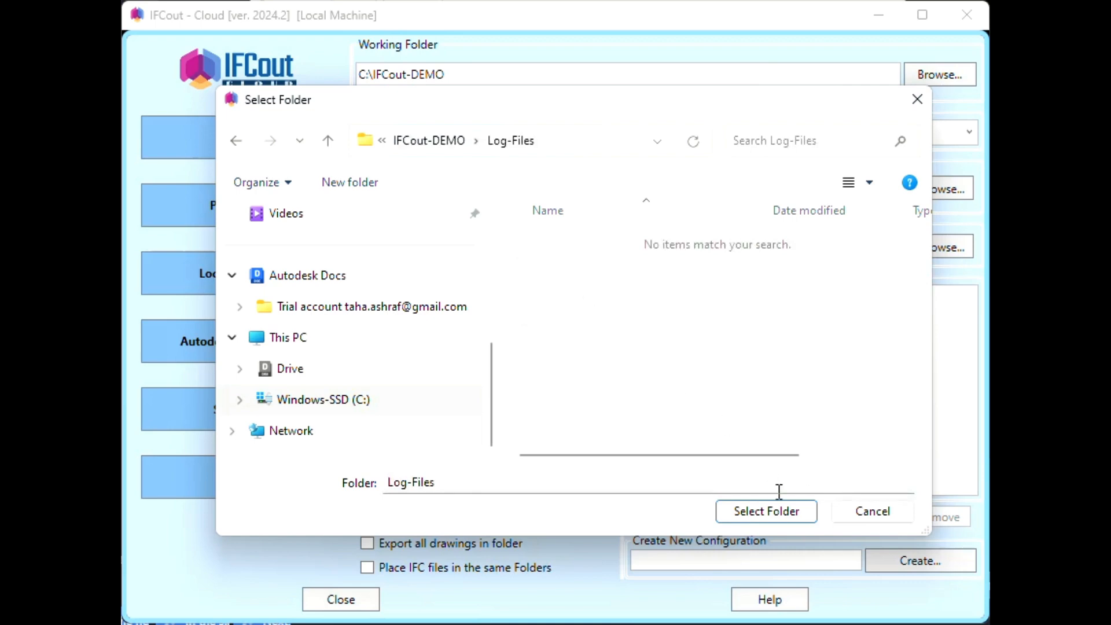
pyautogui.click(787, 515)
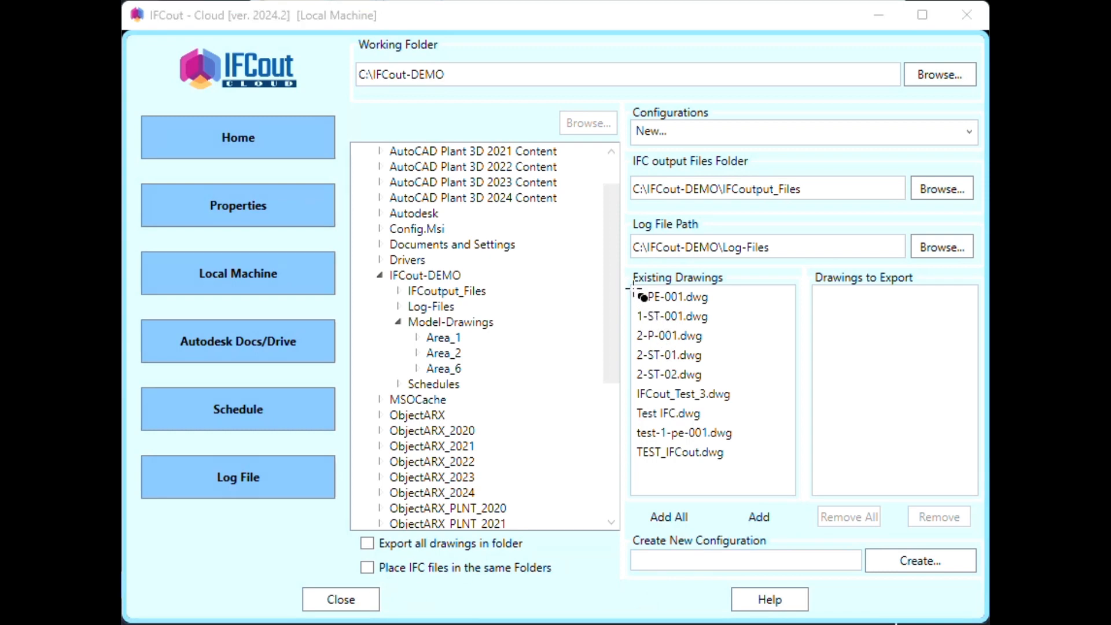
# - Add 1-PE-001.dwg to the export list, then add all existing drawings
pyautogui.moveTo(626, 281); pyautogui.dragTo(808, 505)
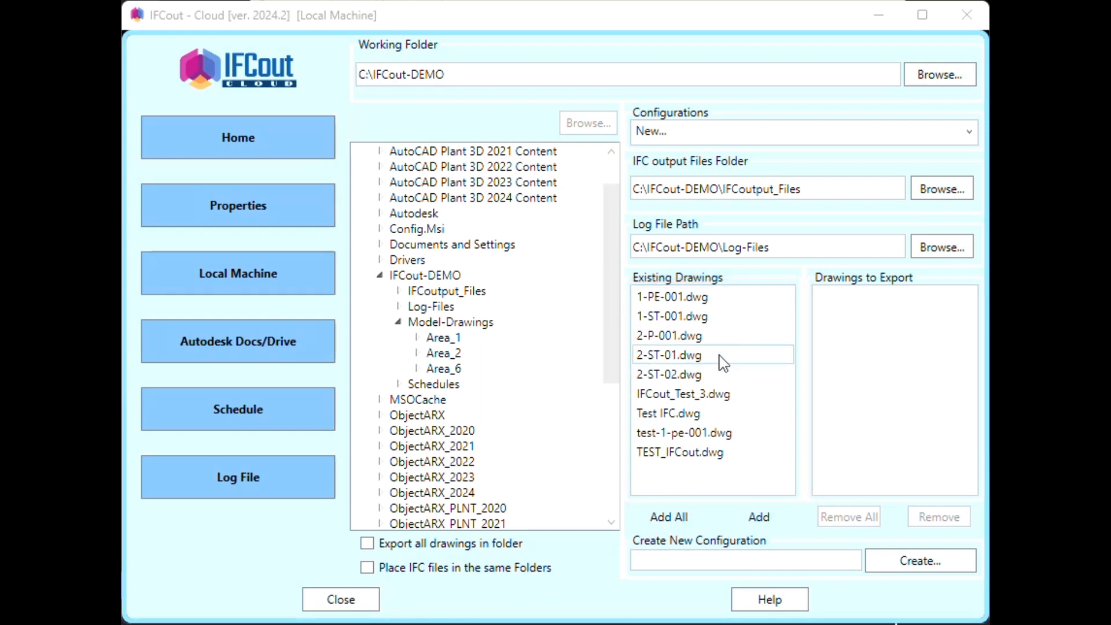
pyautogui.click(722, 297)
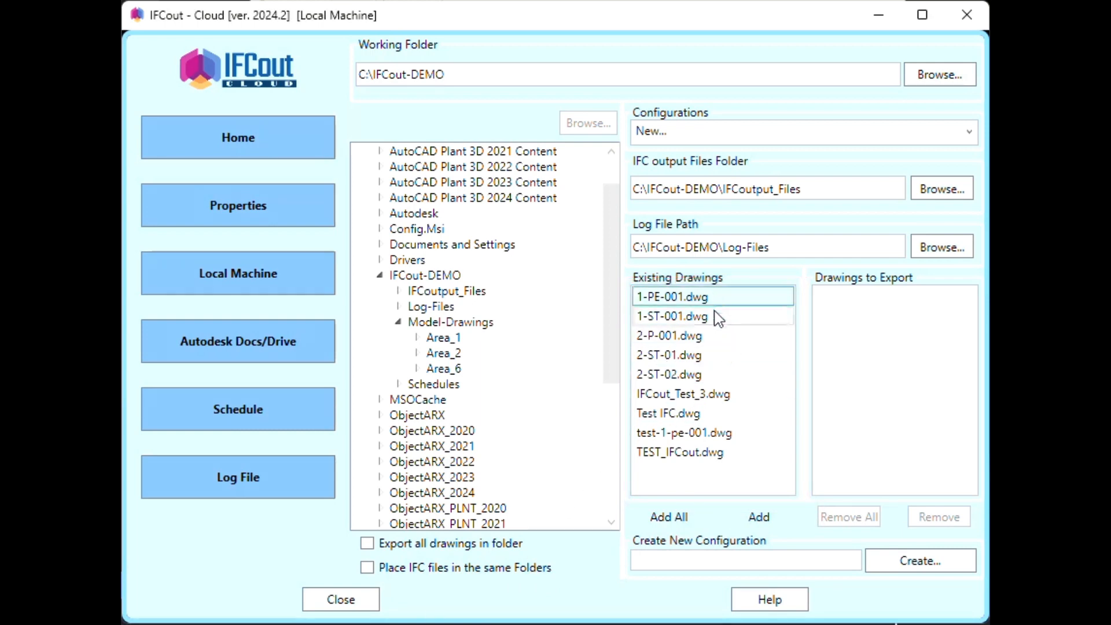
pyautogui.click(768, 522)
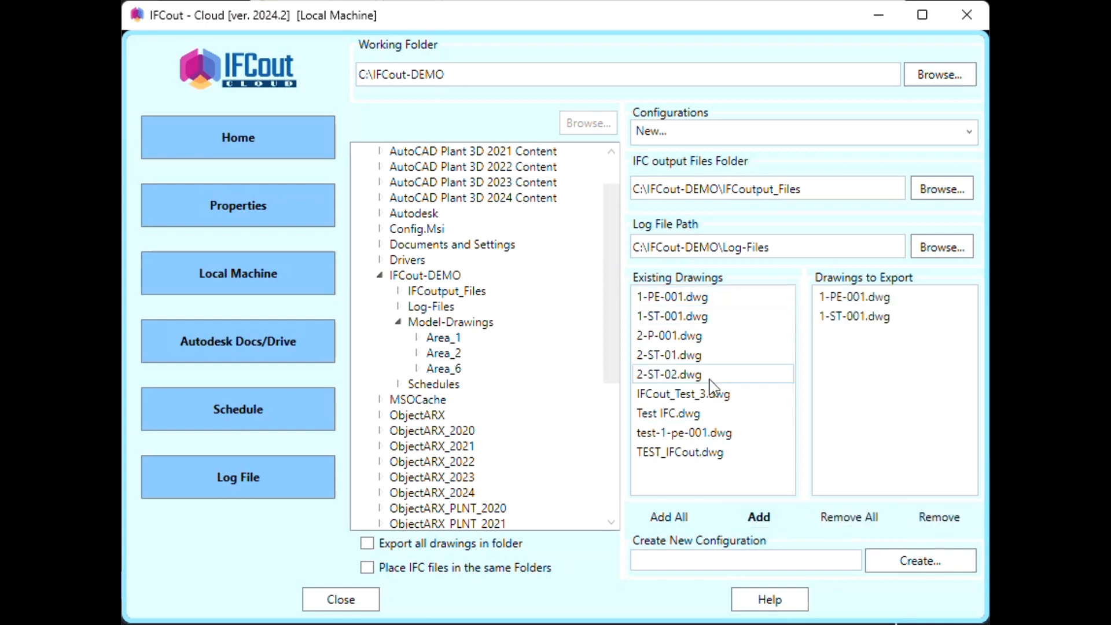
pyautogui.click(670, 517)
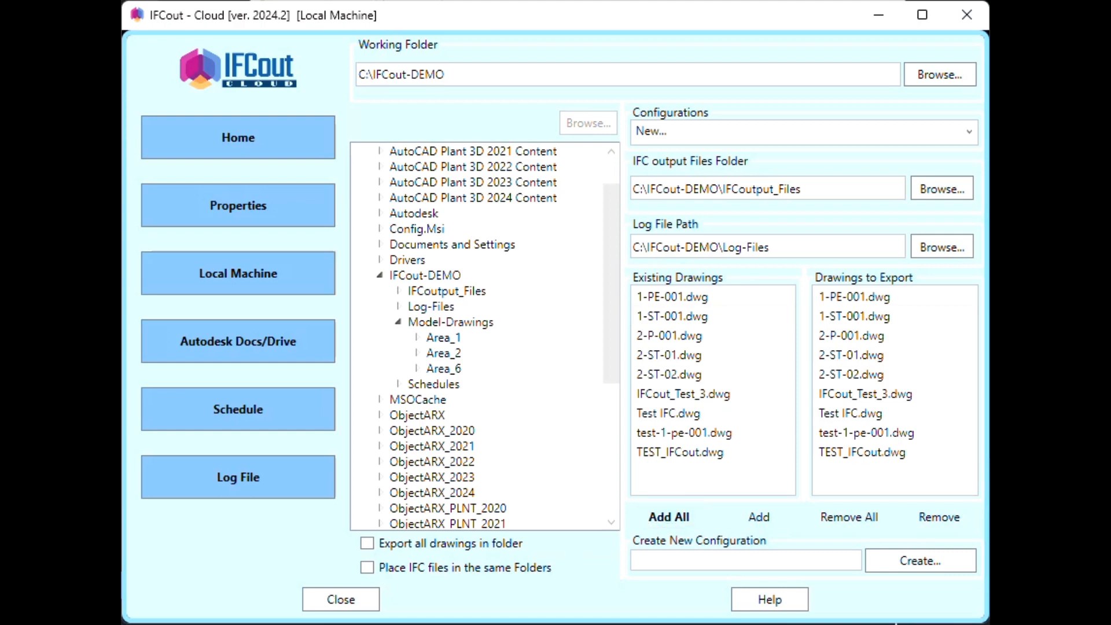
# - Remove 1-PE-001.dwg and 2-P-001.dwg, then clear the whole export list with Remove All
pyautogui.click(852, 298)
pyautogui.click(946, 519)
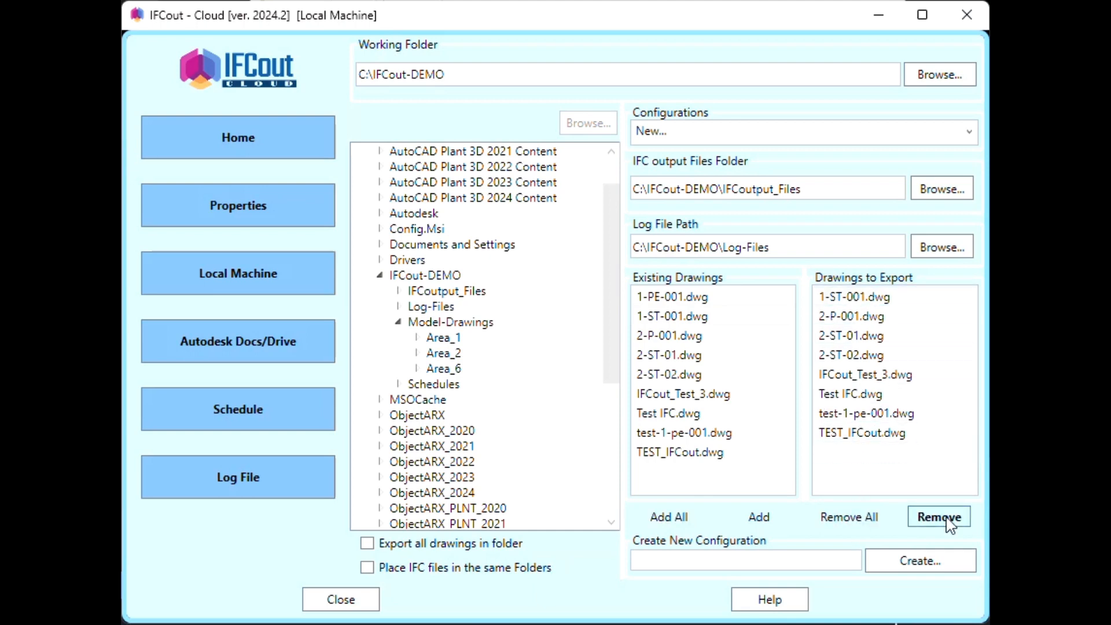
pyautogui.click(872, 318)
pyautogui.click(937, 516)
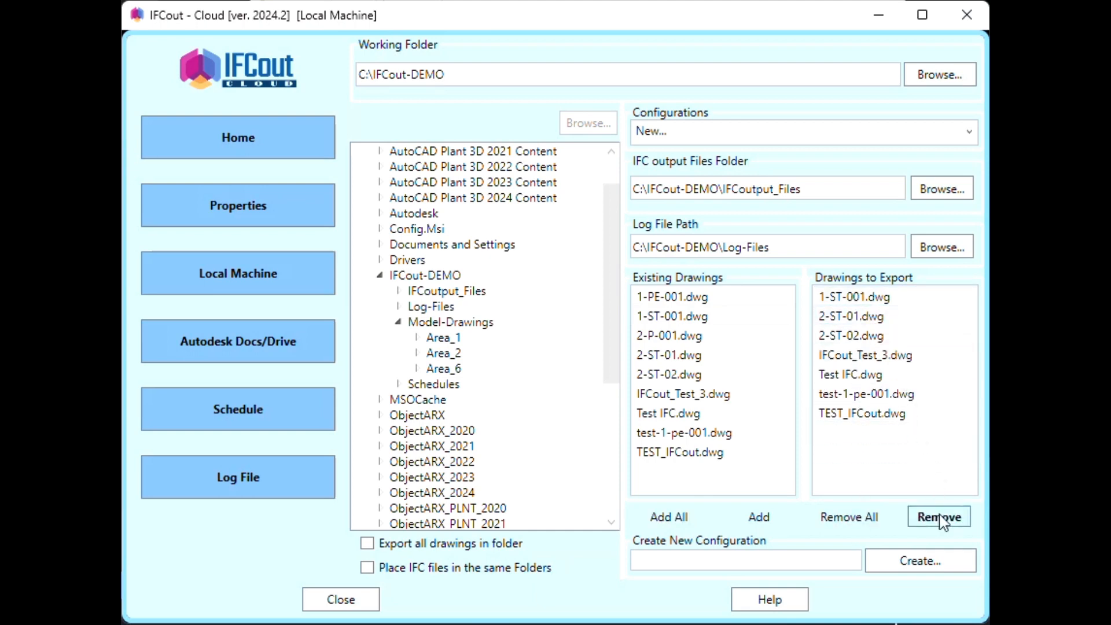
pyautogui.click(845, 515)
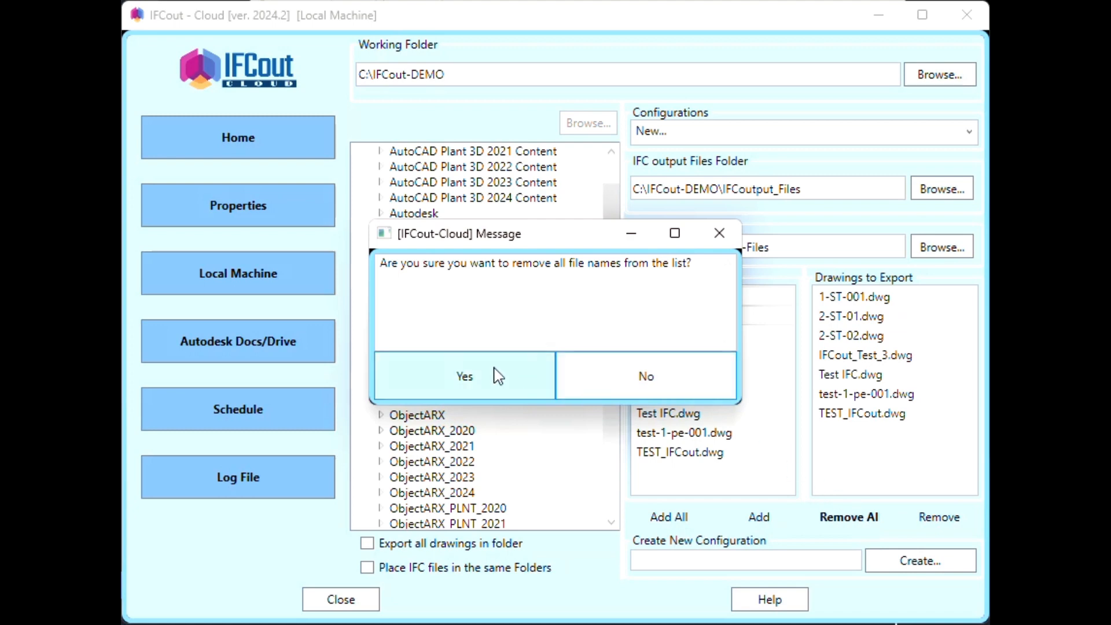
pyautogui.click(443, 382)
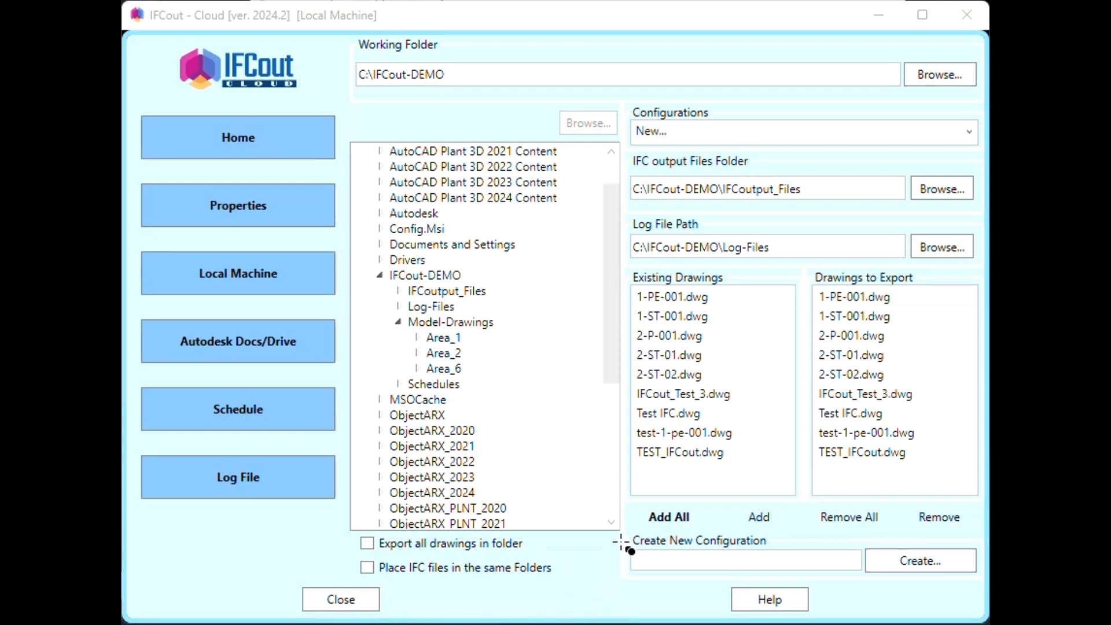
pyautogui.moveTo(627, 525); pyautogui.dragTo(985, 582)
# - Create a configuration named Demo-1 and close its creation confirmation
pyautogui.click(669, 564)
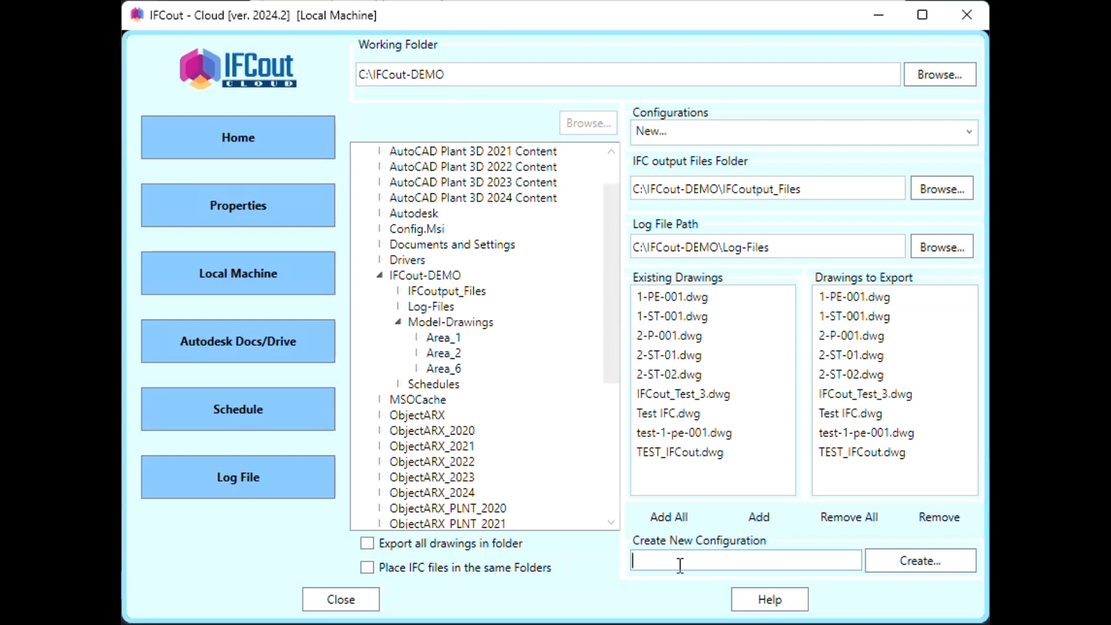
pyautogui.write('Demo-1')
pyautogui.click(913, 564)
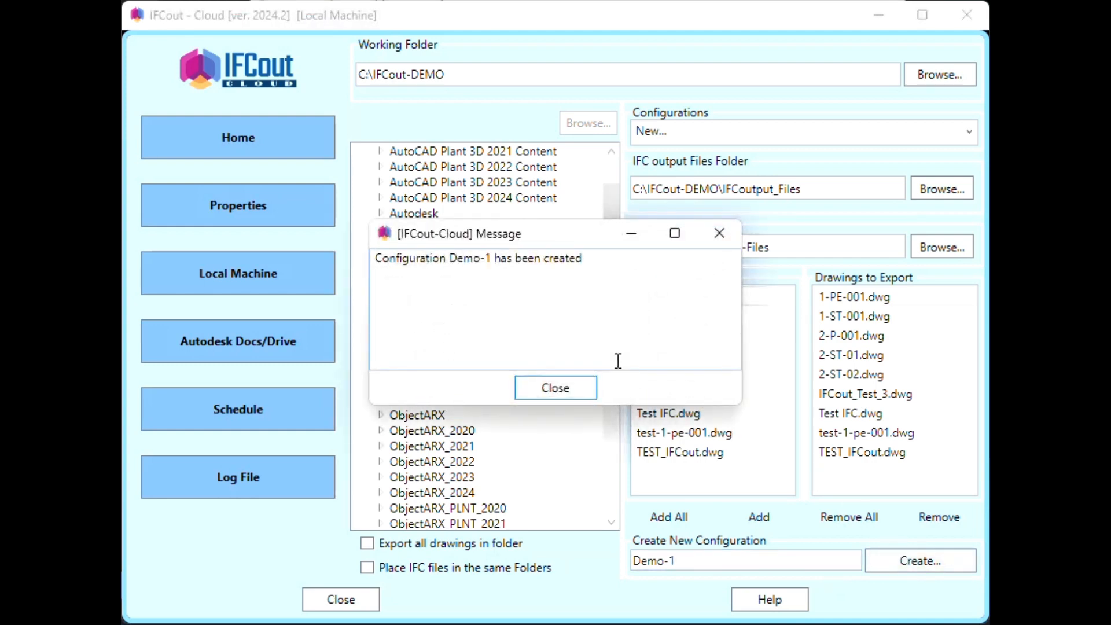
pyautogui.click(583, 390)
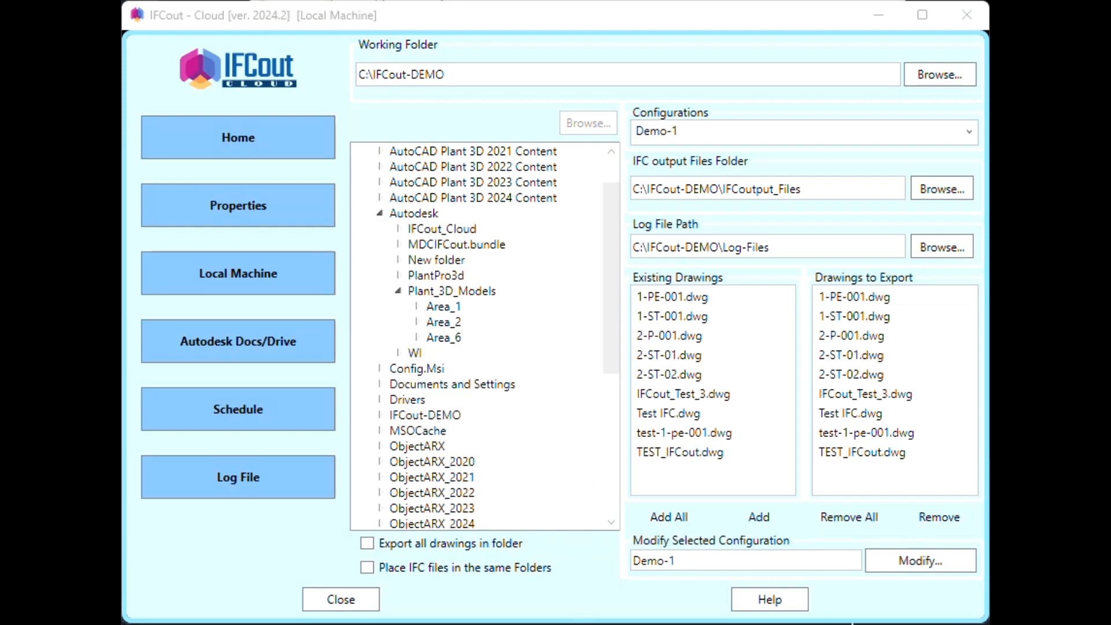
pyautogui.click(295, 142)
# - Run the saved Demo-1 configuration, converting nine drawings and 11435 components to IFC
pyautogui.click(397, 373)
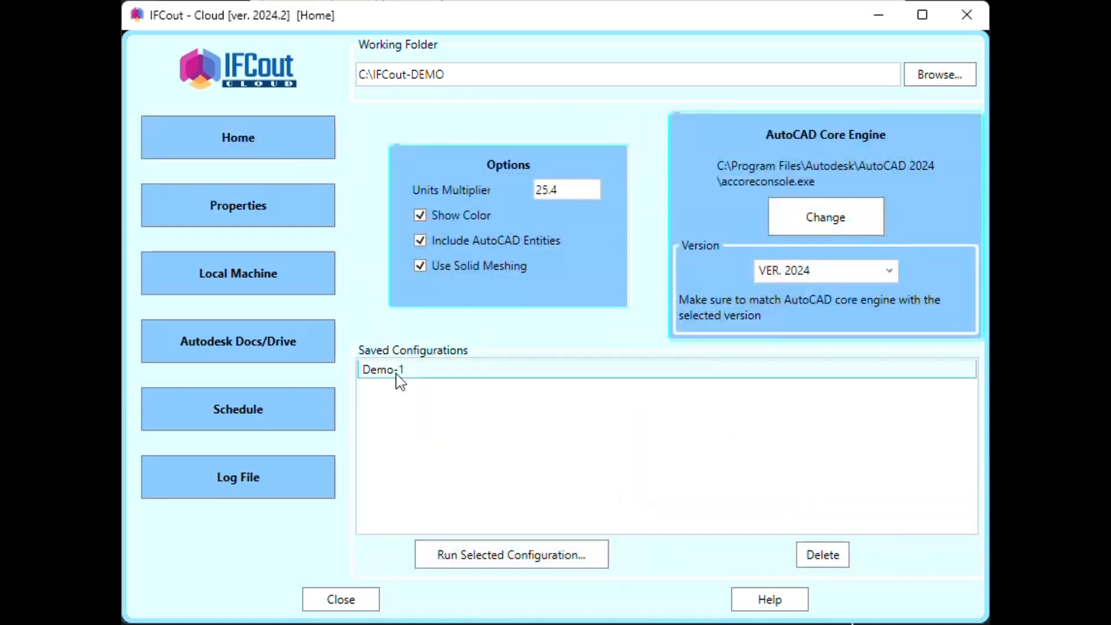
pyautogui.click(506, 555)
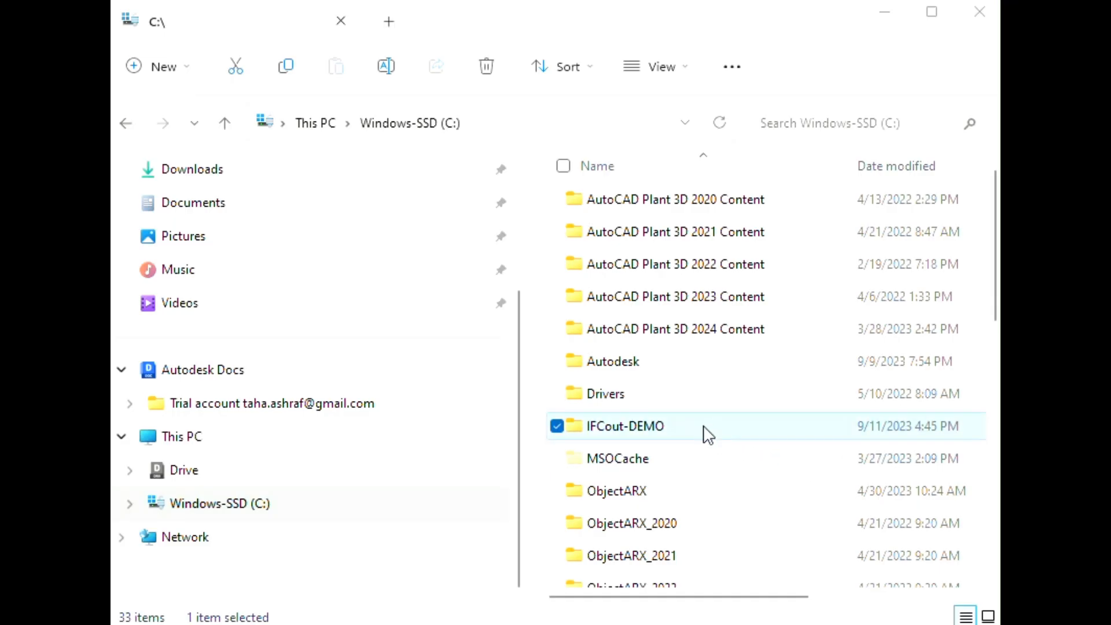
# - Open 1-PE-001.ifc from C:\IFCout-DEMO\IFCoutput_Files in Navisworks
pyautogui.doubleClick(702, 433)
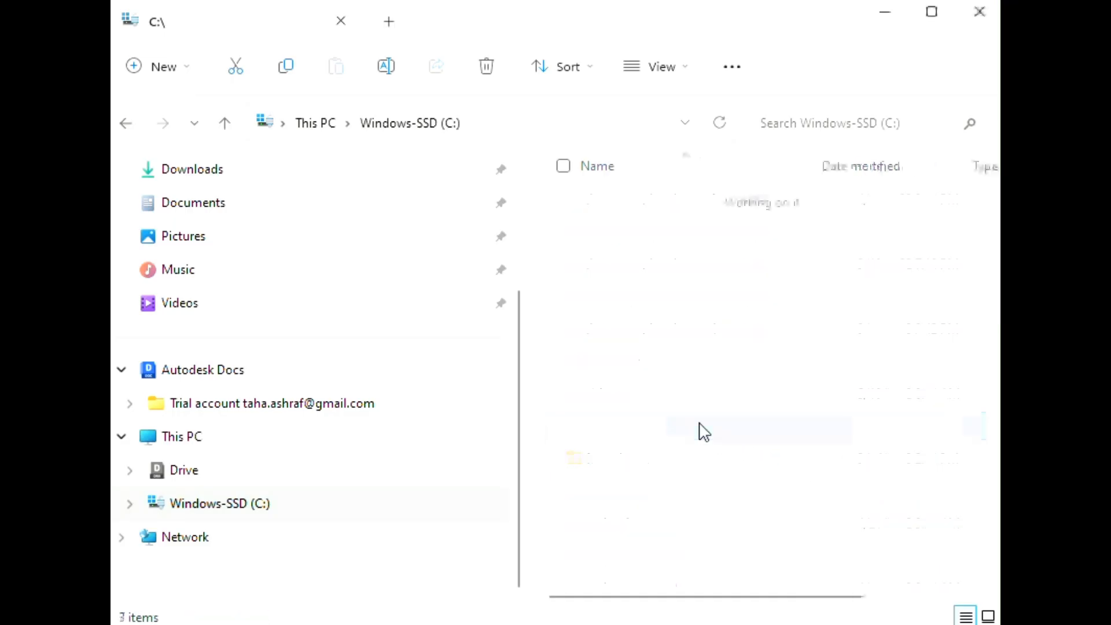
pyautogui.doubleClick(665, 203)
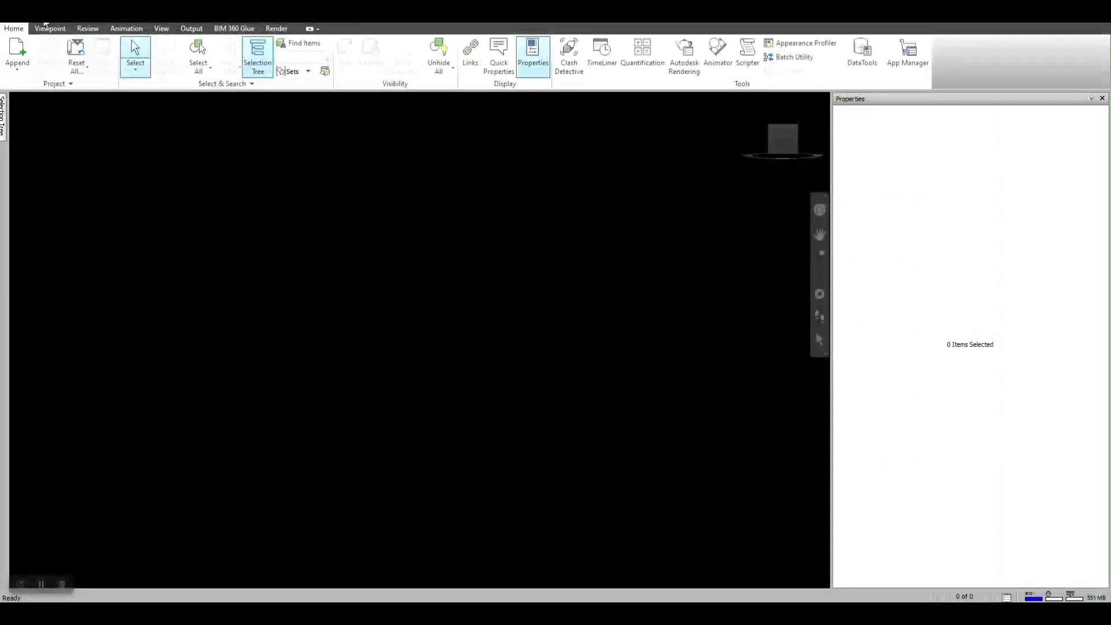
pyautogui.hotkey('ctrl', 'o')
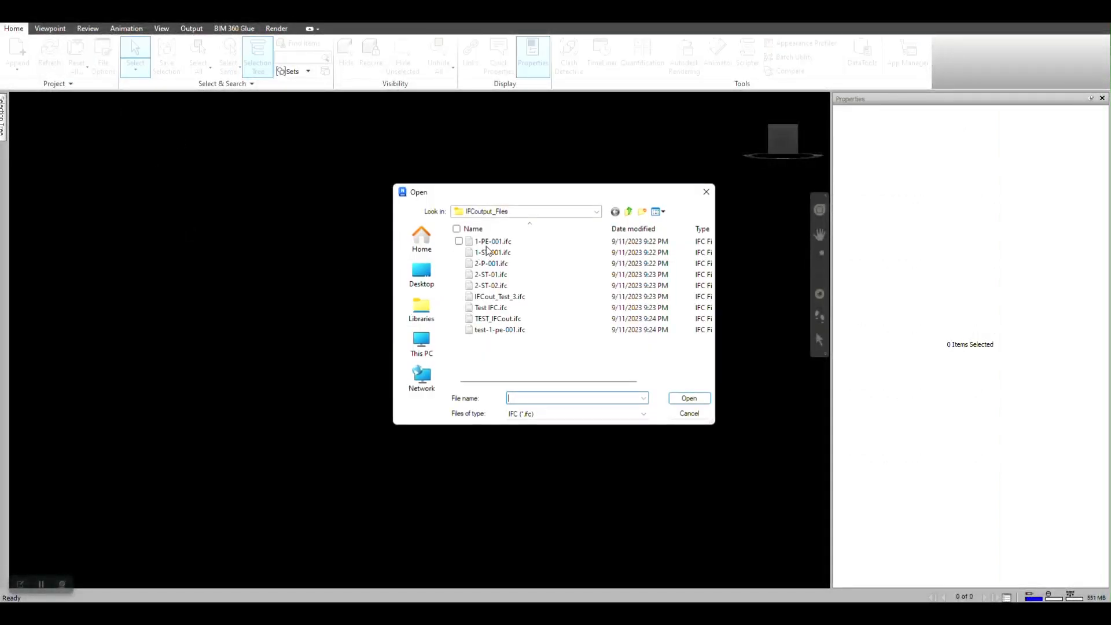
pyautogui.click(492, 242)
pyautogui.doubleClick(492, 243)
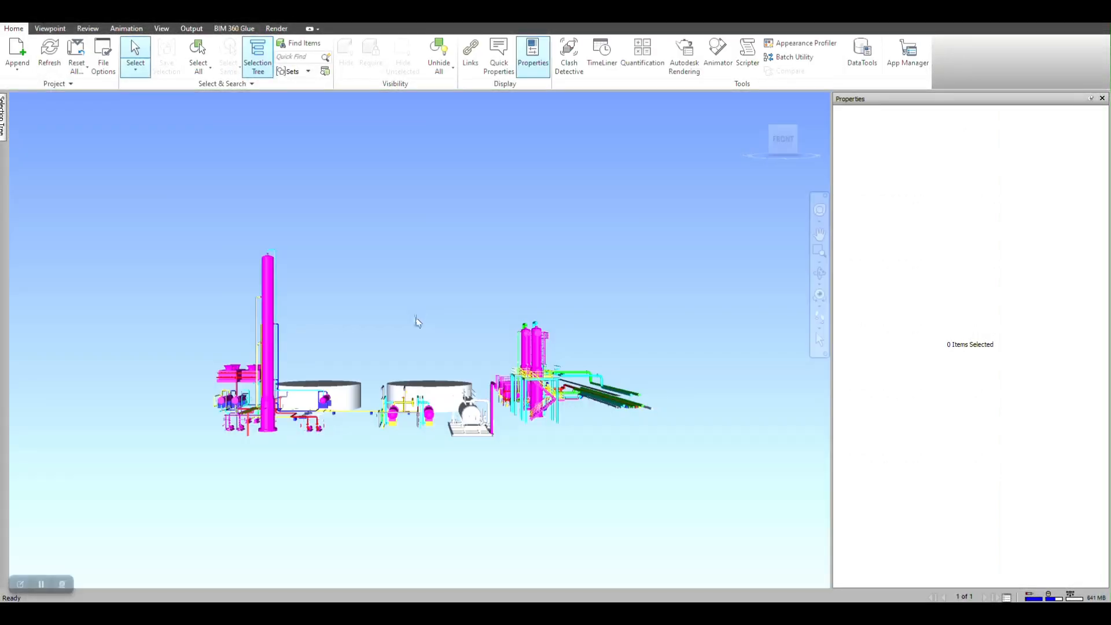
# - Orbit to an isometric view, then check a pipe's IFC Material, Element ID and Element data
pyautogui.click(819, 210)
pyautogui.moveTo(387, 408); pyautogui.dragTo(552, 438)
pyautogui.scroll(5, 294, 524)
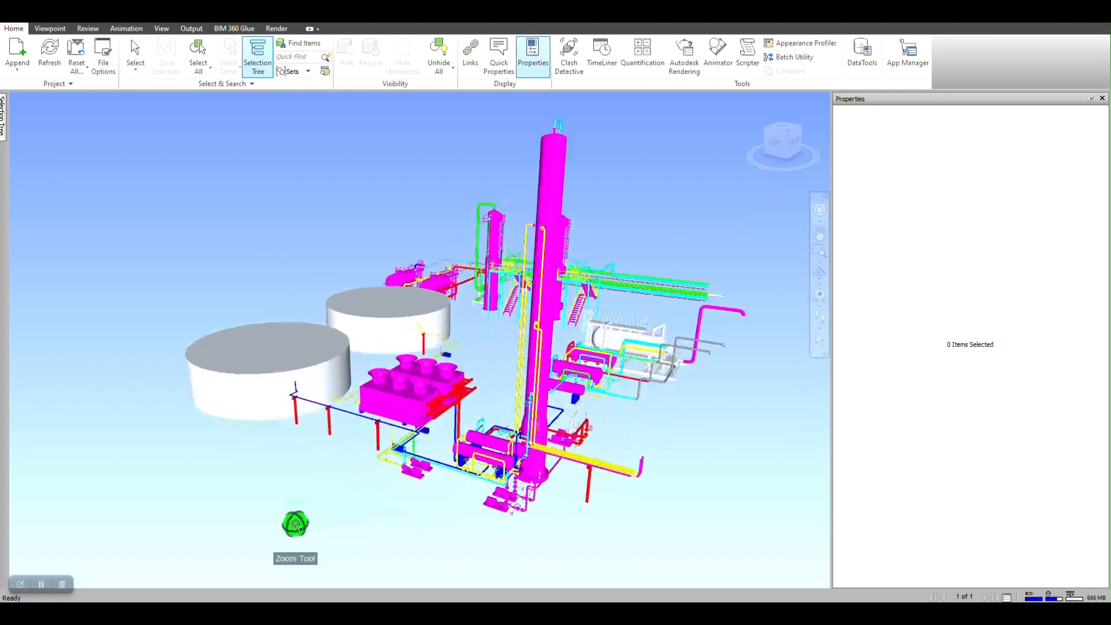
pyautogui.scroll(2, 465, 456)
pyautogui.scroll(3, 465, 456)
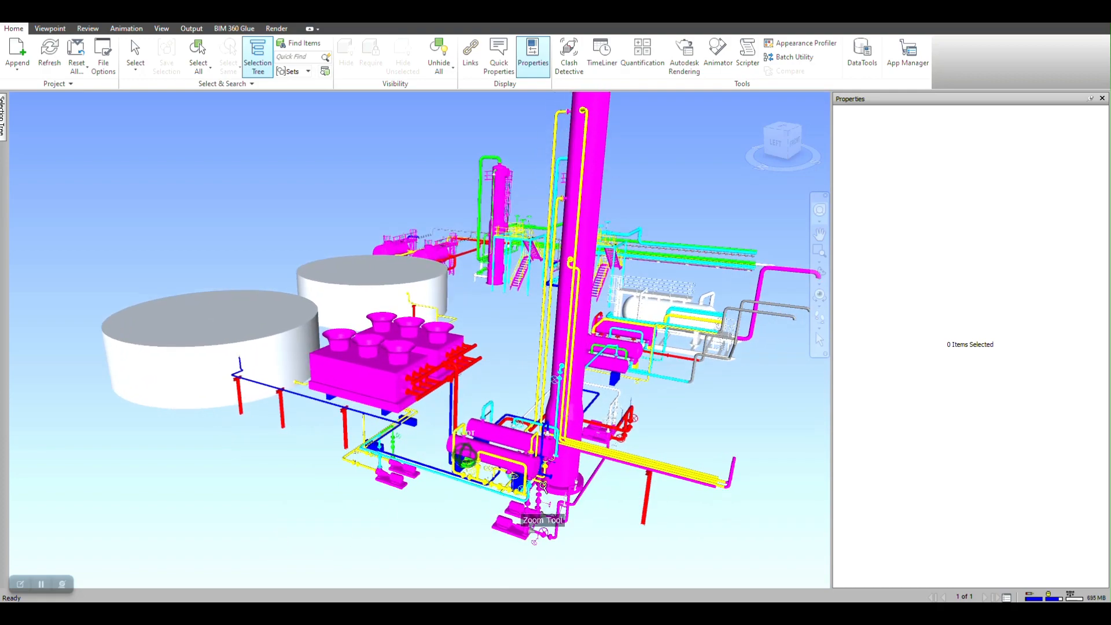
pyautogui.scroll(7, 542, 488)
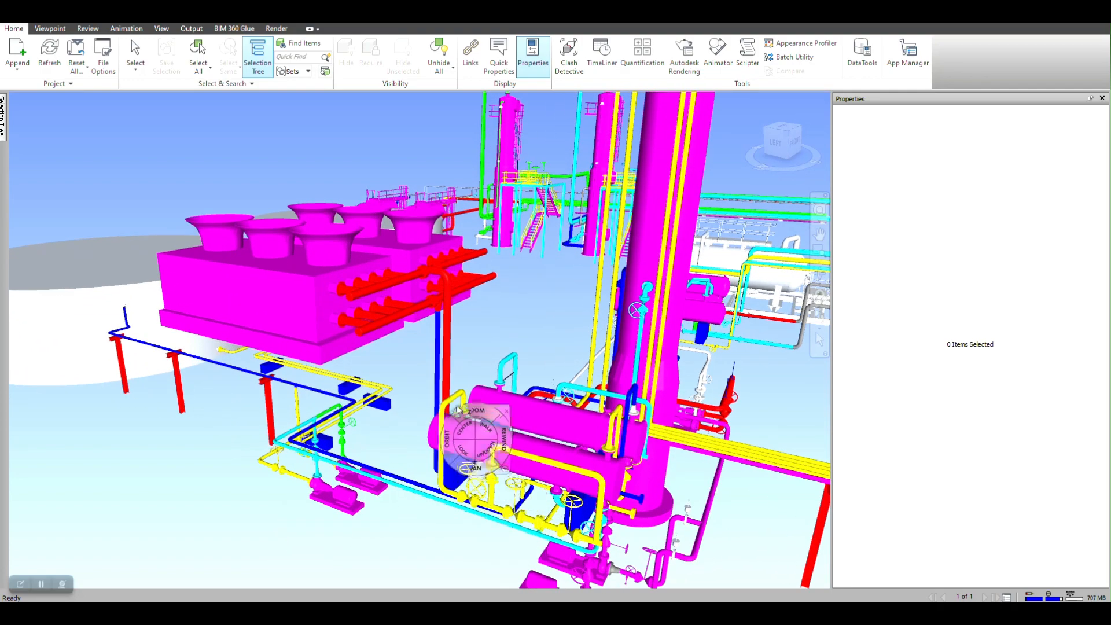
pyautogui.click(502, 405)
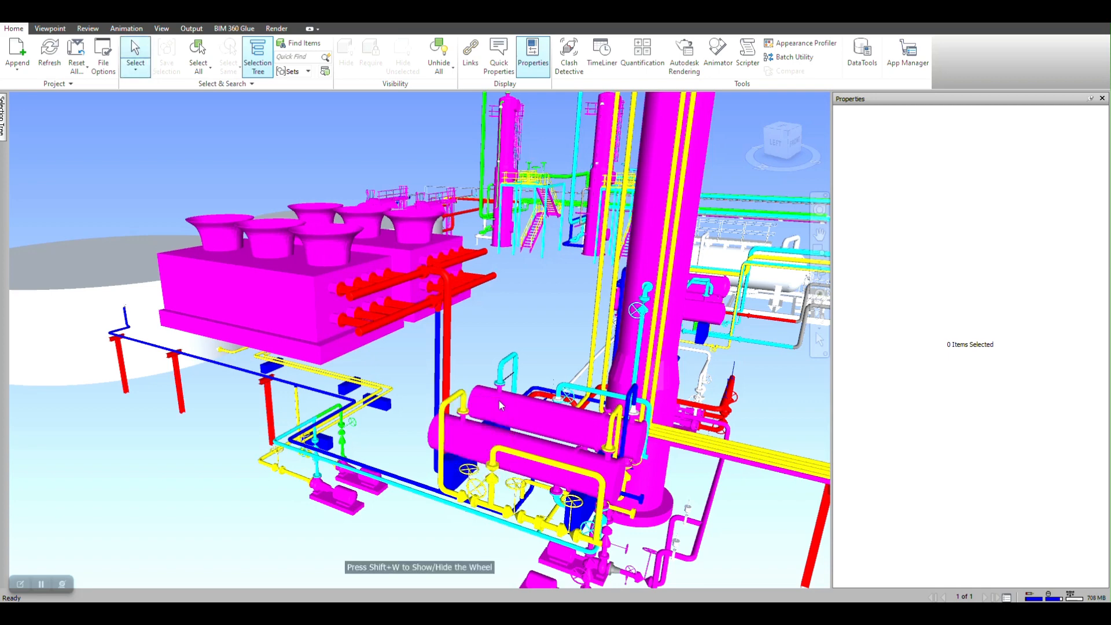
pyautogui.click(459, 399)
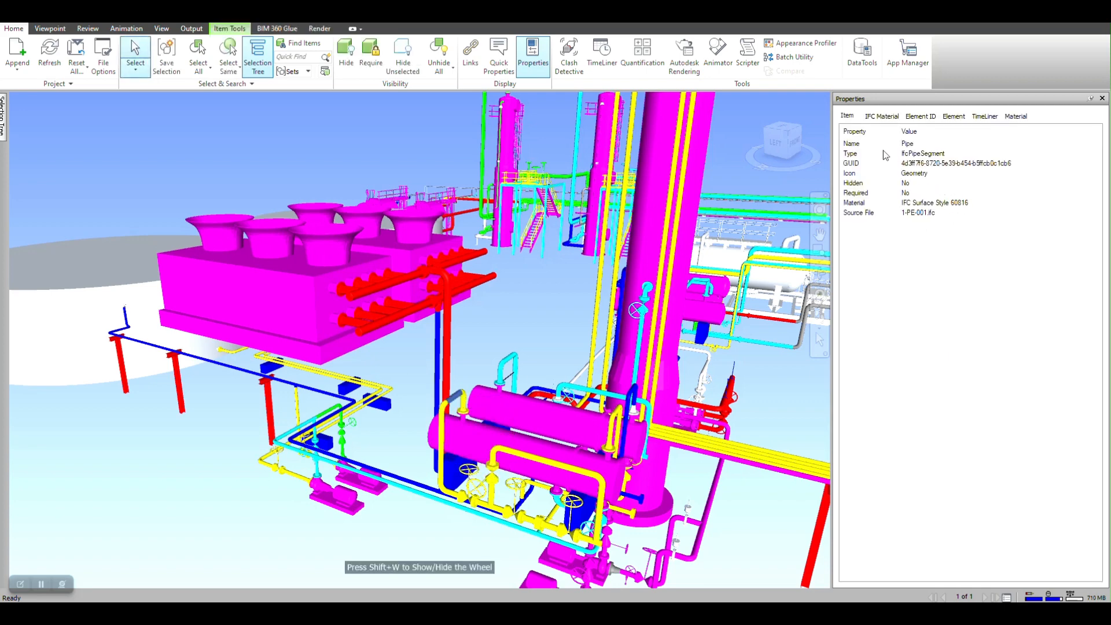
pyautogui.click(891, 118)
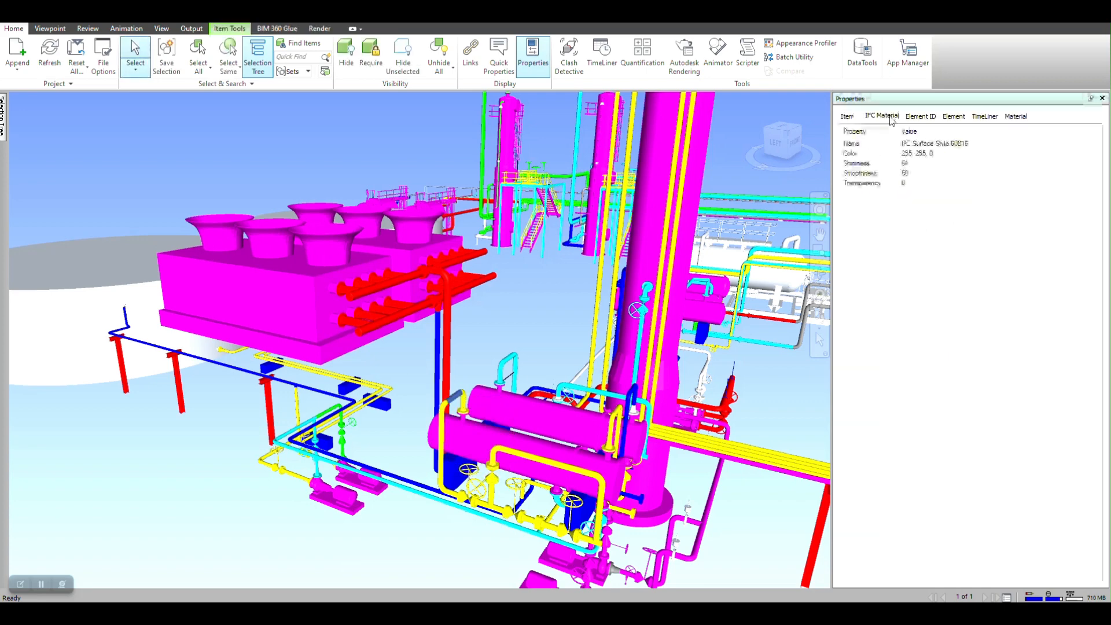
pyautogui.click(929, 117)
pyautogui.click(950, 117)
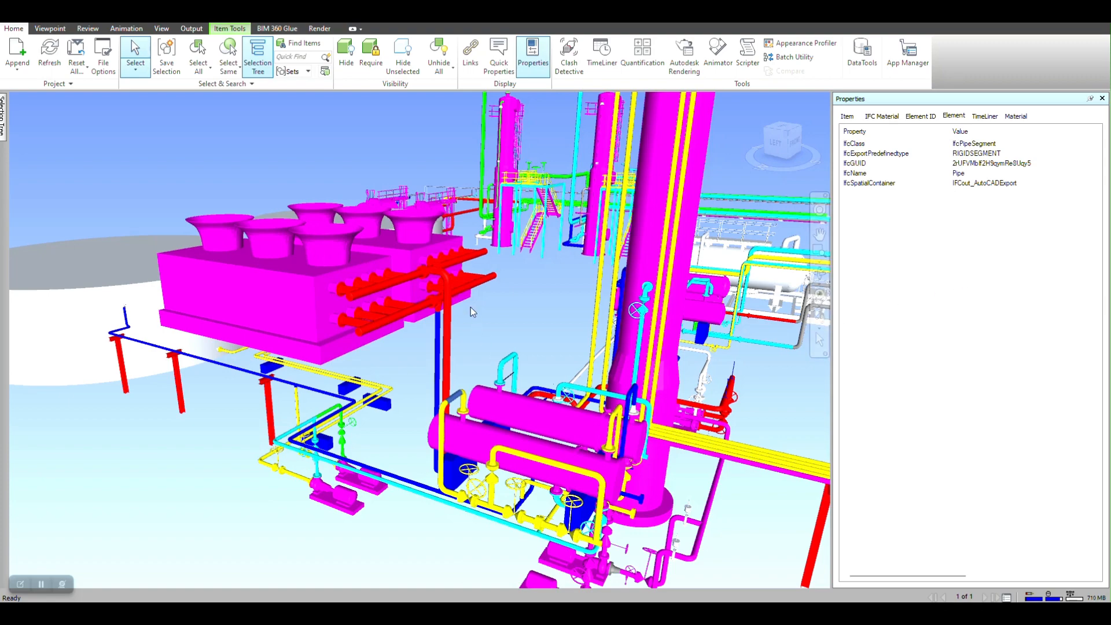
# - Select a flange, then the adjacent pipe segment, to view their IFC properties
pyautogui.scroll(3, 463, 271)
pyautogui.scroll(3, 388, 256)
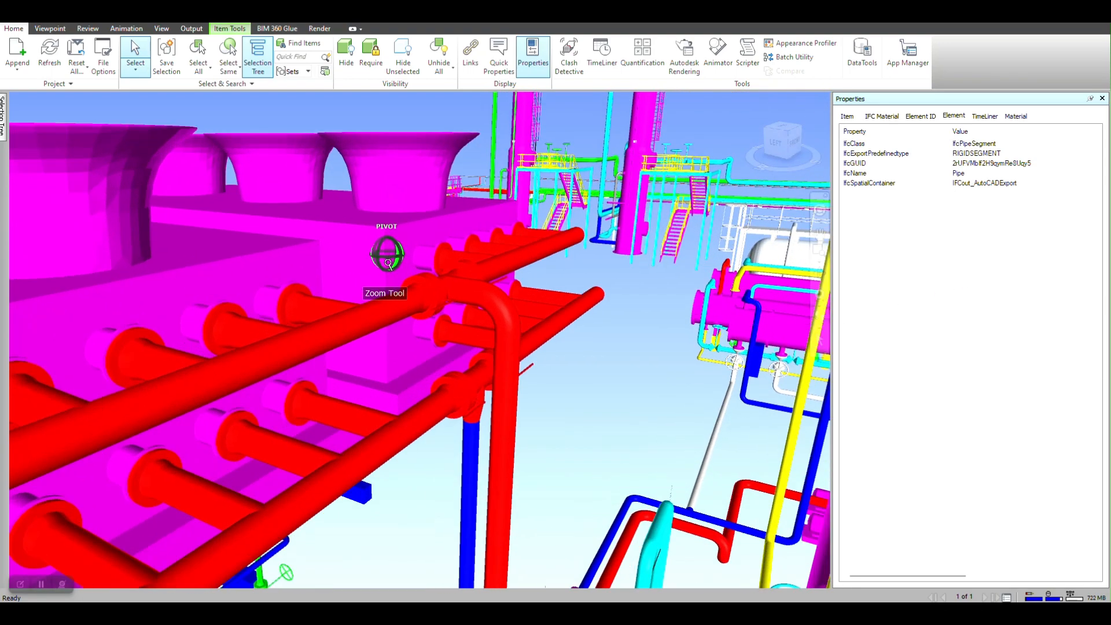
pyautogui.click(436, 298)
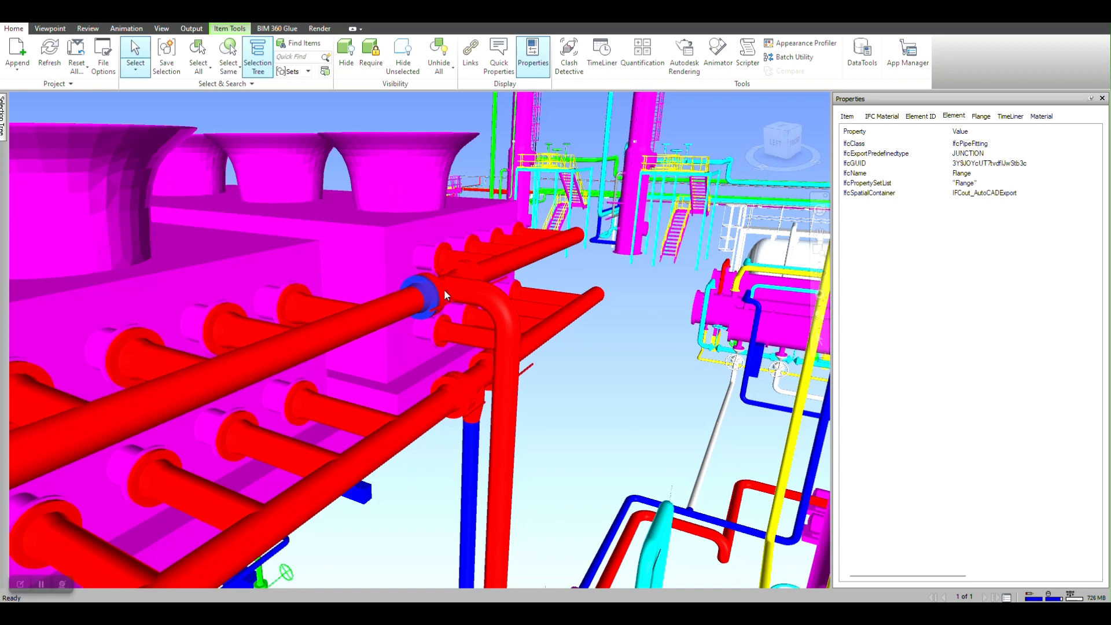
pyautogui.click(459, 292)
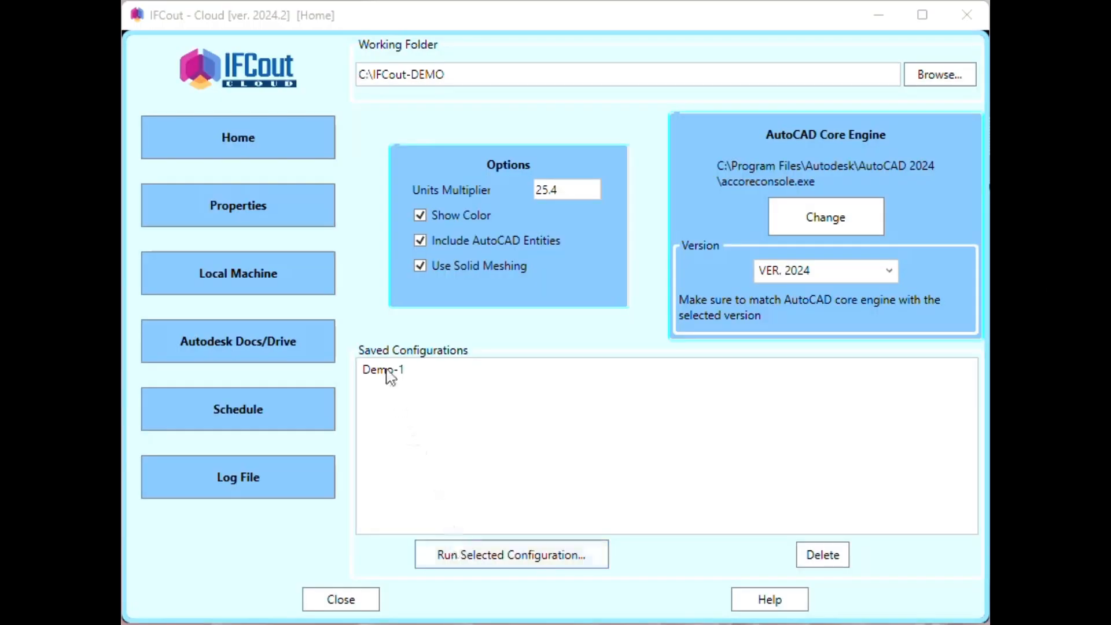
# - Load the Demo-1 configuration on the Local Machine drawings page
pyautogui.click(384, 372)
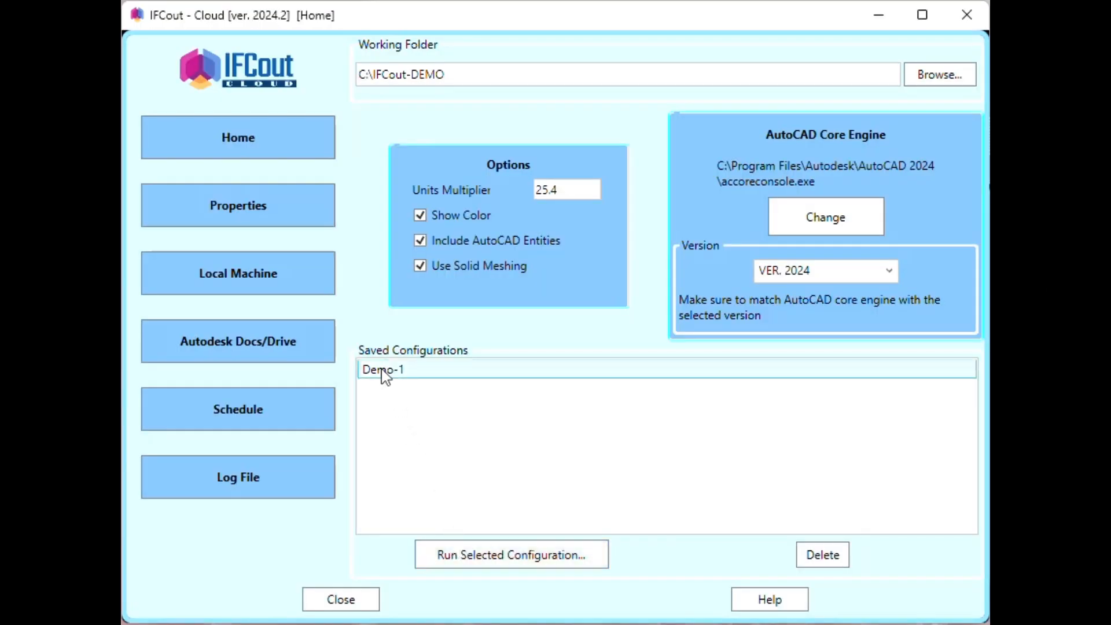
pyautogui.click(246, 279)
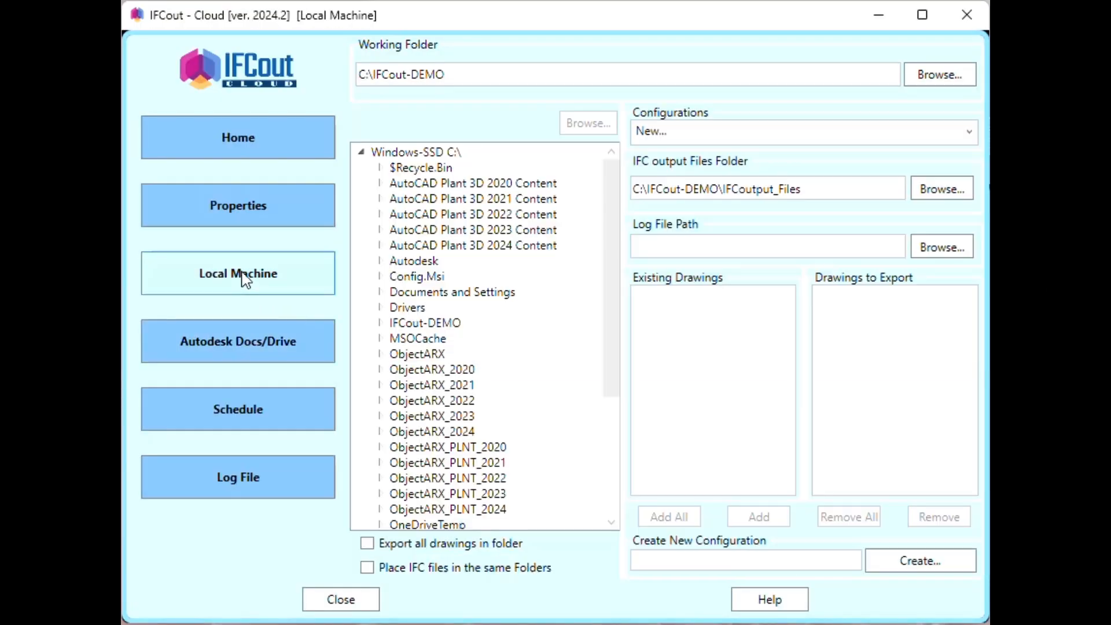
pyautogui.click(689, 132)
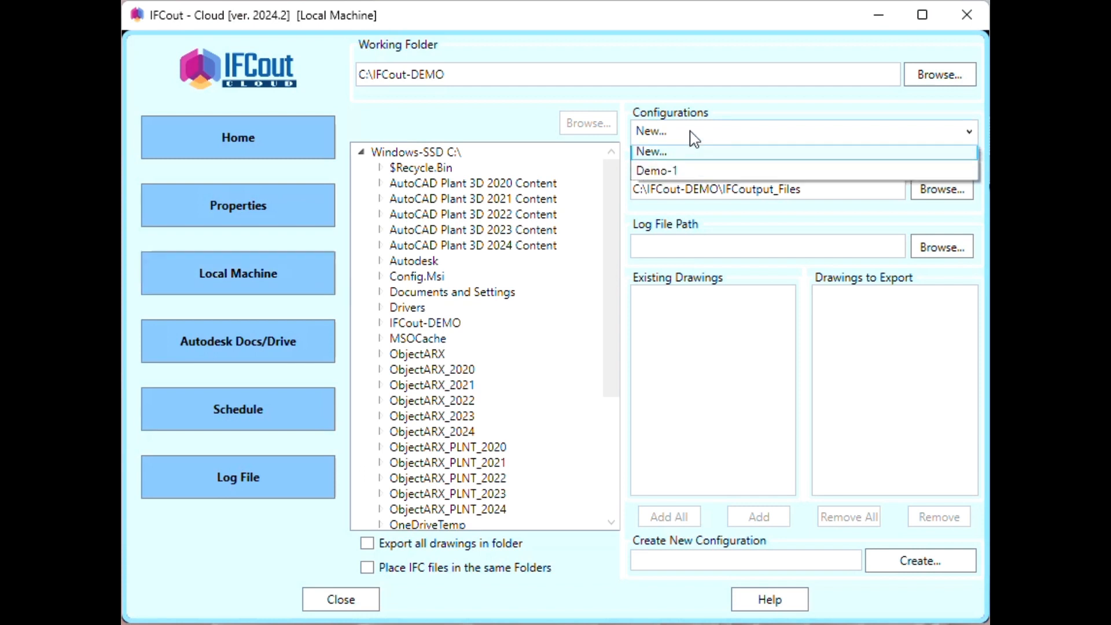
pyautogui.click(666, 177)
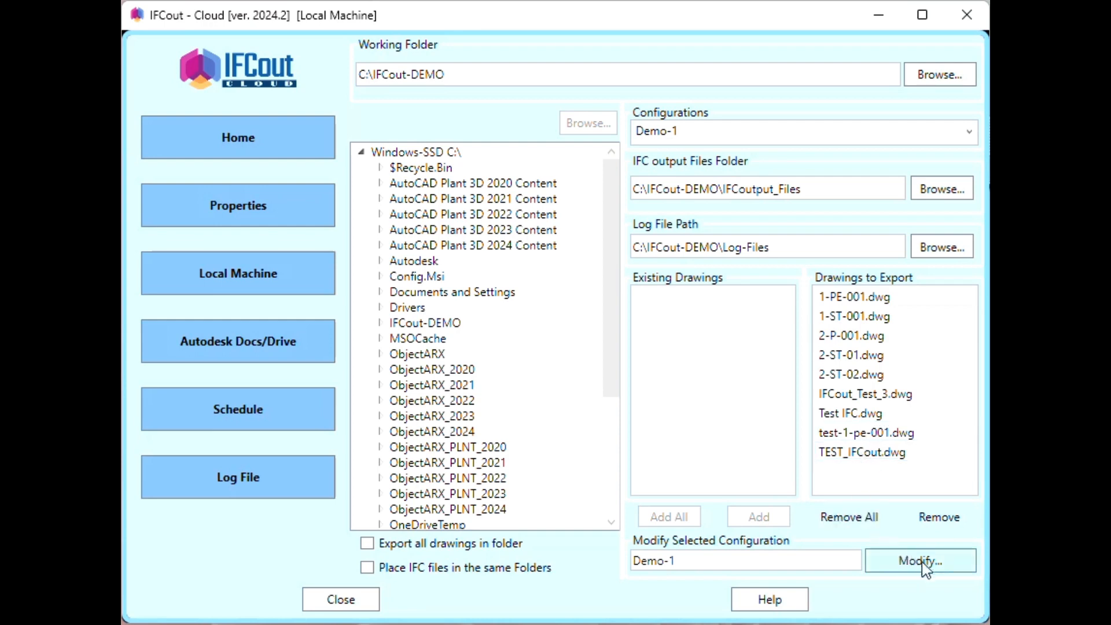
pyautogui.click(261, 144)
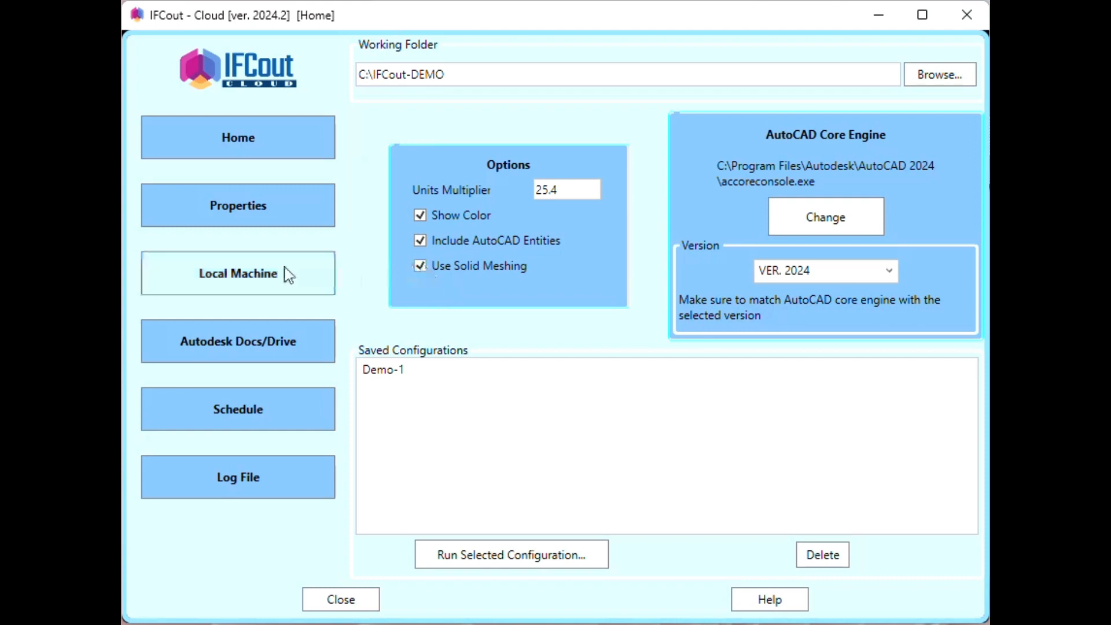
pyautogui.click(253, 275)
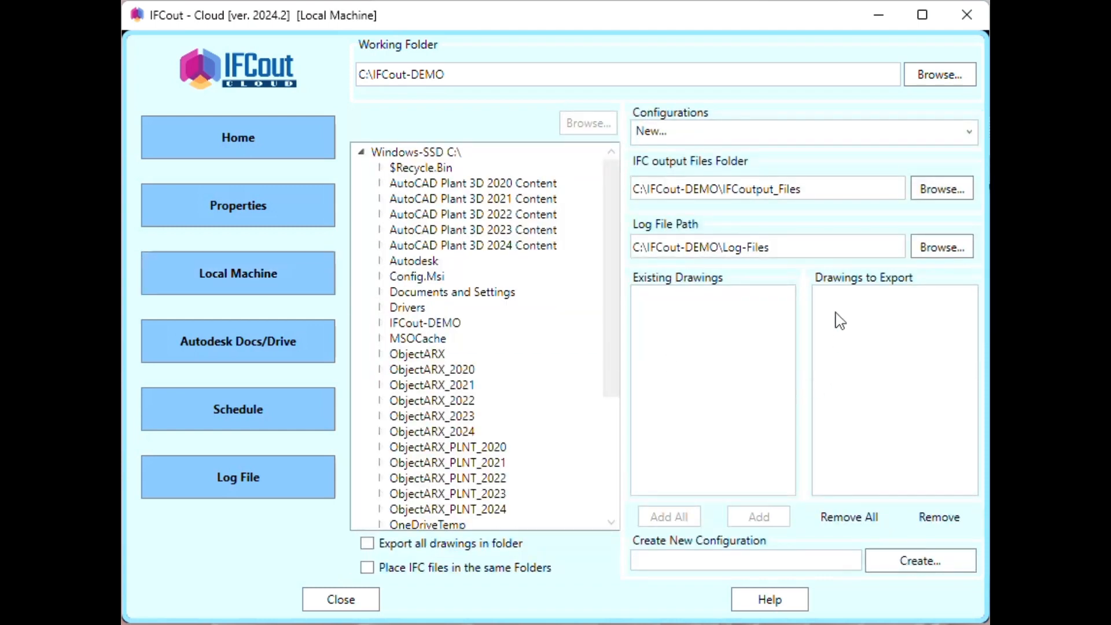
pyautogui.click(728, 138)
pyautogui.click(679, 177)
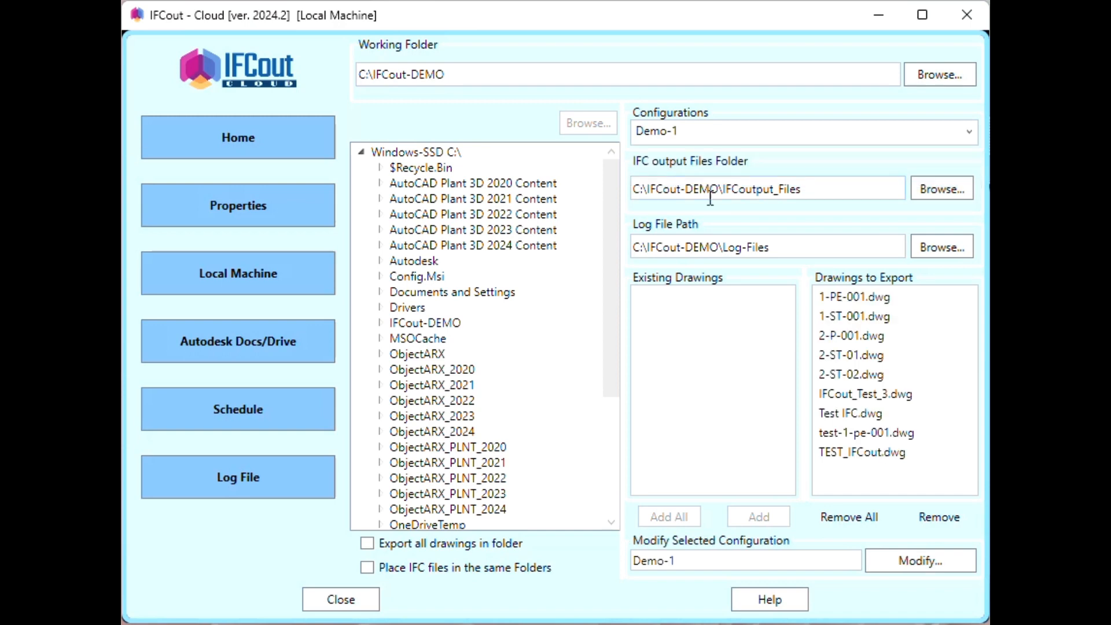
# - Remove 1-PE-001.dwg and 2-ST-01.dwg from the export list and save Demo-1 with Modify
pyautogui.click(938, 519)
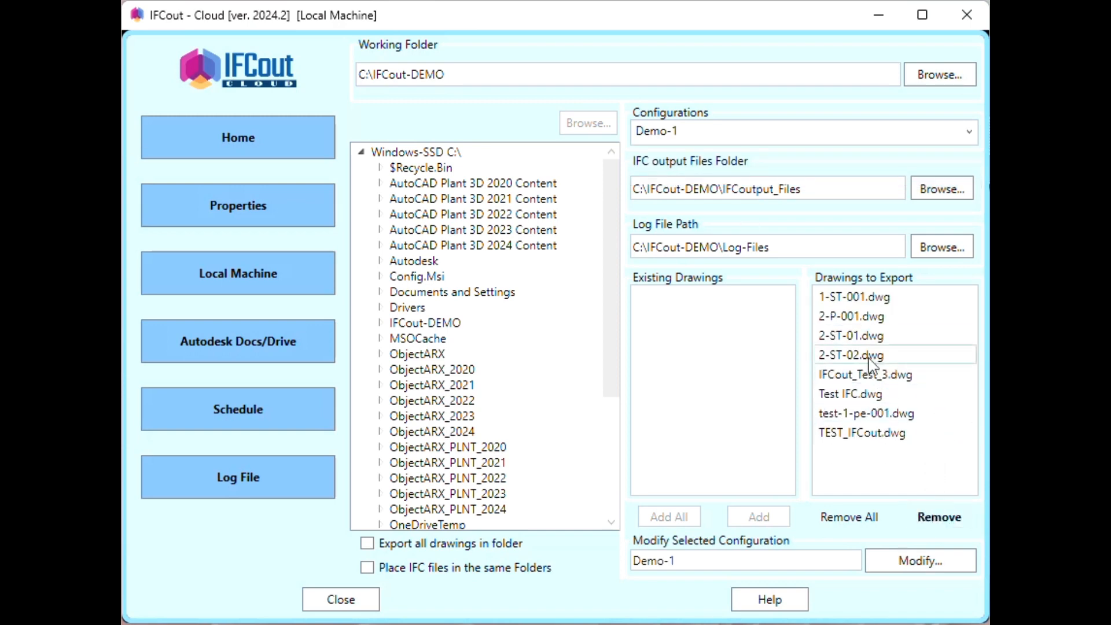
pyautogui.click(851, 336)
pyautogui.click(956, 517)
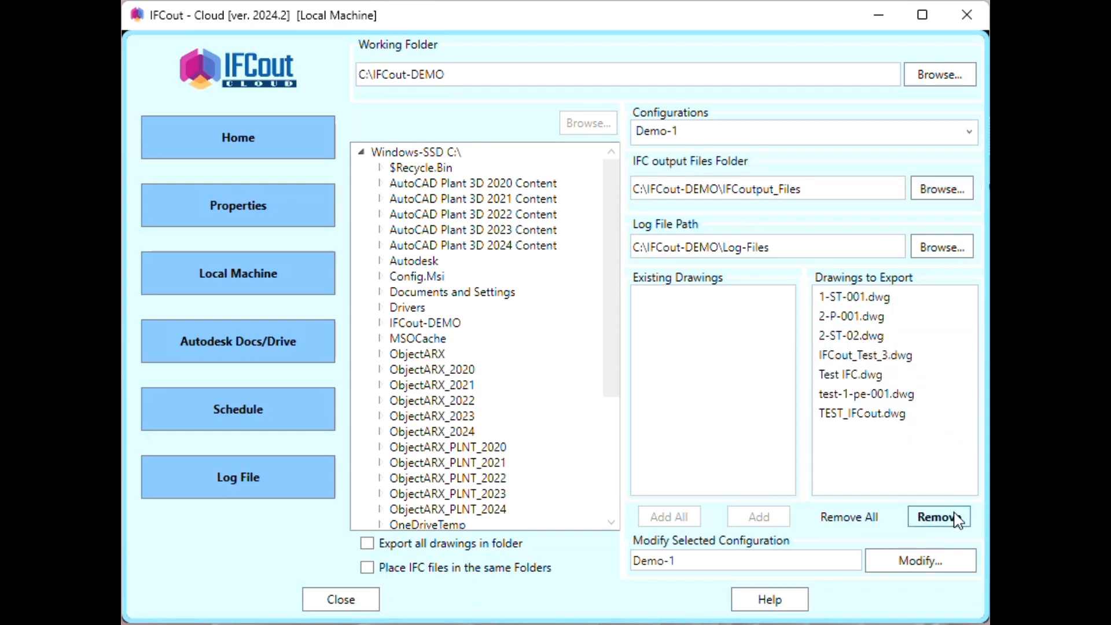
pyautogui.click(903, 561)
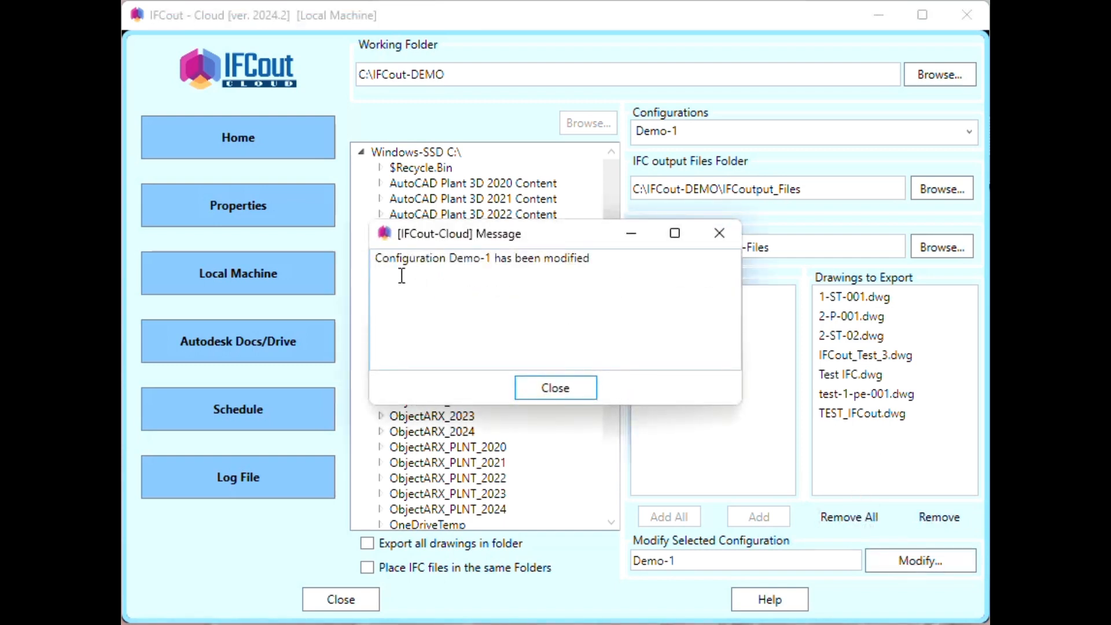
# - Dismiss the '[IFCout-Cloud] Message' confirming Demo-1 was modified
pyautogui.click(562, 393)
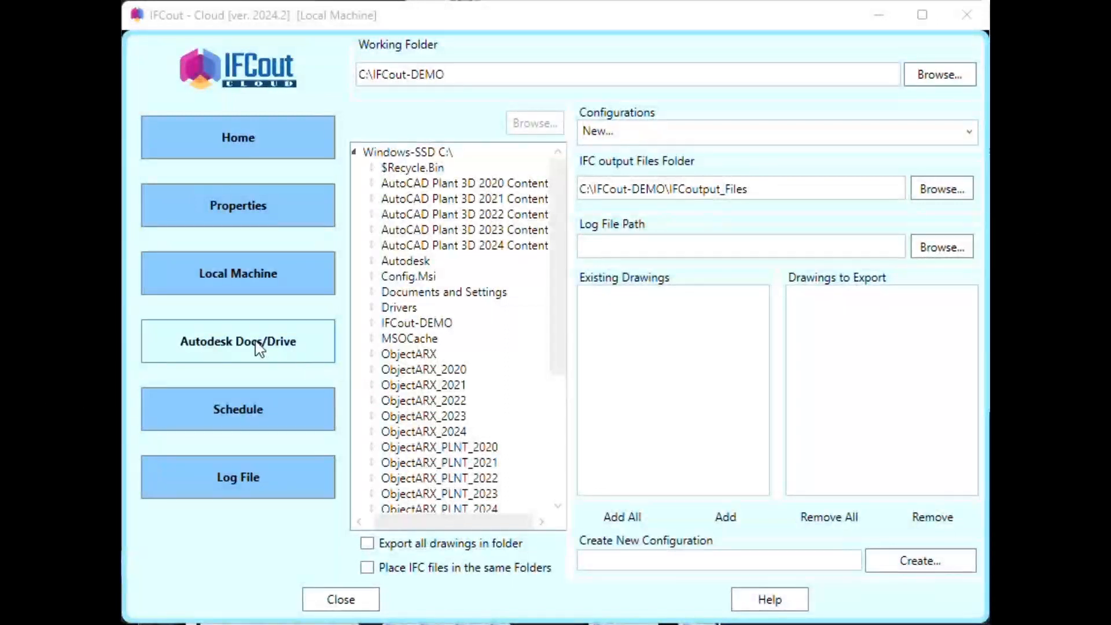
# - Switch to Autodesk Docs/Drive drawings and add 1-PE-001.dwg from the Area-1 folder
pyautogui.click(259, 347)
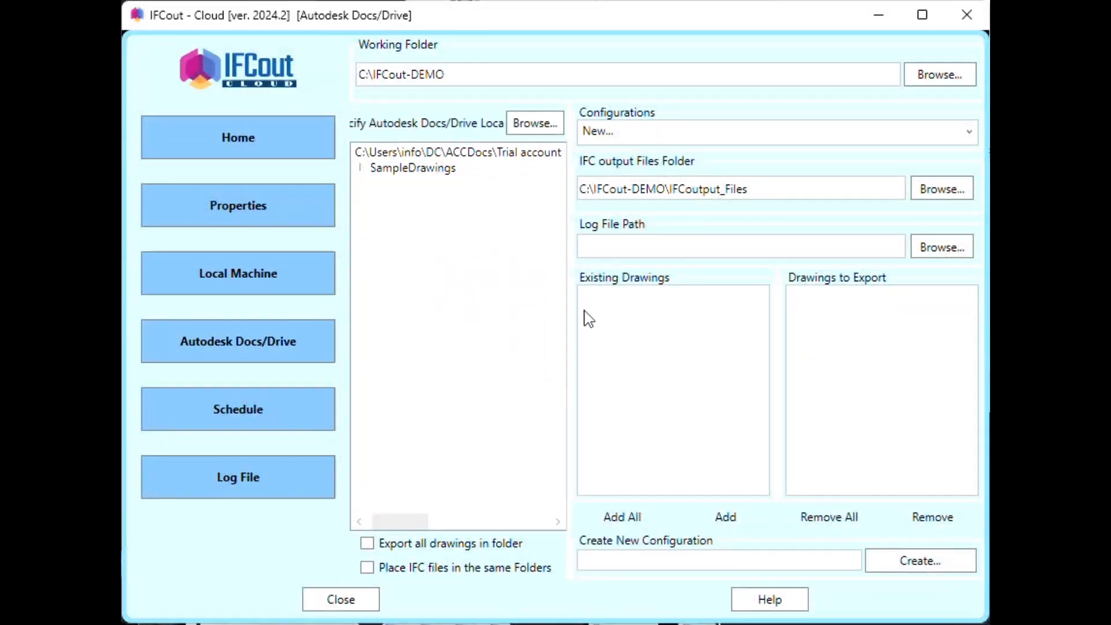
pyautogui.click(361, 169)
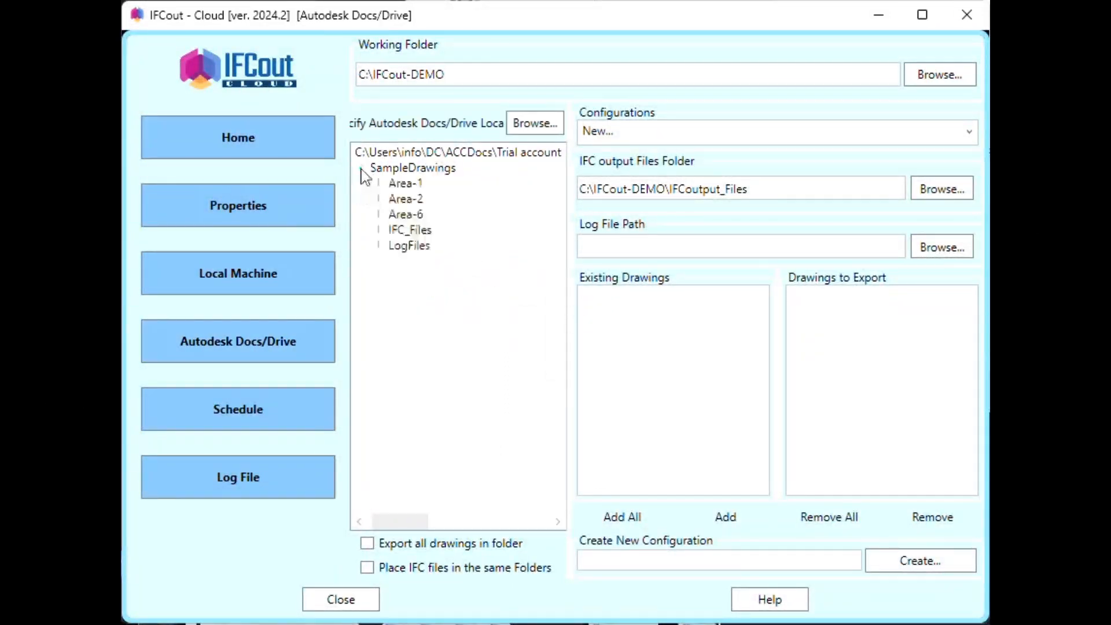
pyautogui.click(404, 185)
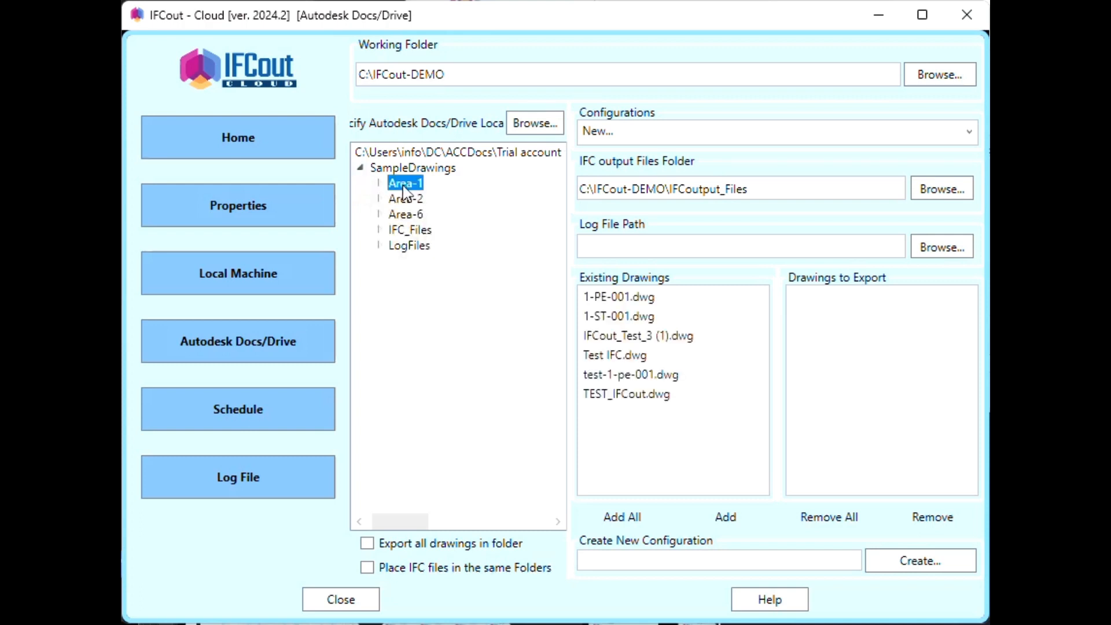
pyautogui.click(603, 297)
pyautogui.click(736, 518)
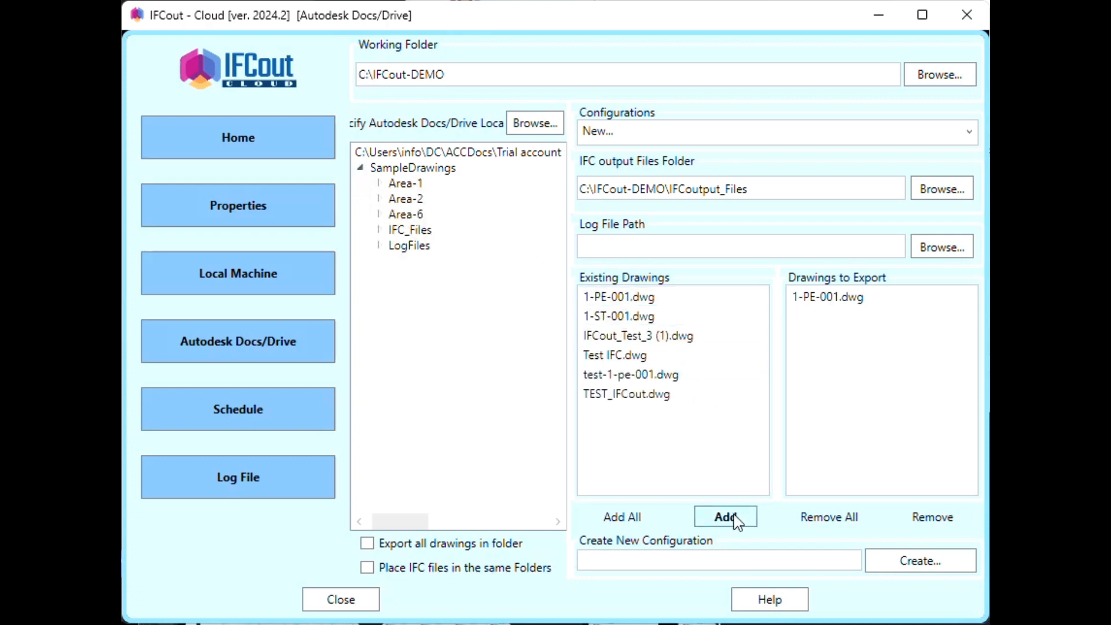
# - Browse for an IFC output folder into Project Files, then cancel without choosing one
pyautogui.click(943, 188)
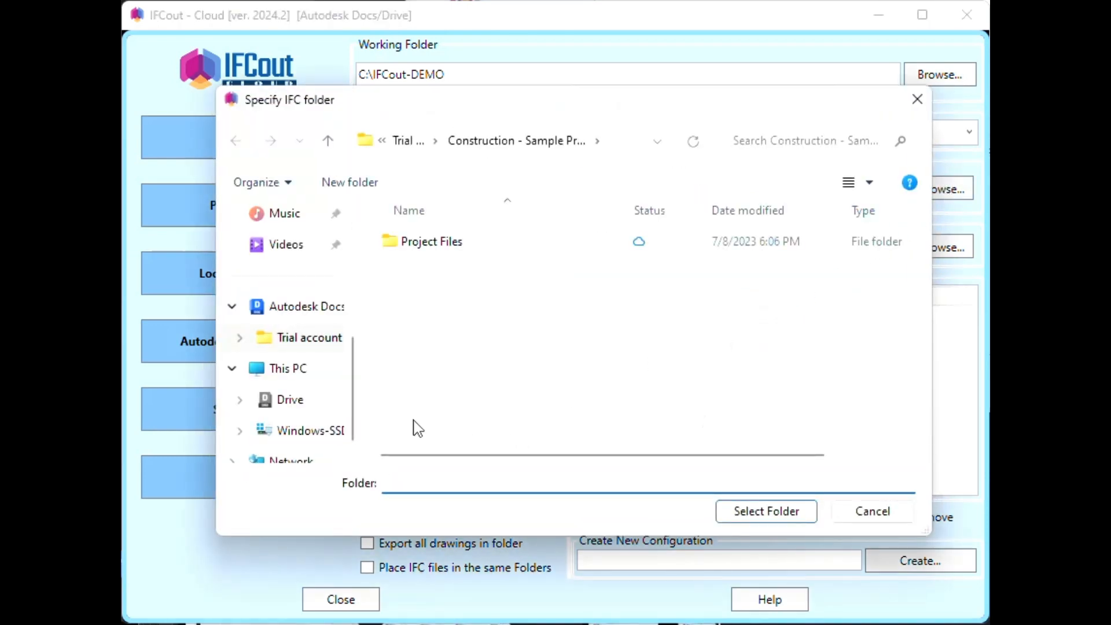
pyautogui.doubleClick(418, 242)
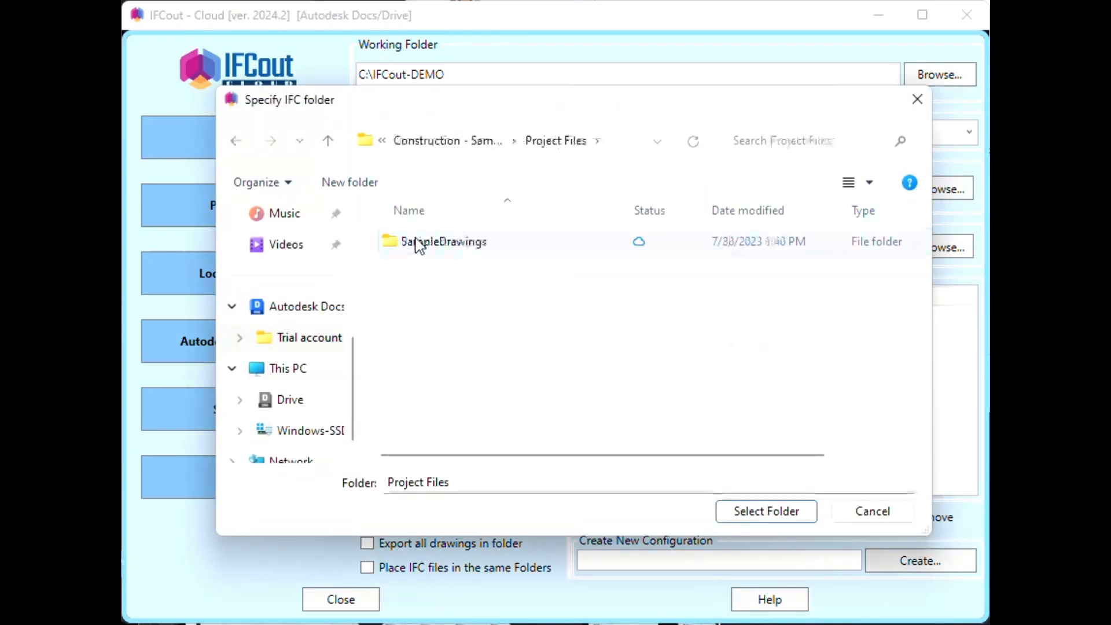
pyautogui.click(873, 512)
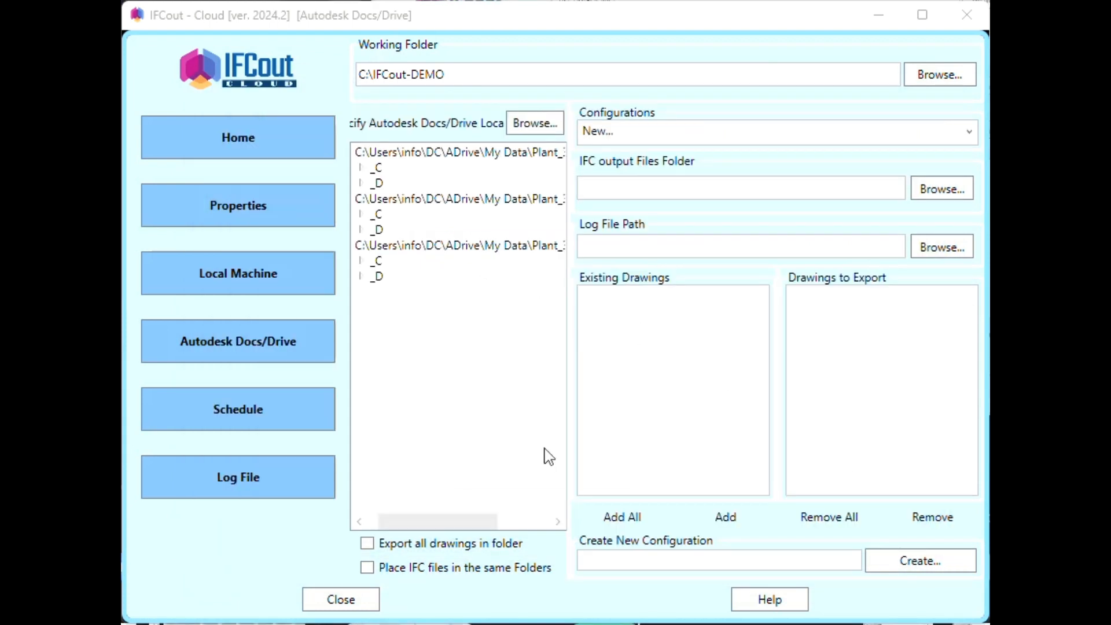
# - Set the IFC output folder to My Data\IFC Files and the log path to My Data\LogFile
pyautogui.click(941, 194)
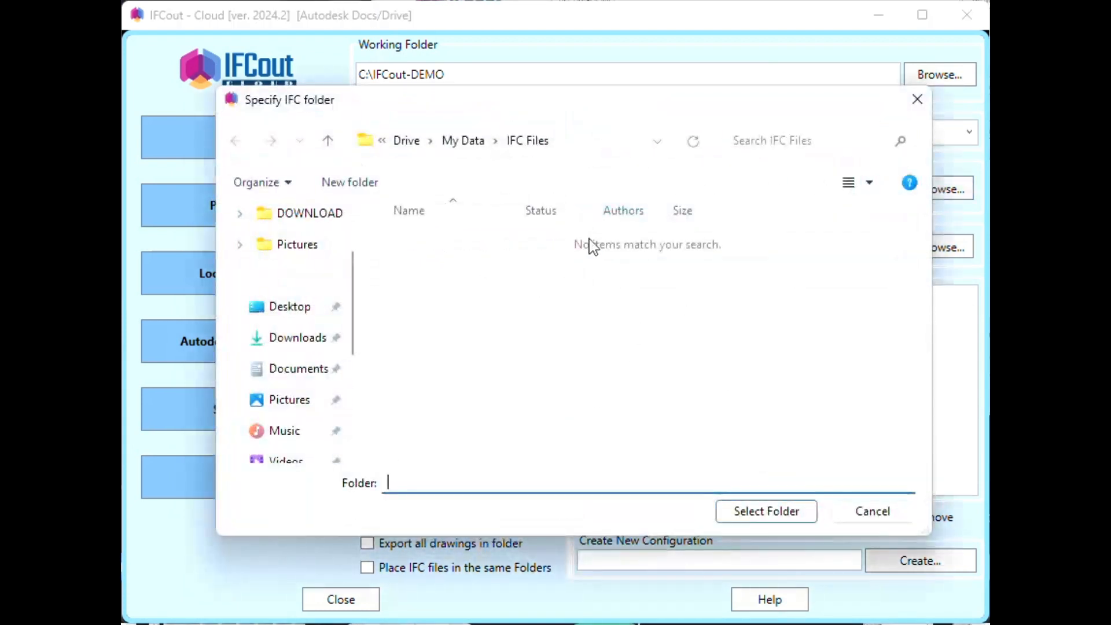
pyautogui.click(754, 515)
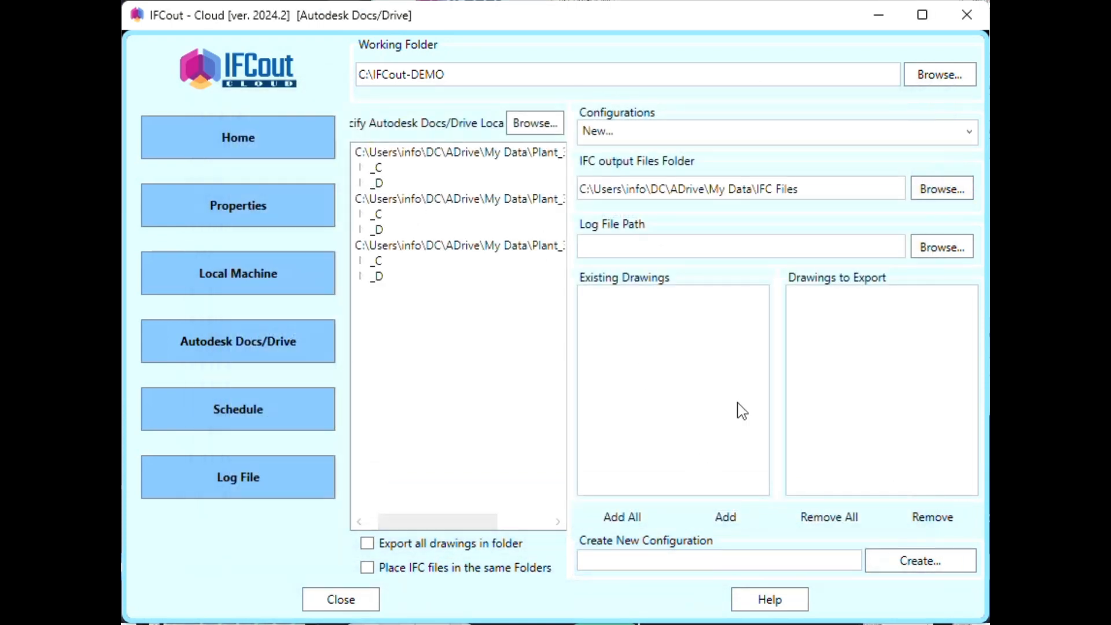
pyautogui.click(942, 249)
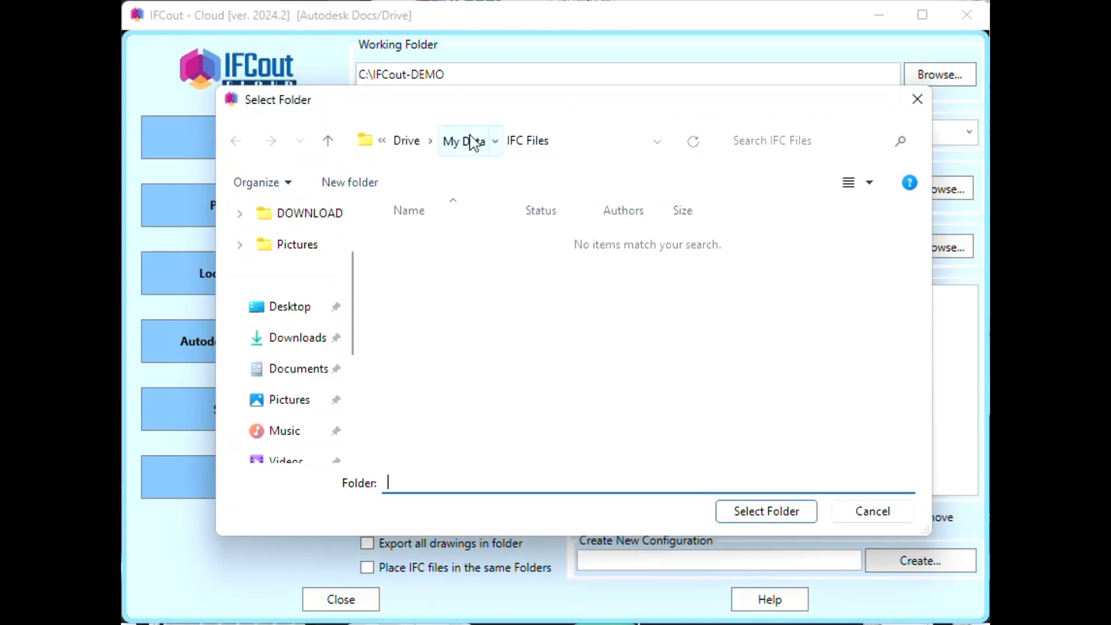
pyautogui.click(473, 142)
pyautogui.click(410, 268)
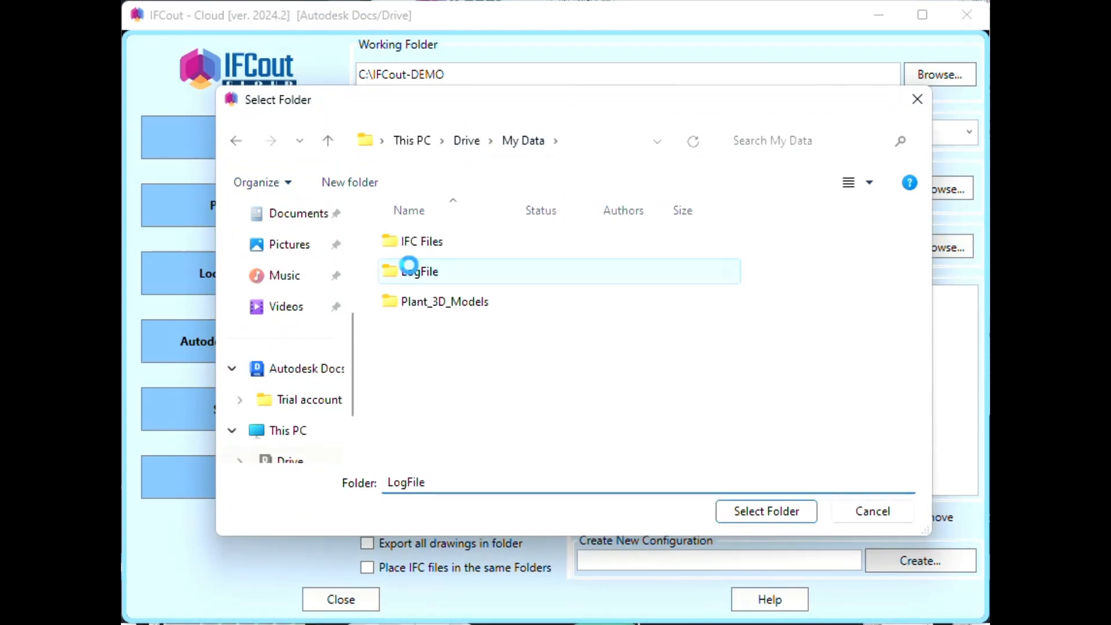
pyautogui.click(769, 515)
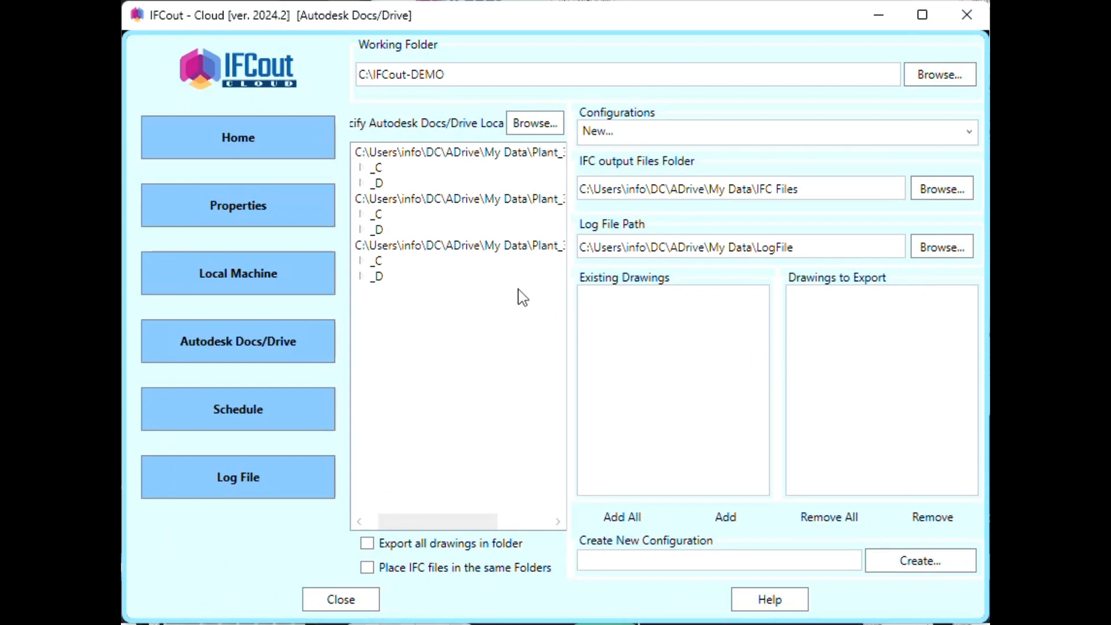
# - Add all three drawings from the first Drive location and create the configuration 'Demo Cloud'
pyautogui.click(415, 153)
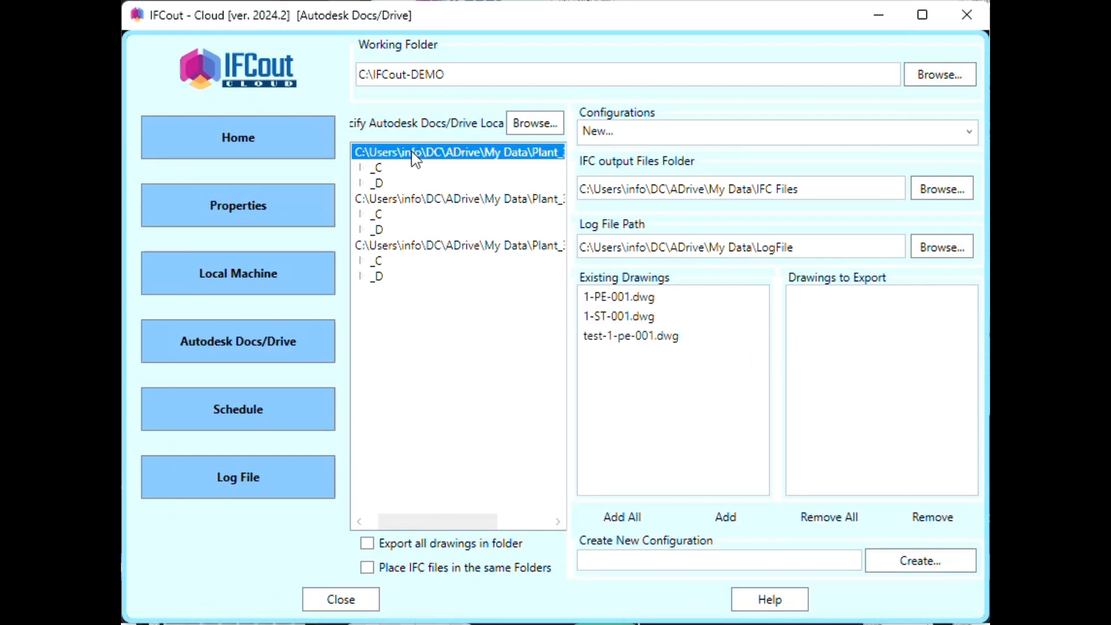
pyautogui.click(635, 518)
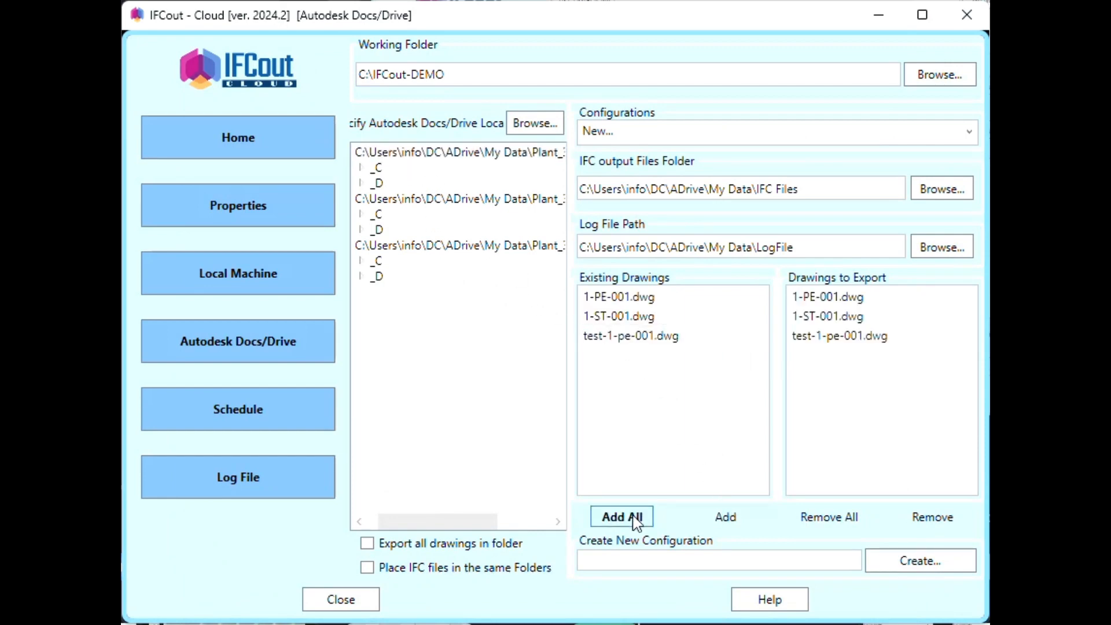
pyautogui.click(632, 562)
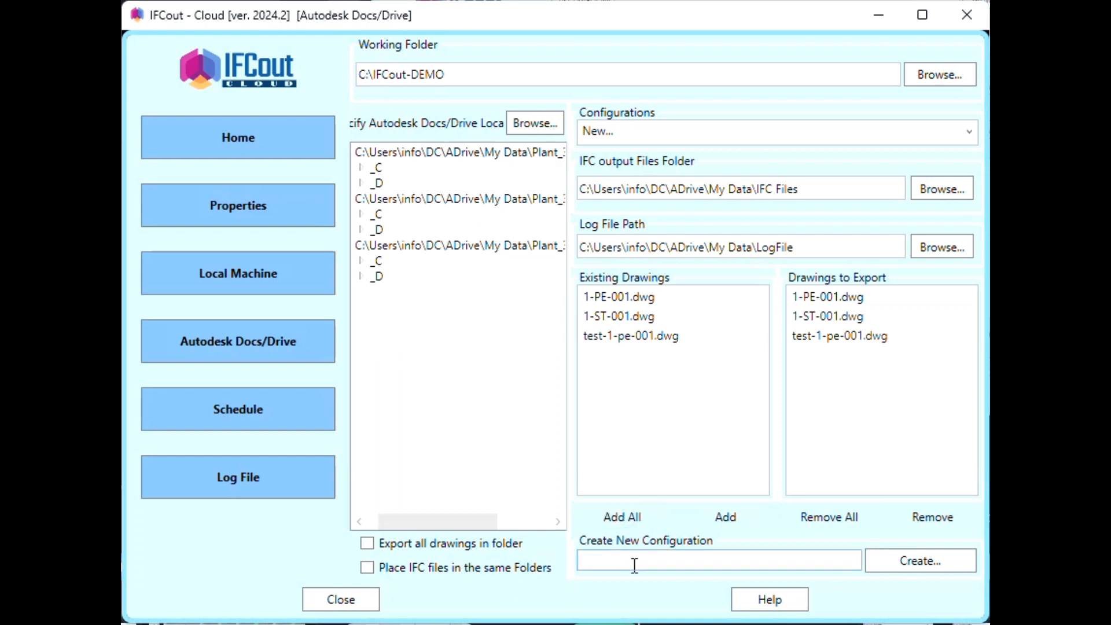
pyautogui.write('Demo C')
pyautogui.press('BackSpace')
pyautogui.write('loud')
pyautogui.click(947, 560)
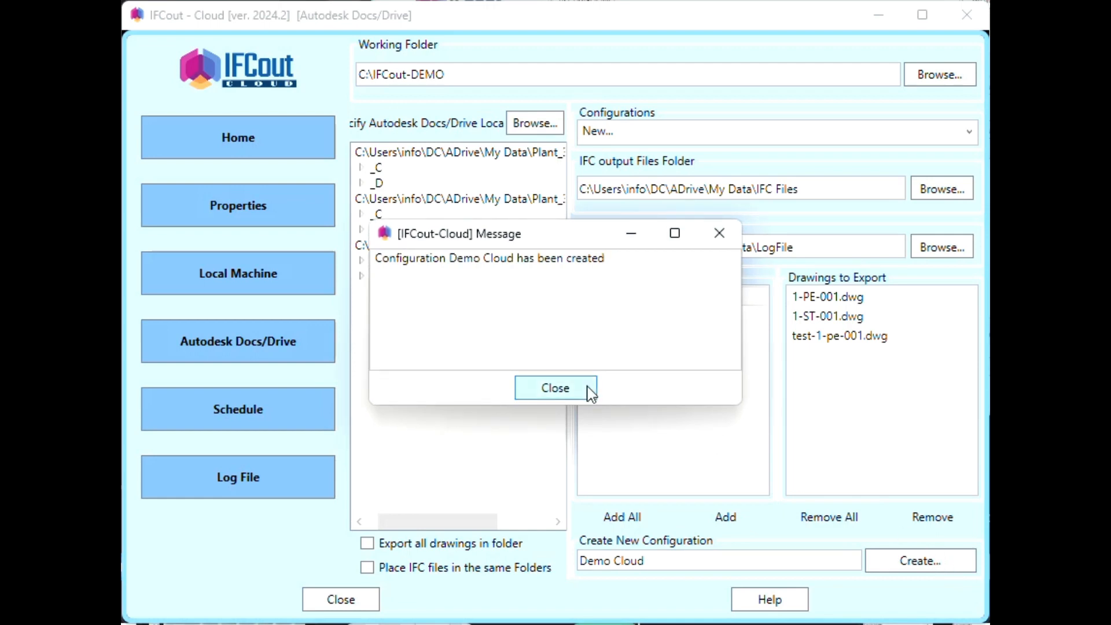
pyautogui.click(589, 391)
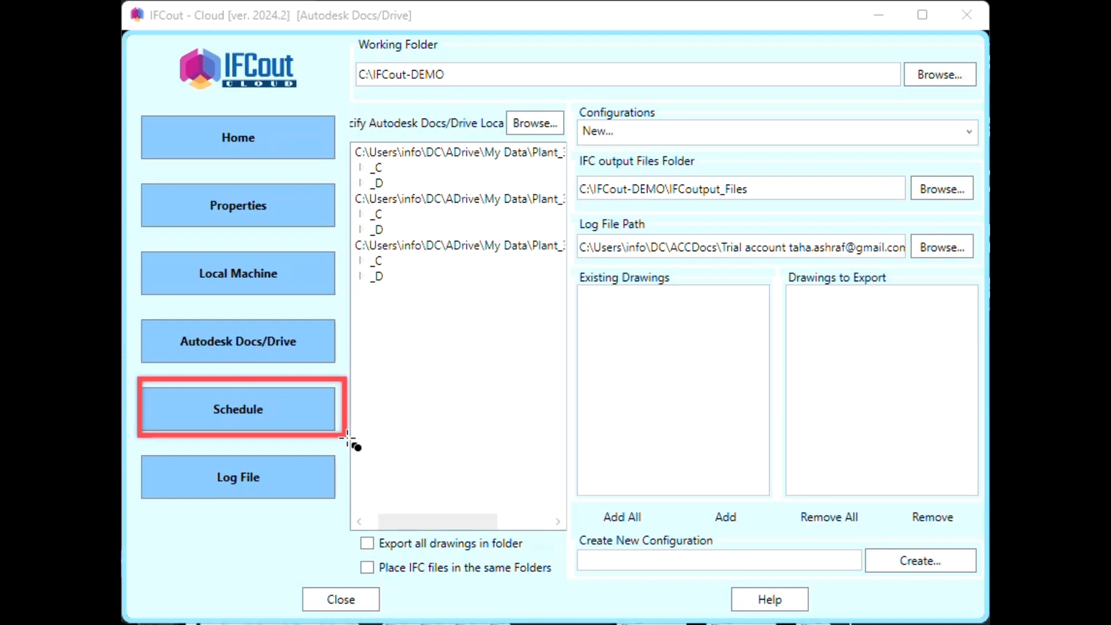
# - Go to the Schedule page in the left panel to set up export jobs
pyautogui.click(293, 414)
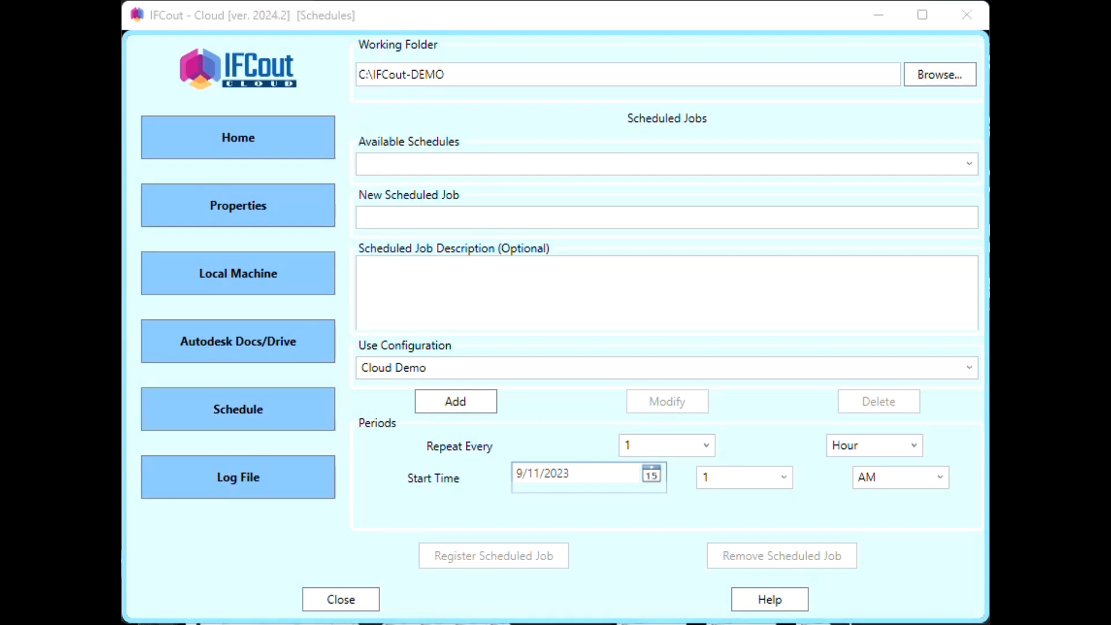
pyautogui.moveTo(346, 123)
pyautogui.mouseDown()
pyautogui.moveTo(461, 167)
pyautogui.moveTo(986, 186)
pyautogui.mouseUp()
pyautogui.click(431, 168)
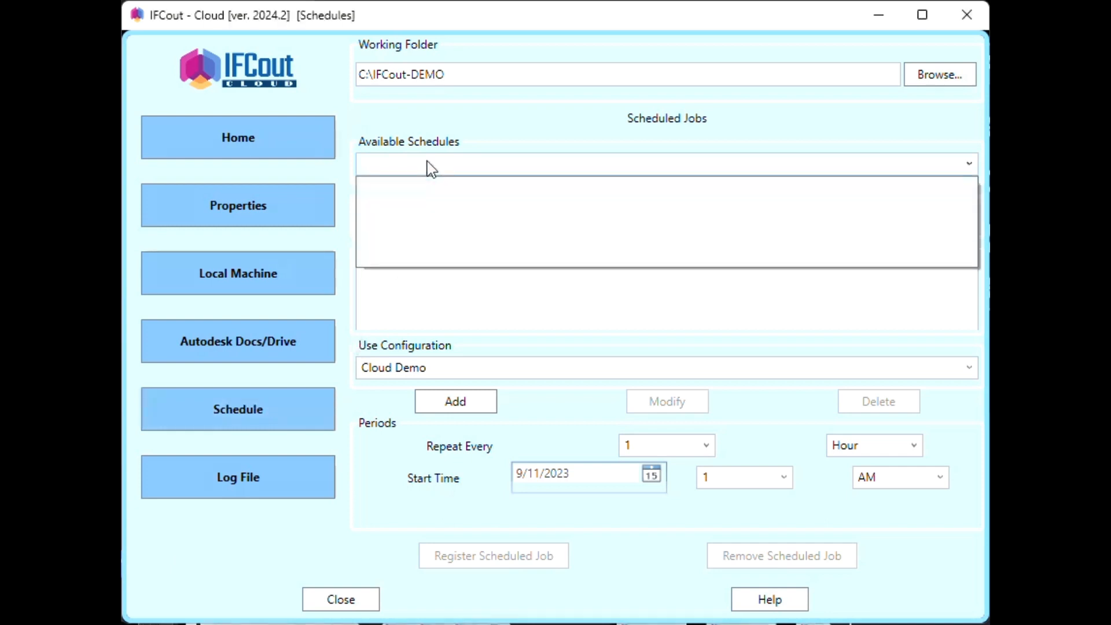
pyautogui.click(448, 319)
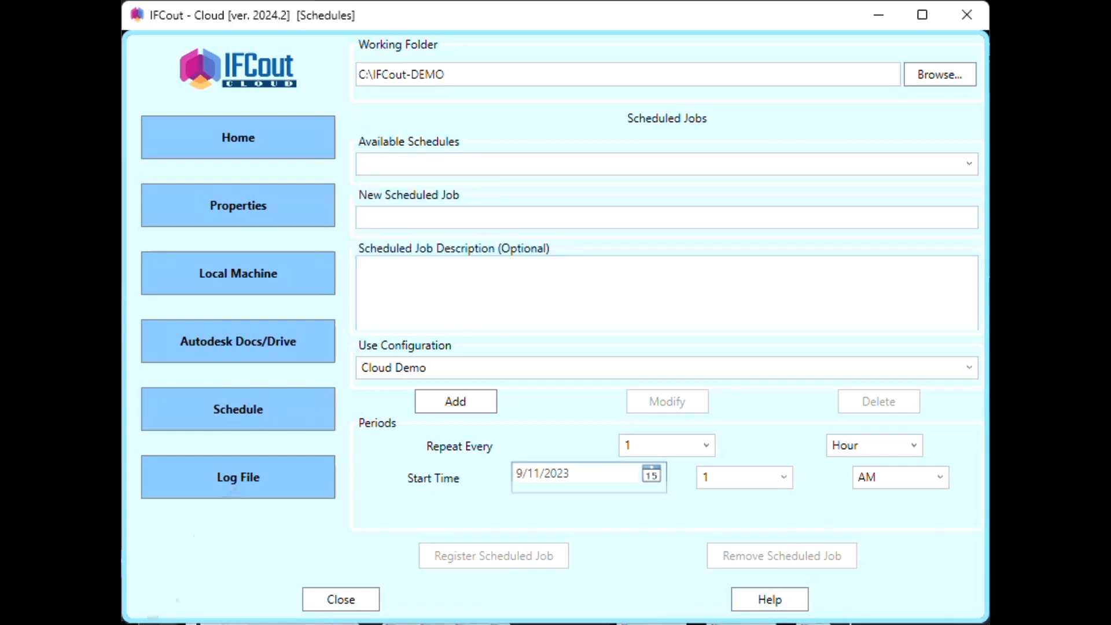
pyautogui.click(149, 622)
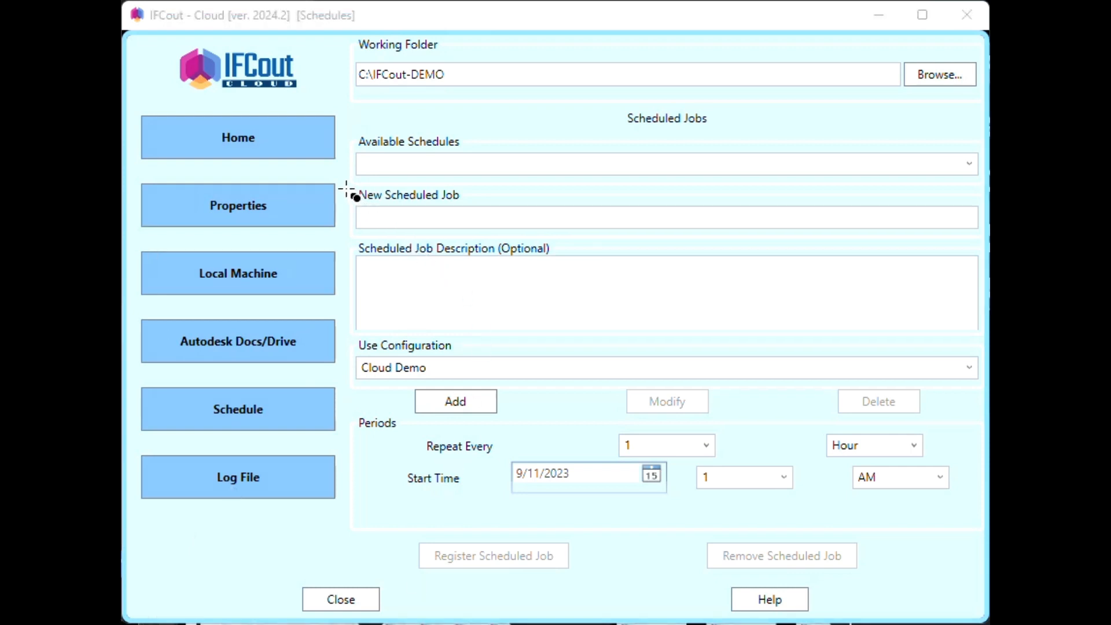
pyautogui.moveTo(348, 187); pyautogui.dragTo(987, 241)
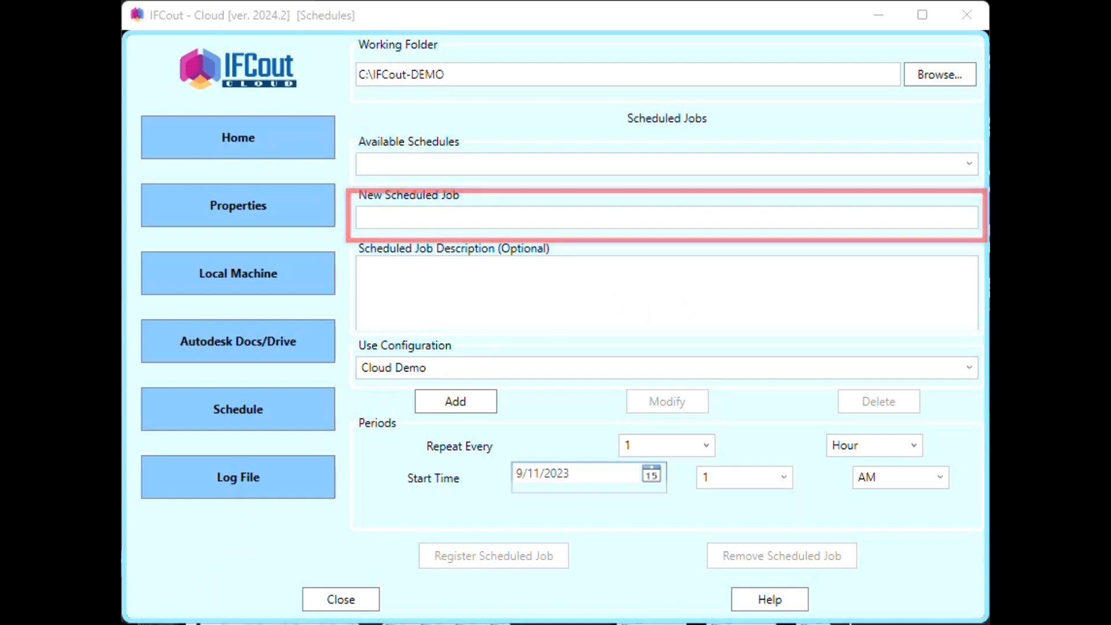
pyautogui.click(395, 213)
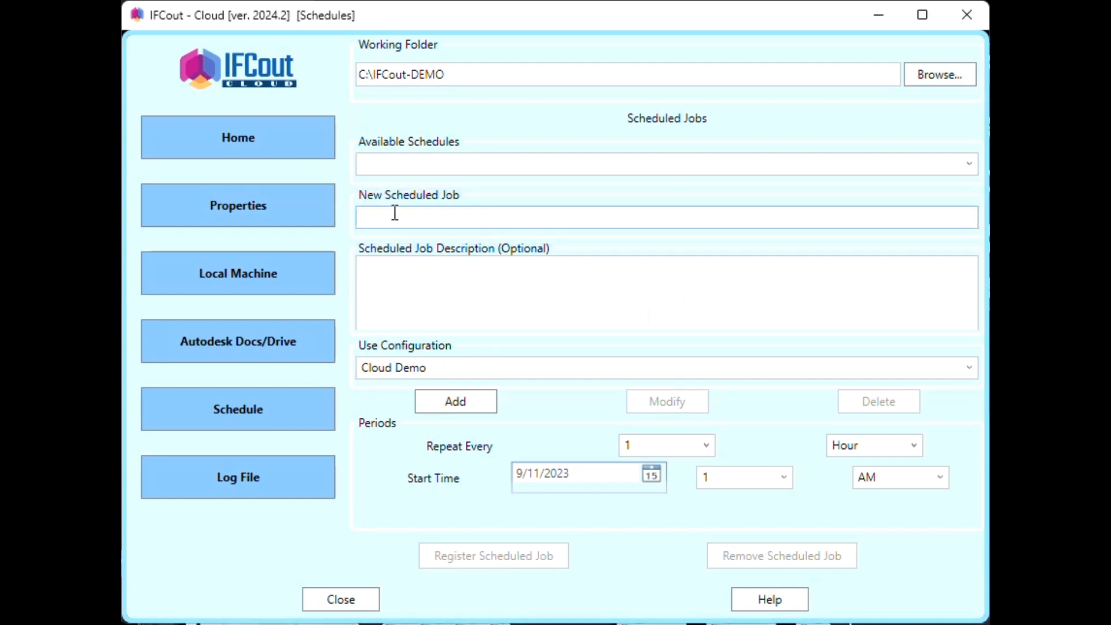
# - Name the job DEMO SCHEDULE, describe it as 'This is a demo schedule', and use configuration Demo-1
pyautogui.write('DEMO sCHEDULE')
pyautogui.press('capslock')
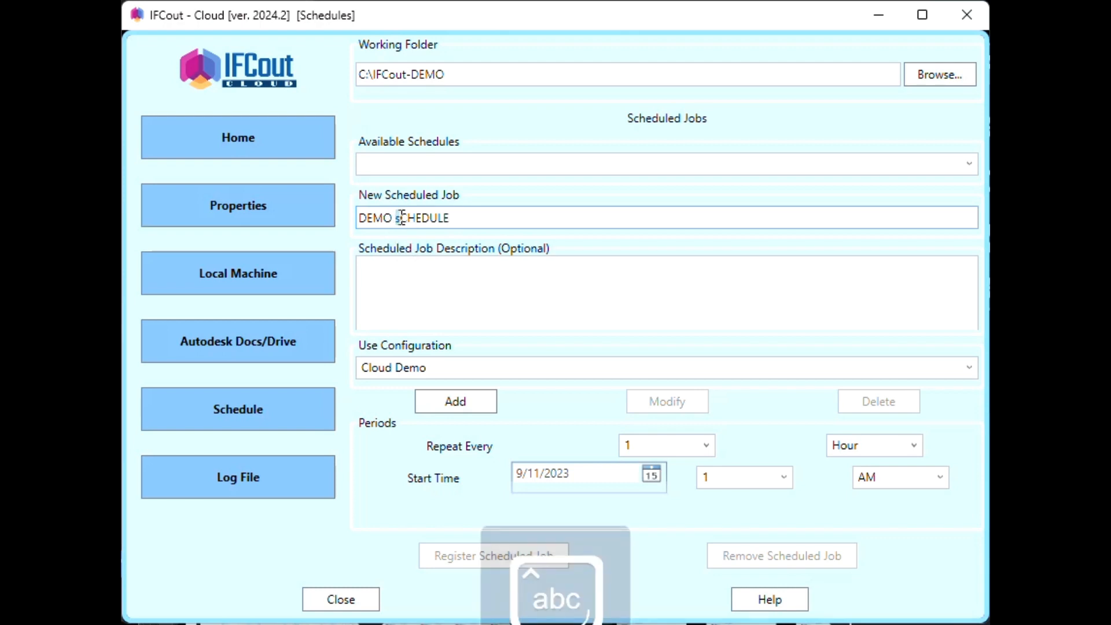
pyautogui.click(401, 218)
pyautogui.press('BackSpace')
pyautogui.write('S')
pyautogui.click(432, 268)
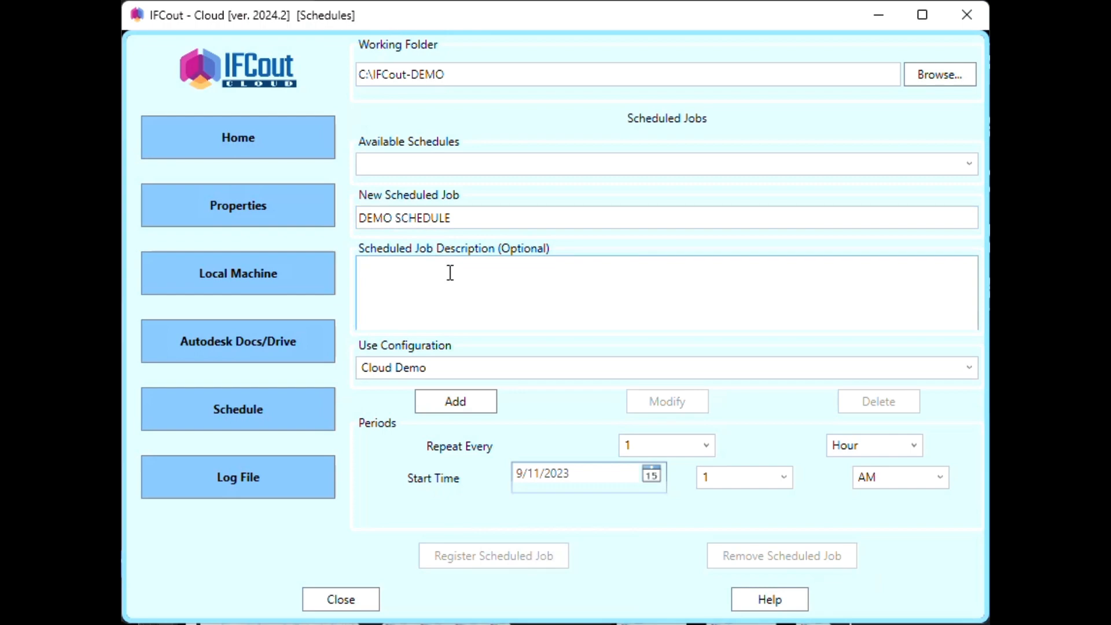
pyautogui.write('This is a demo schedule')
pyautogui.click(547, 376)
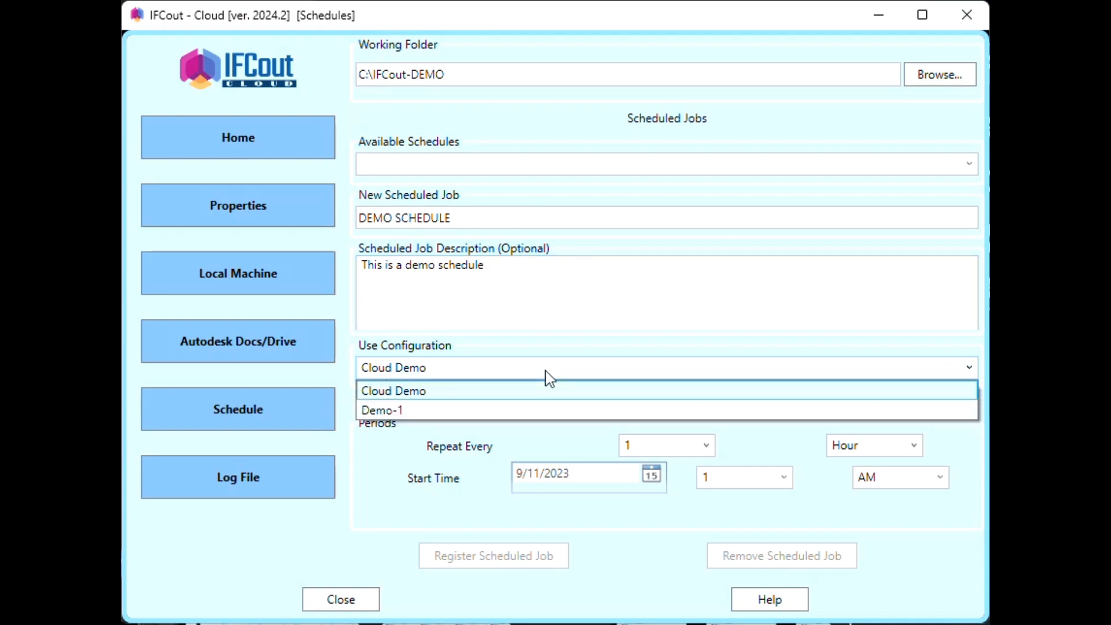
pyautogui.click(419, 412)
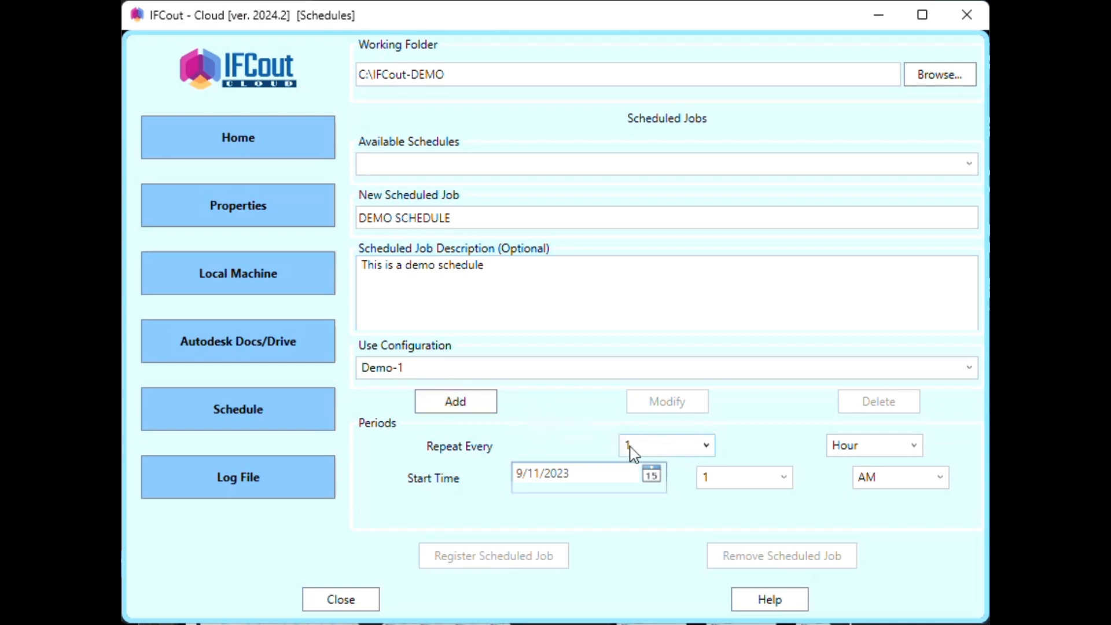
# - Make the job repeat every 1 Day
pyautogui.click(685, 453)
pyautogui.moveTo(707, 502); pyautogui.dragTo(696, 536)
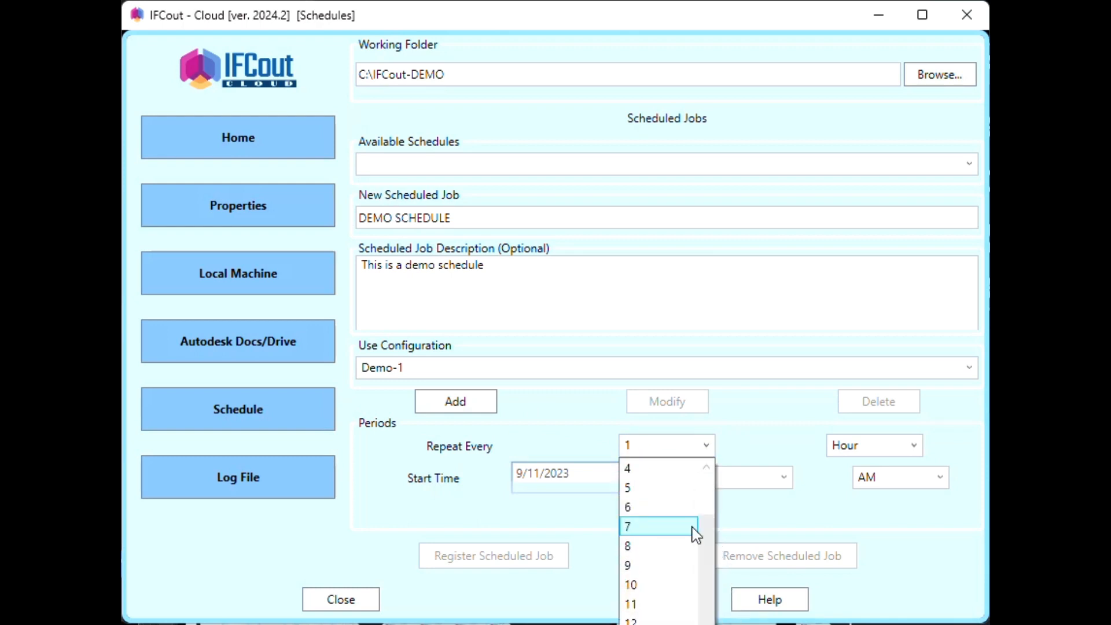
pyautogui.click(696, 536)
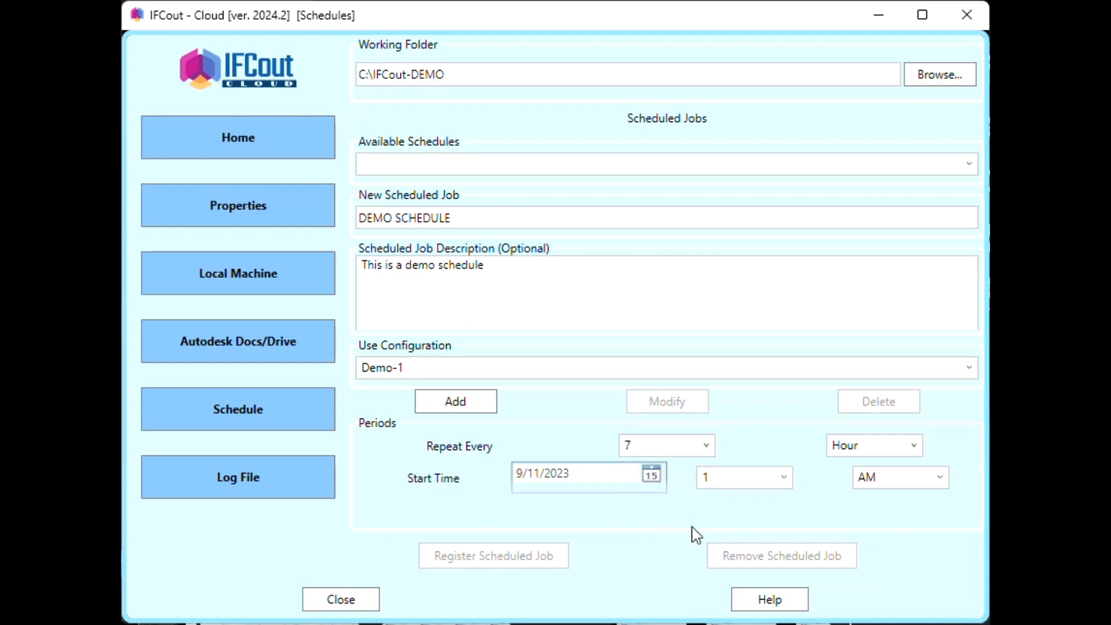
pyautogui.click(904, 452)
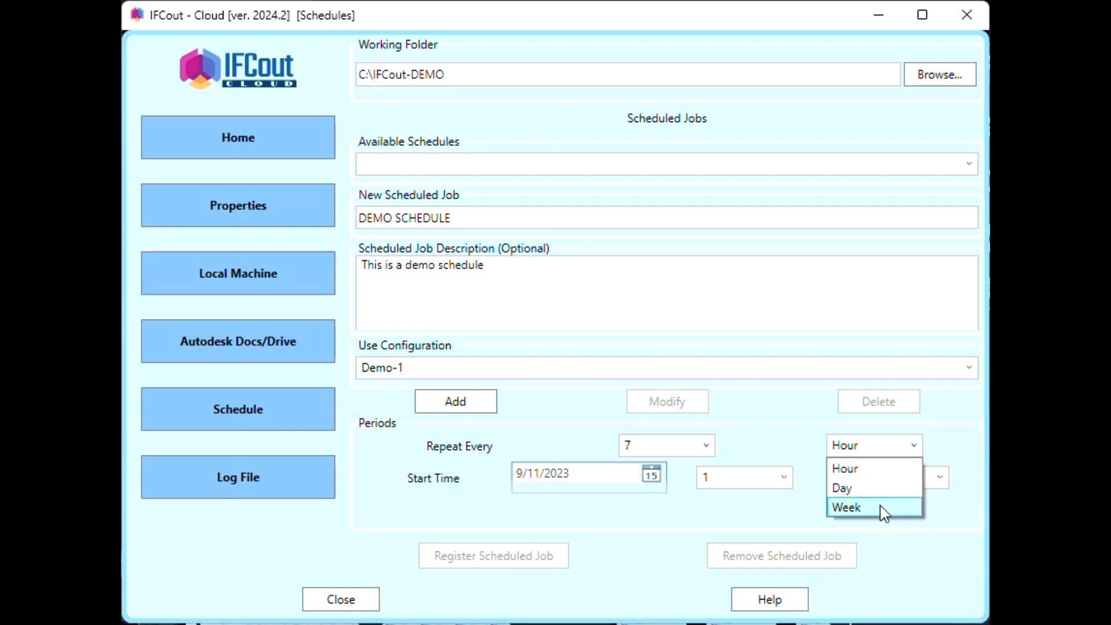
pyautogui.click(877, 488)
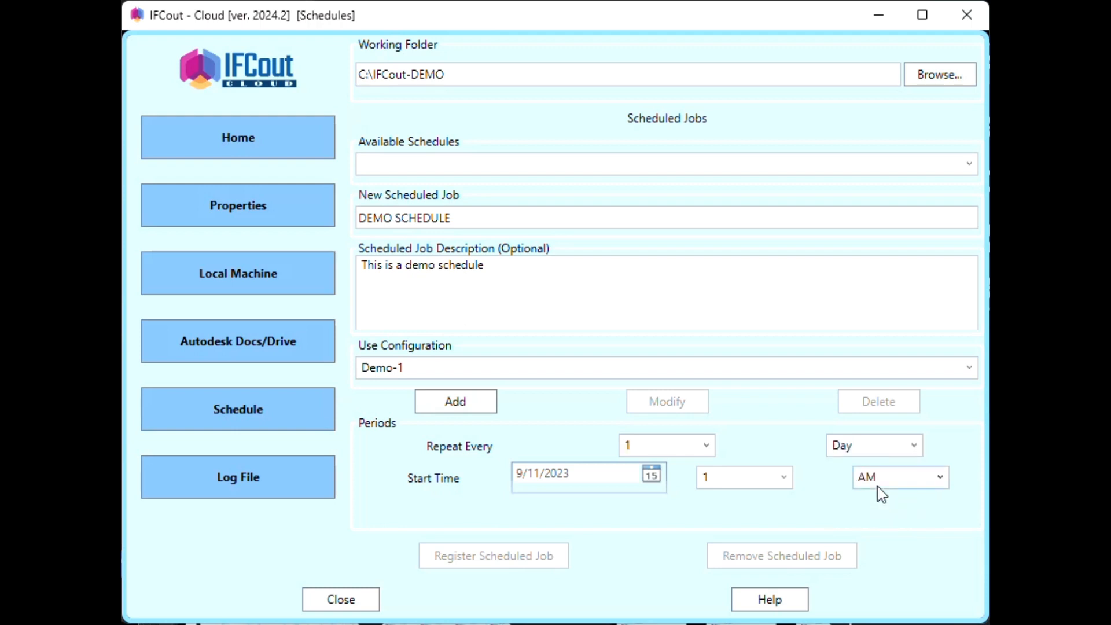
# - Set the start time to September 13, 2023 at 8 PM
pyautogui.click(652, 481)
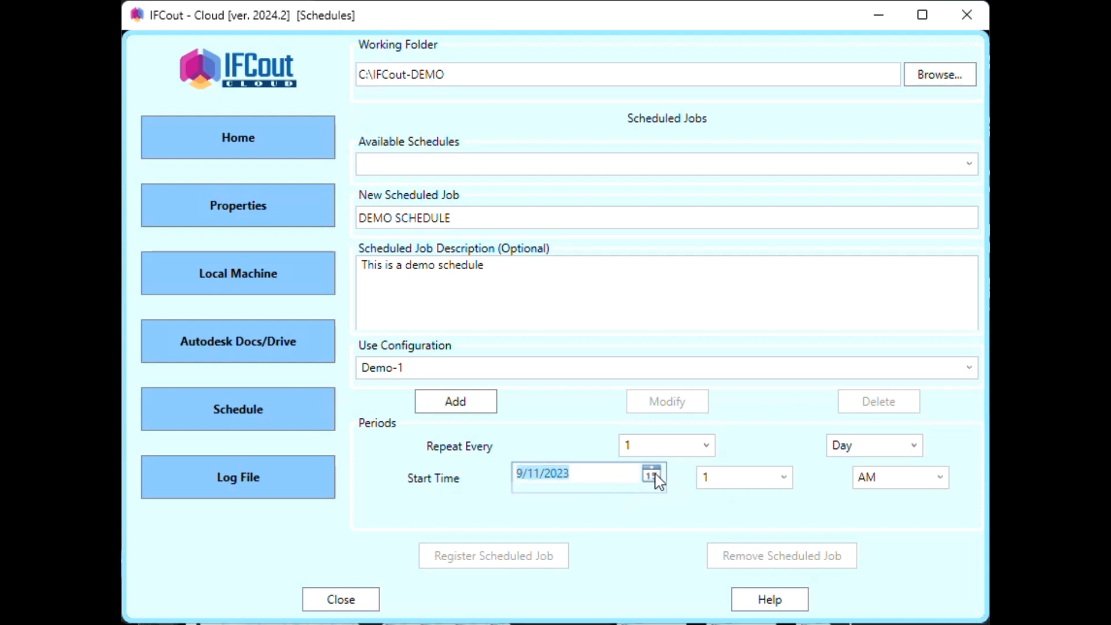
pyautogui.click(610, 476)
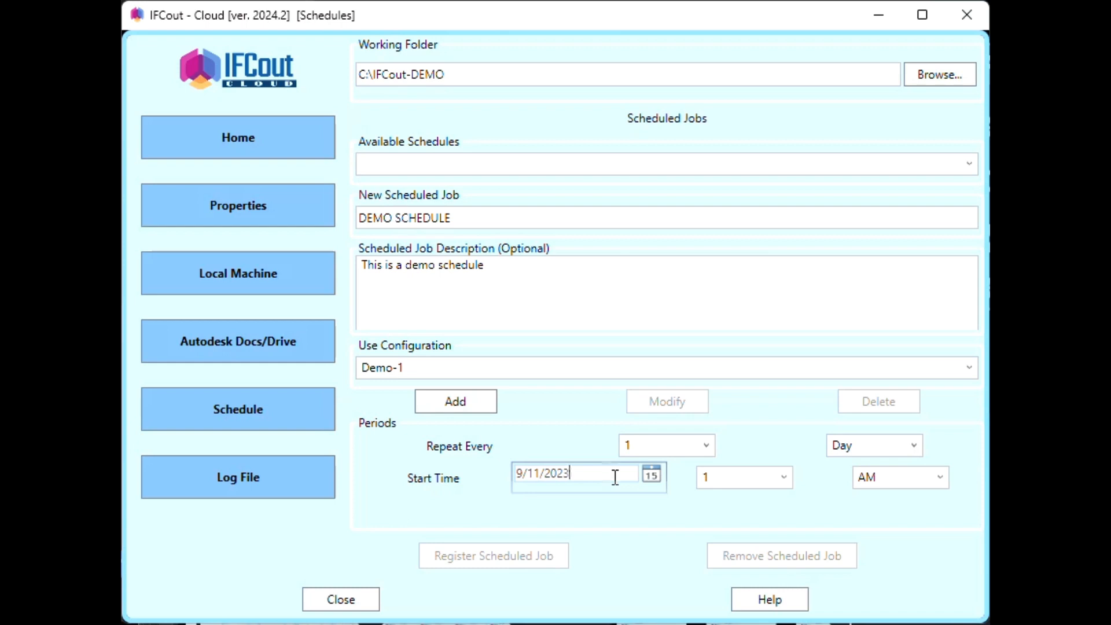
pyautogui.click(651, 481)
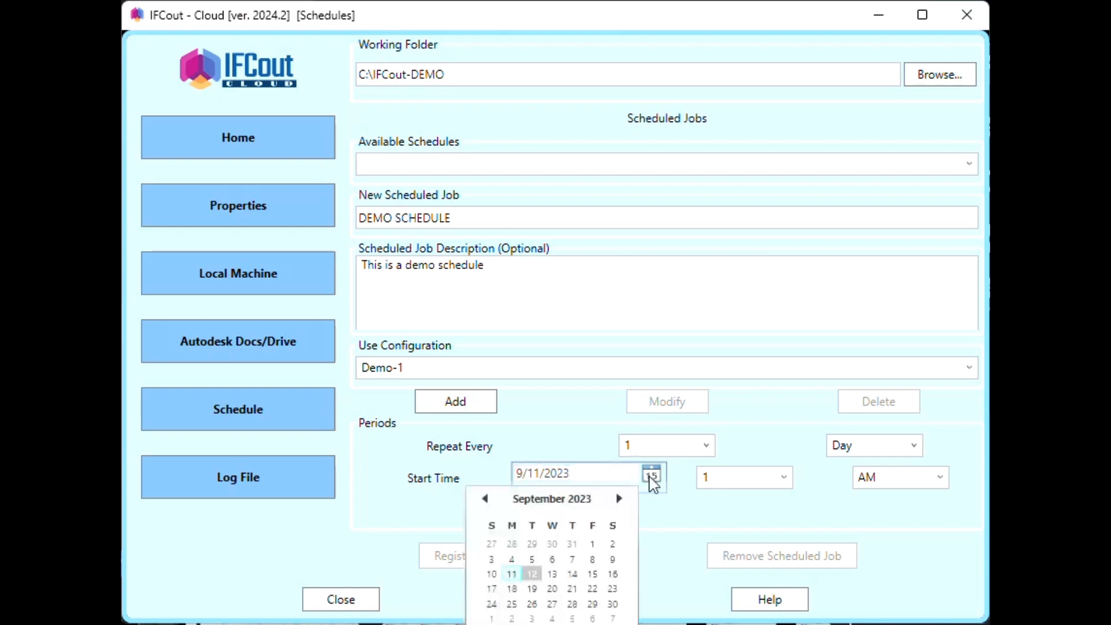
pyautogui.click(553, 574)
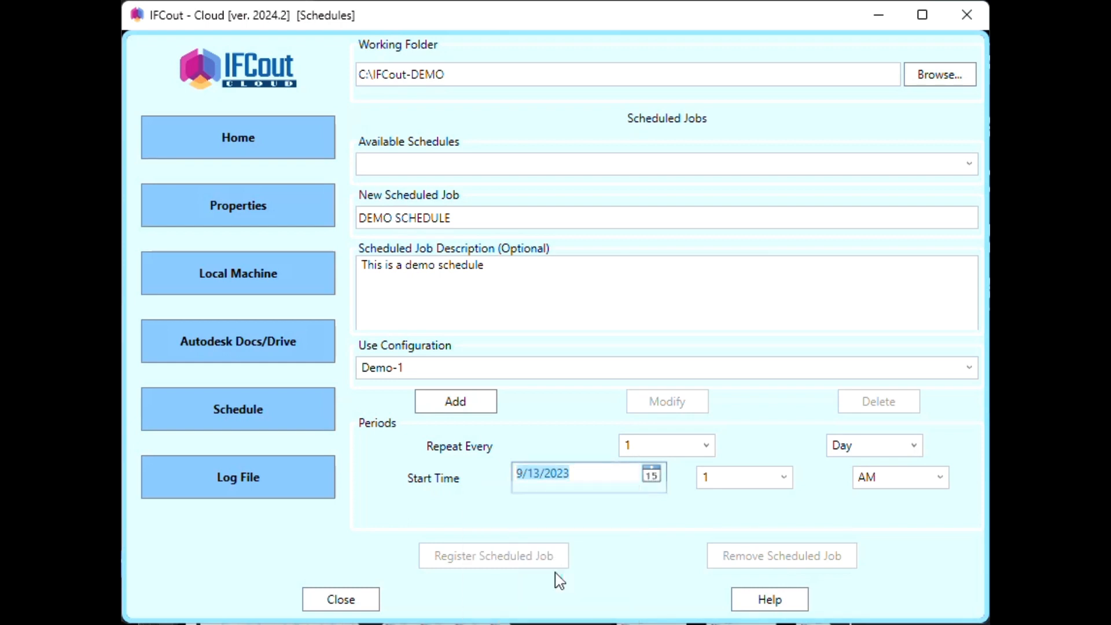
pyautogui.click(750, 481)
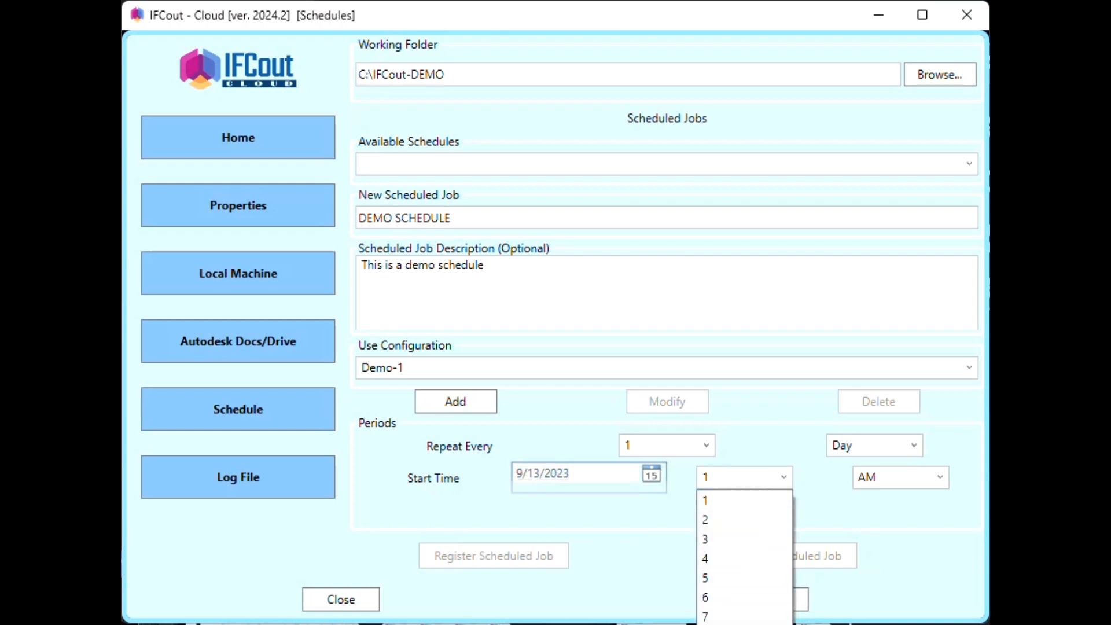
pyautogui.click(717, 624)
pyautogui.click(912, 483)
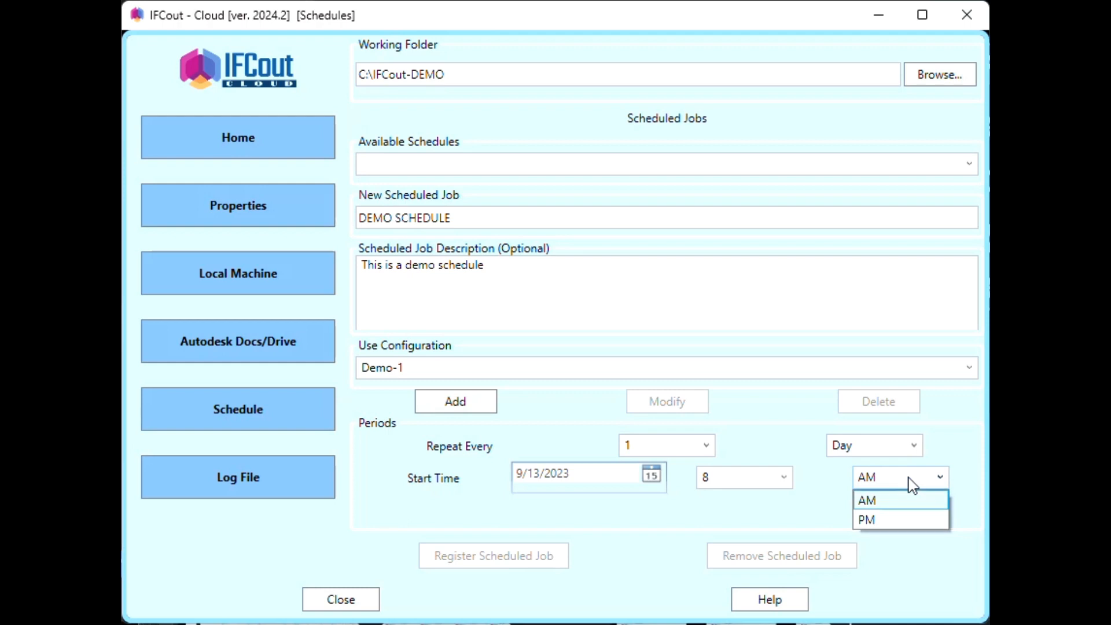
pyautogui.click(900, 519)
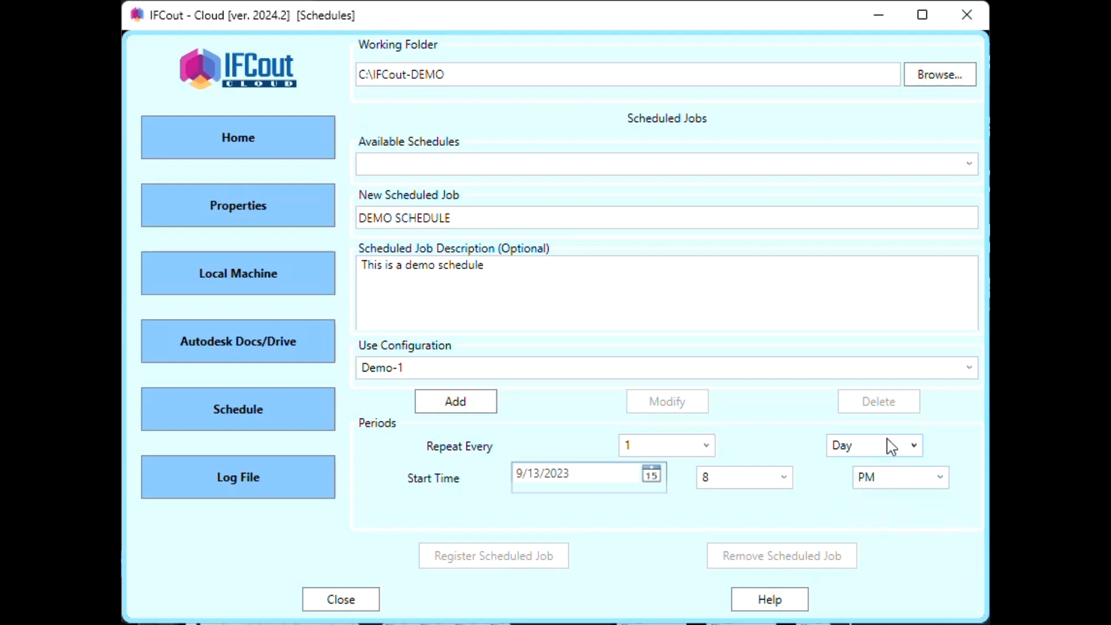
# - Add DEMO SCHEDULE as a schedule file, register it with Task Scheduler, and decline removing it
pyautogui.click(466, 405)
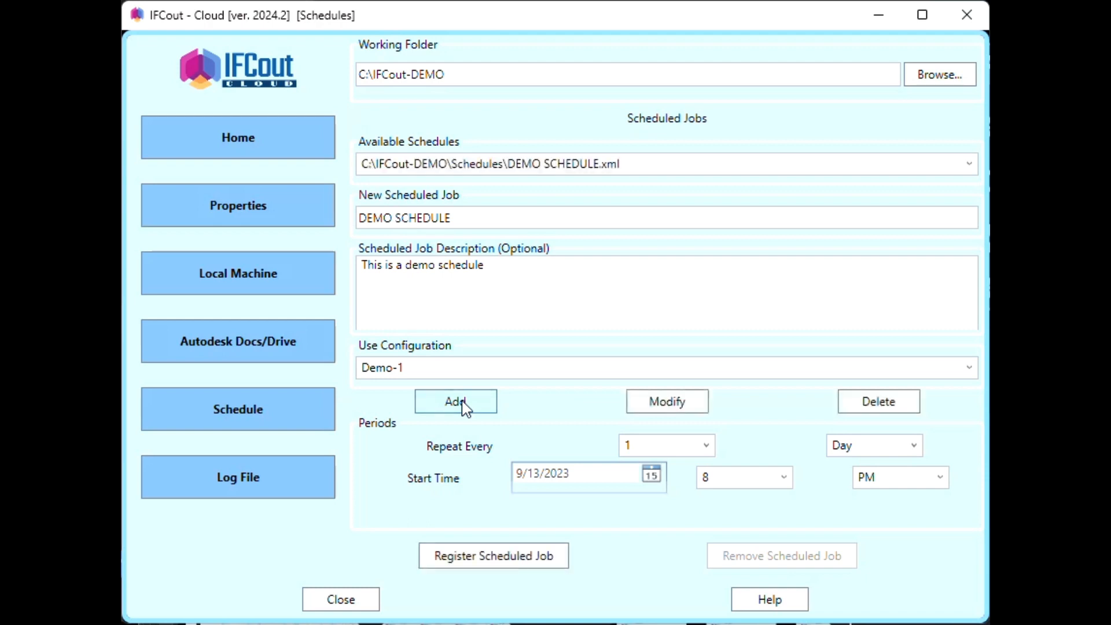
pyautogui.click(624, 169)
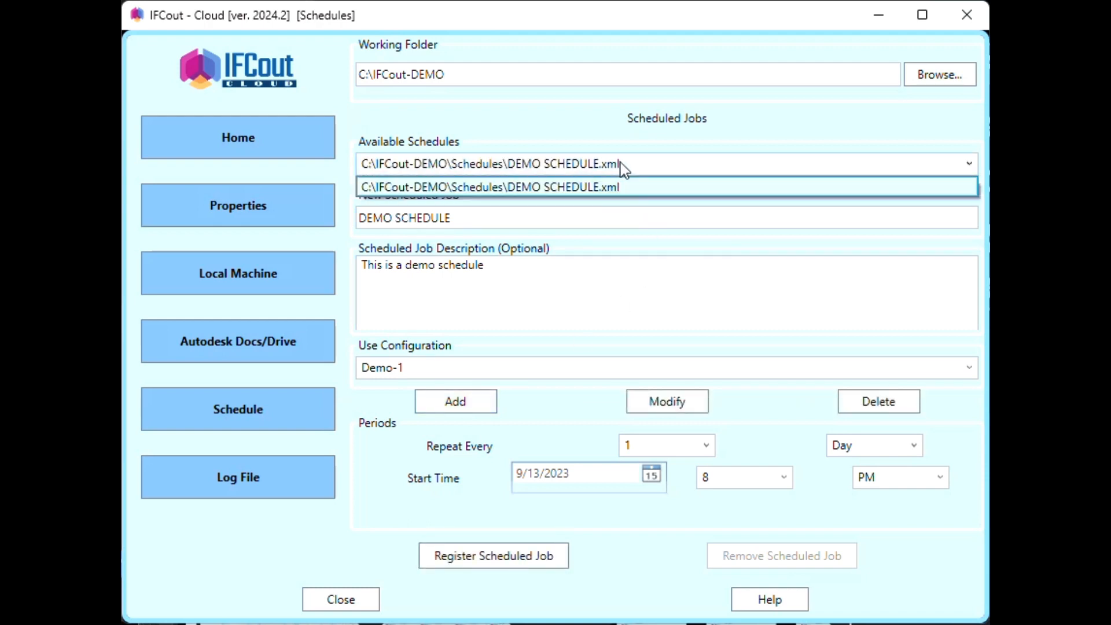
pyautogui.click(623, 169)
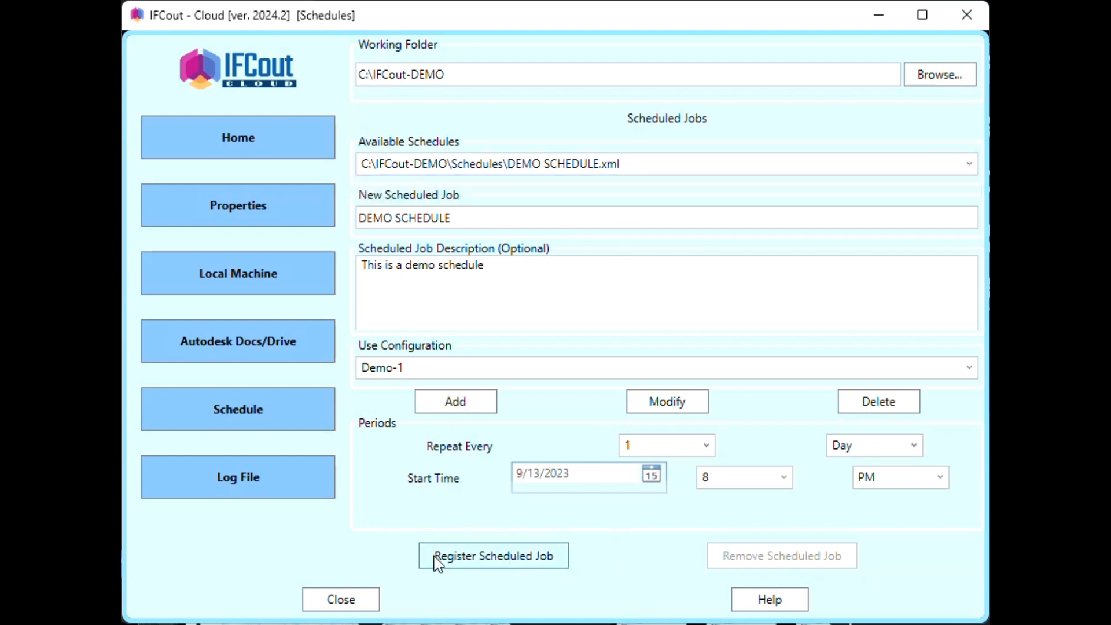
pyautogui.click(498, 562)
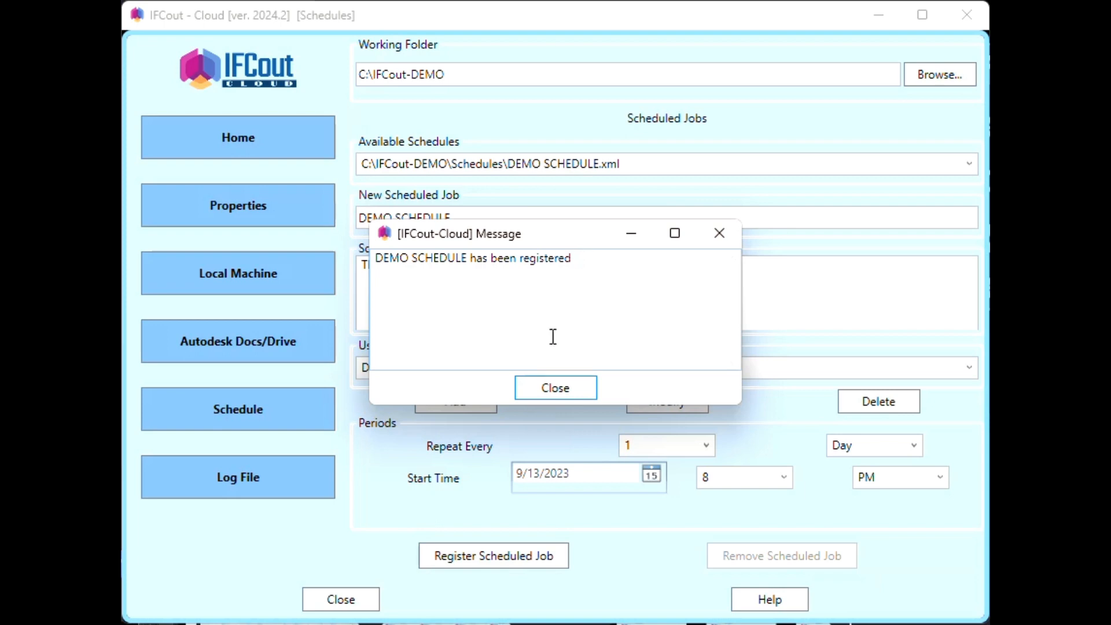
pyautogui.click(556, 390)
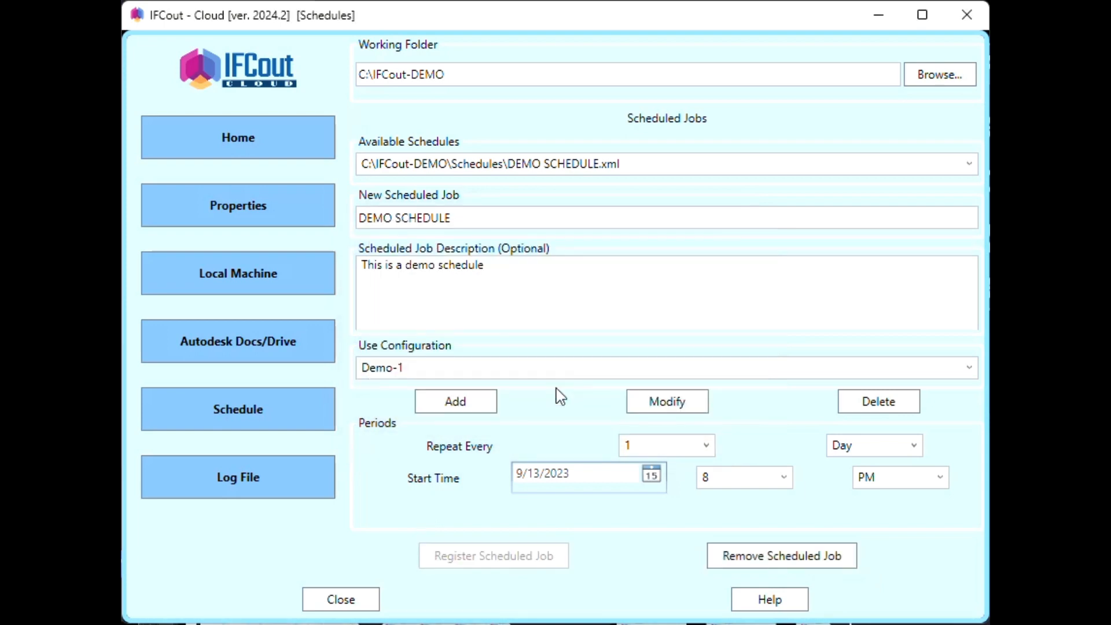
pyautogui.click(812, 564)
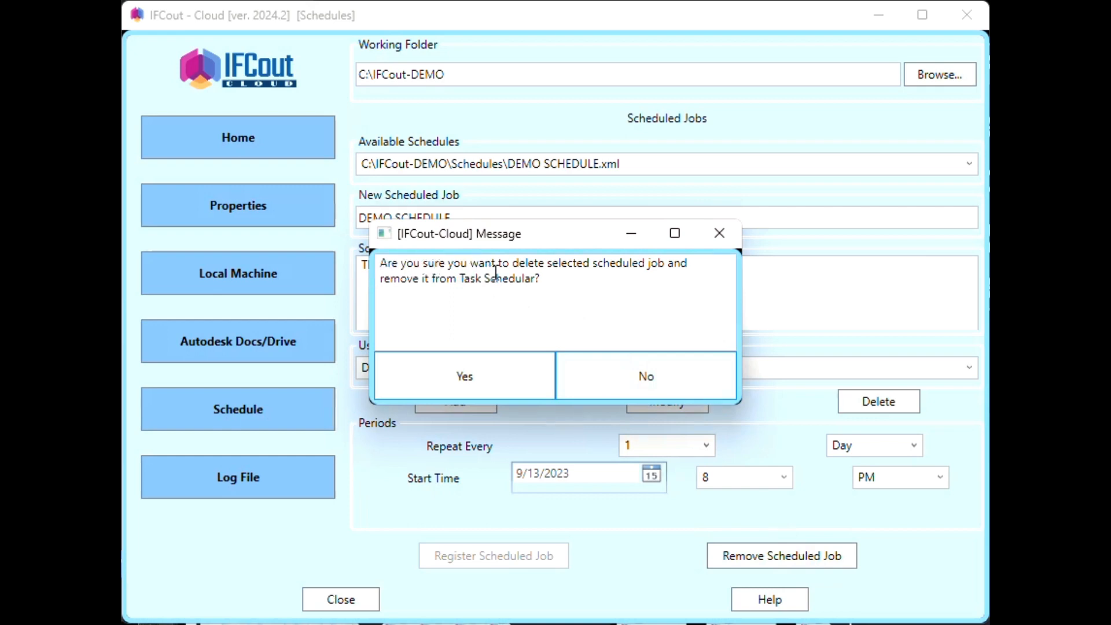
pyautogui.click(653, 379)
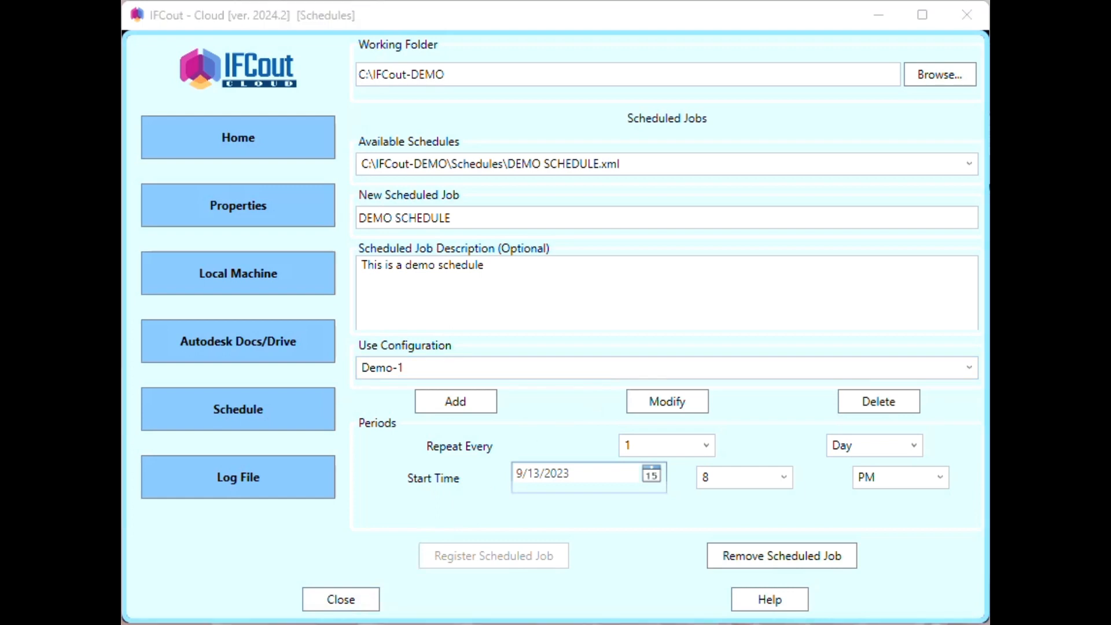
# - In Task Scheduler, confirm DEMO SCHEDULE is Ready with a daily 8:00 PM trigger, then close it
pyautogui.hotkey('alt', 'Tab')
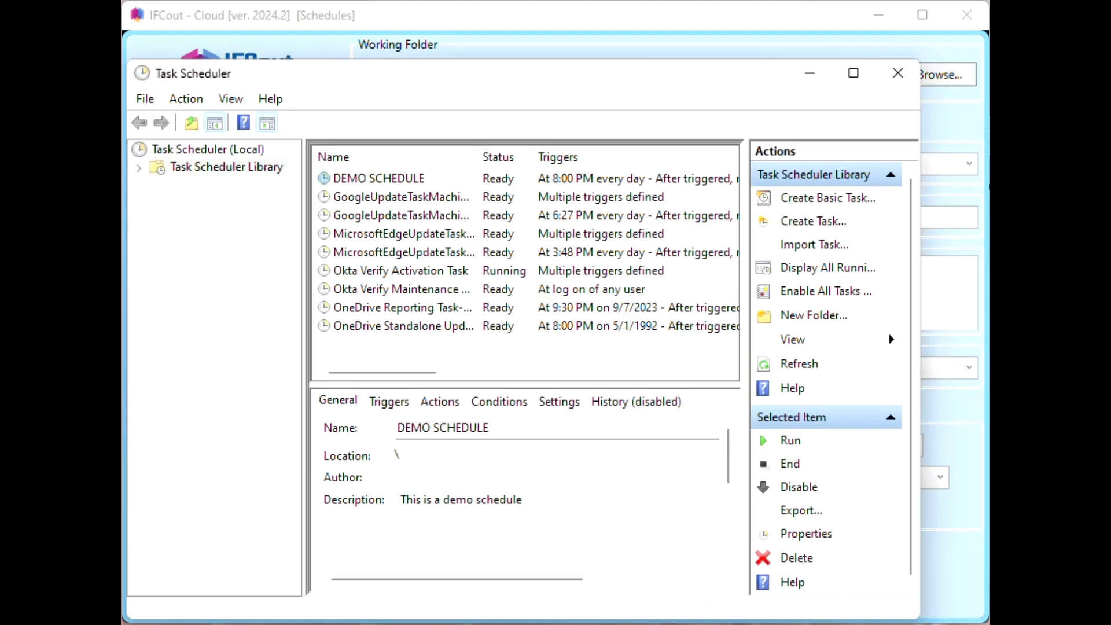
pyautogui.click(420, 201)
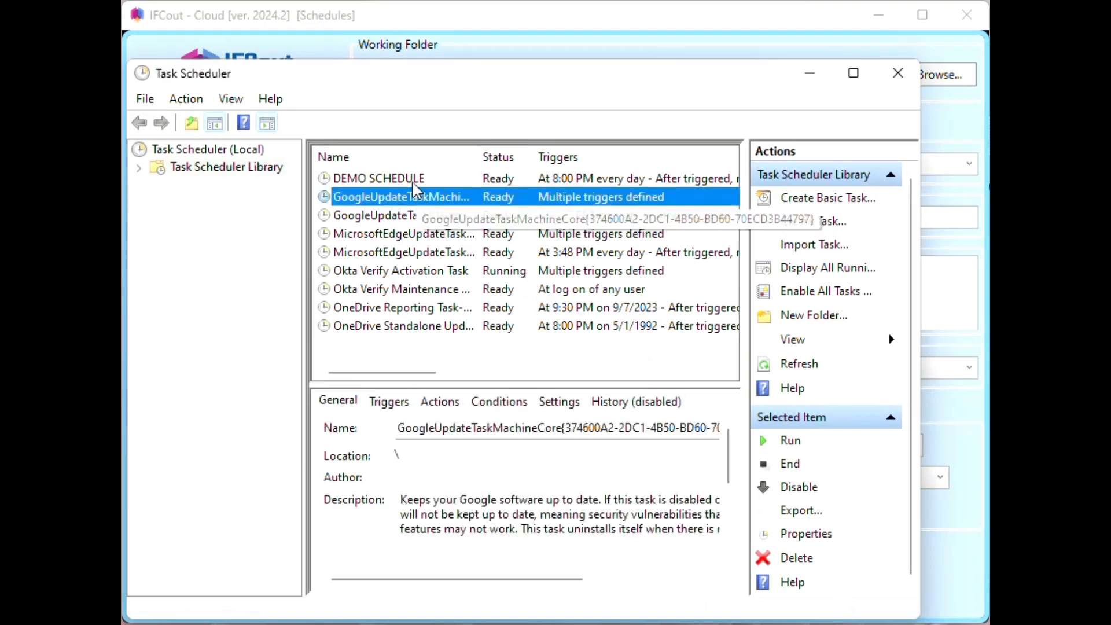
pyautogui.click(414, 183)
pyautogui.click(414, 183)
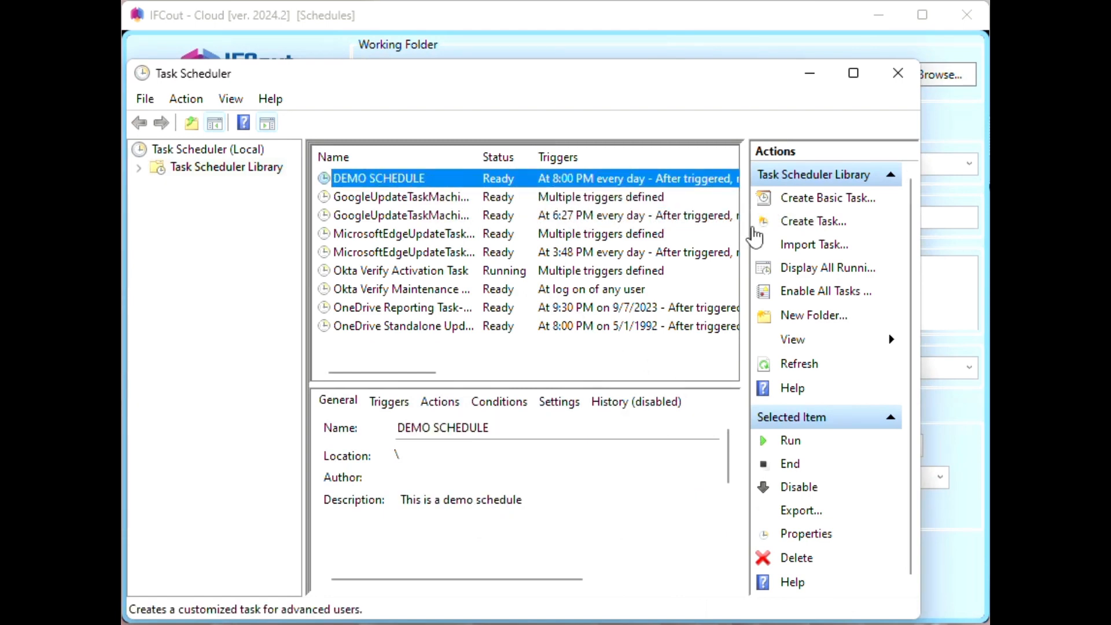
pyautogui.moveTo(748, 226); pyautogui.dragTo(846, 239)
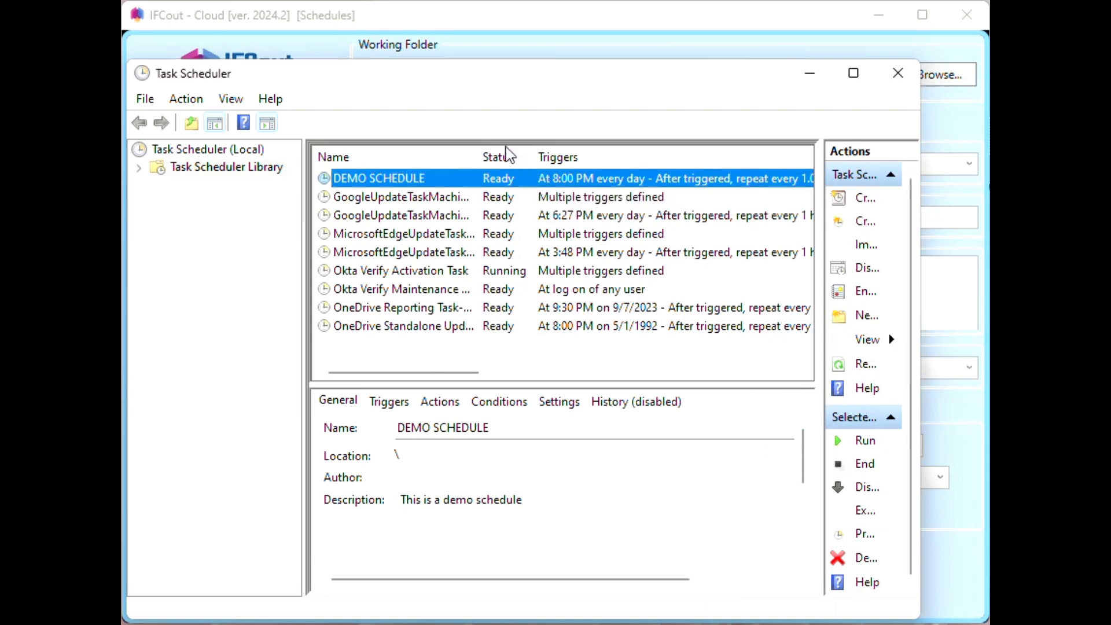
pyautogui.click(388, 405)
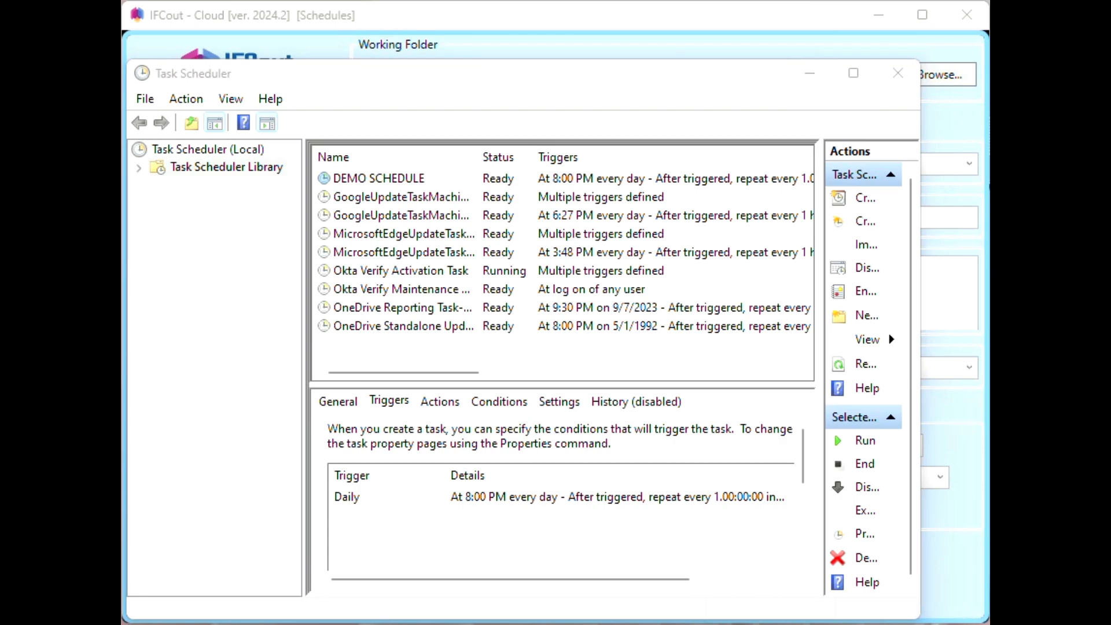
pyautogui.moveTo(318, 165); pyautogui.dragTo(828, 195)
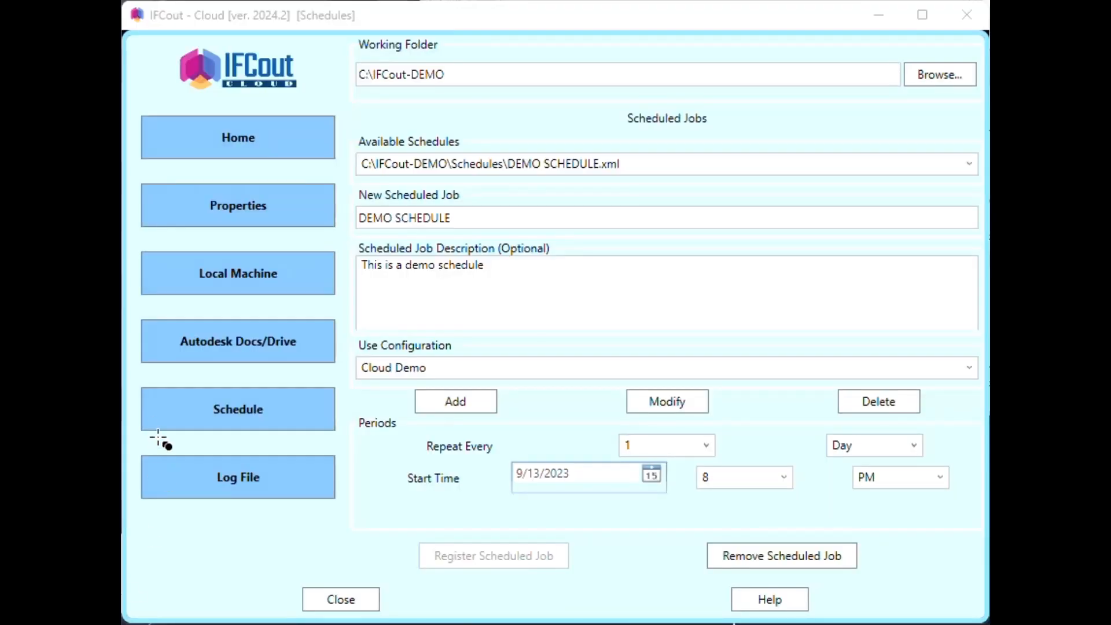
# - On the Log File page, start choosing a log folder and go to the Windows-SSD (C:) drive
pyautogui.moveTo(130, 443); pyautogui.dragTo(351, 516)
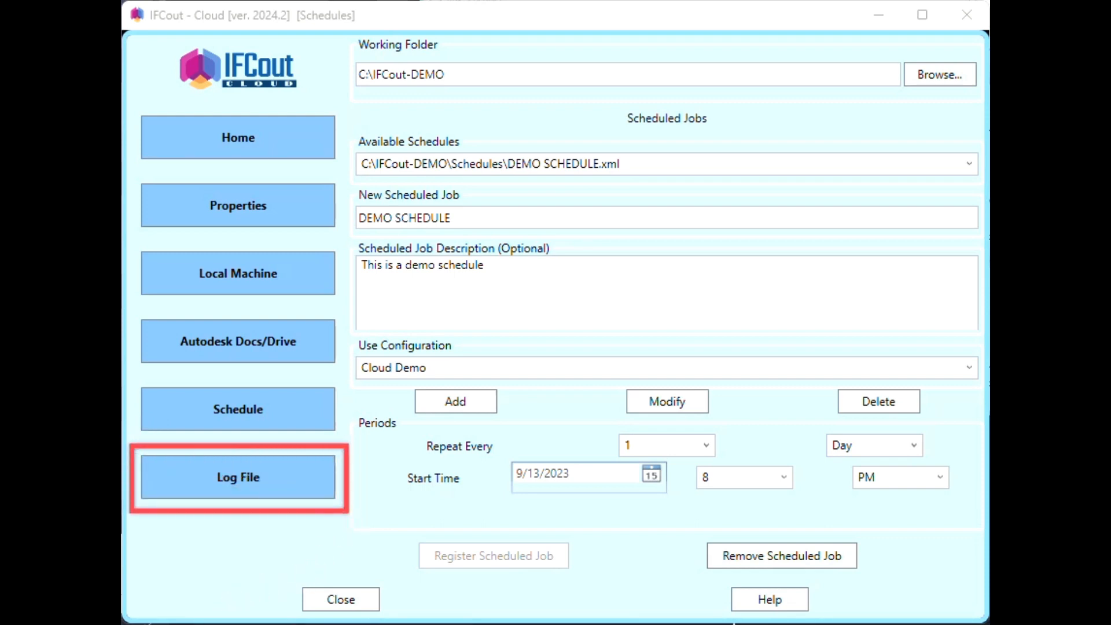
pyautogui.click(238, 486)
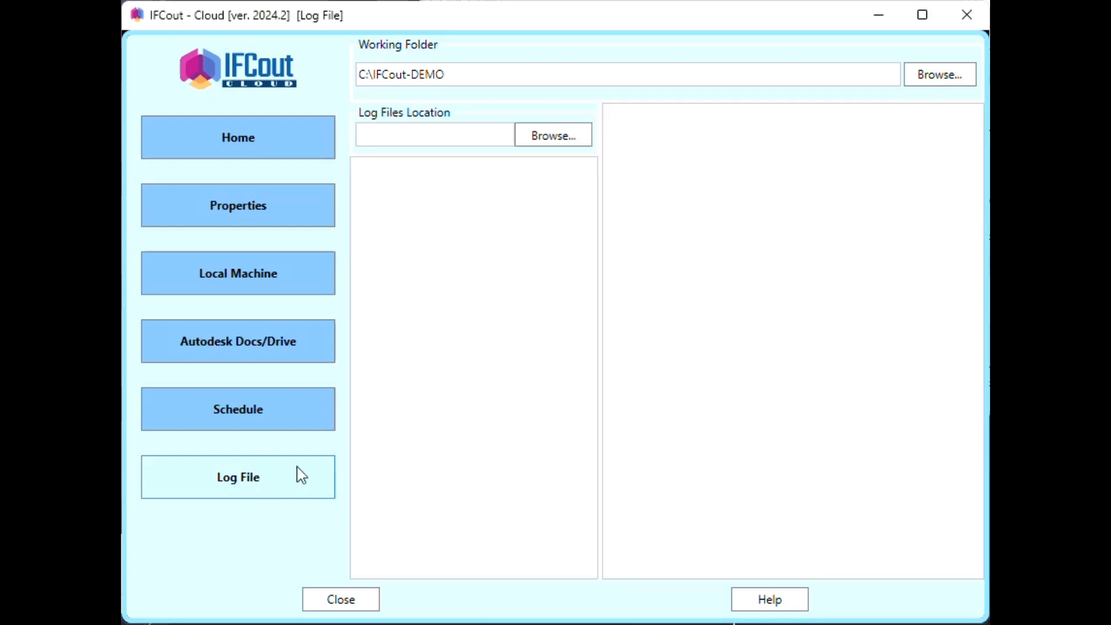
pyautogui.click(543, 136)
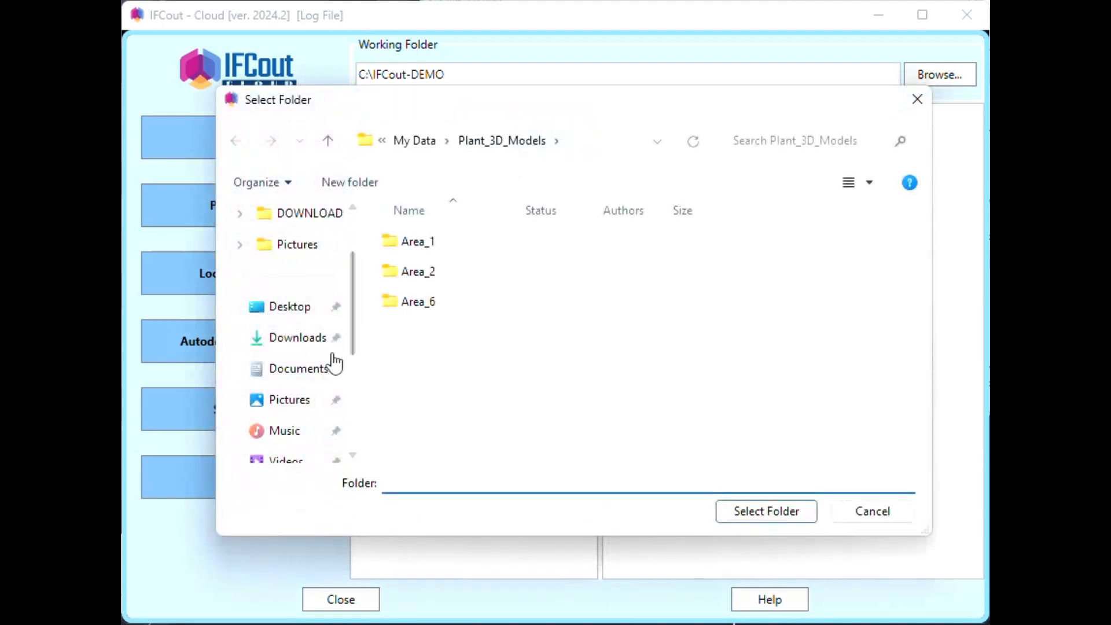
pyautogui.scroll(-3, 330, 347)
pyautogui.scroll(-2, 313, 408)
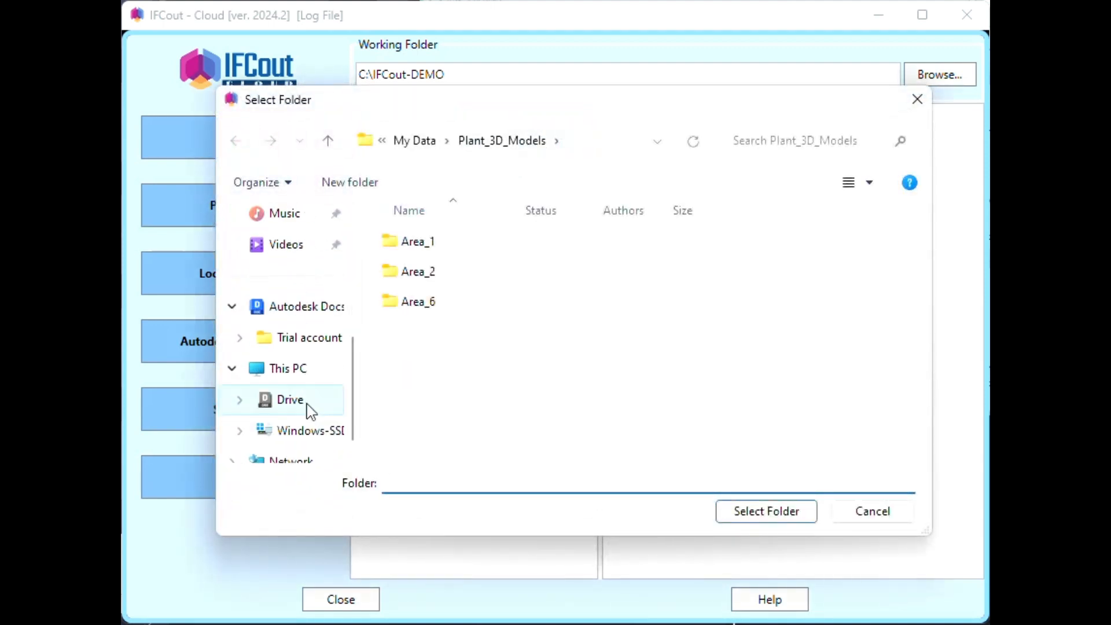
pyautogui.scroll(1, 319, 408)
pyautogui.click(320, 435)
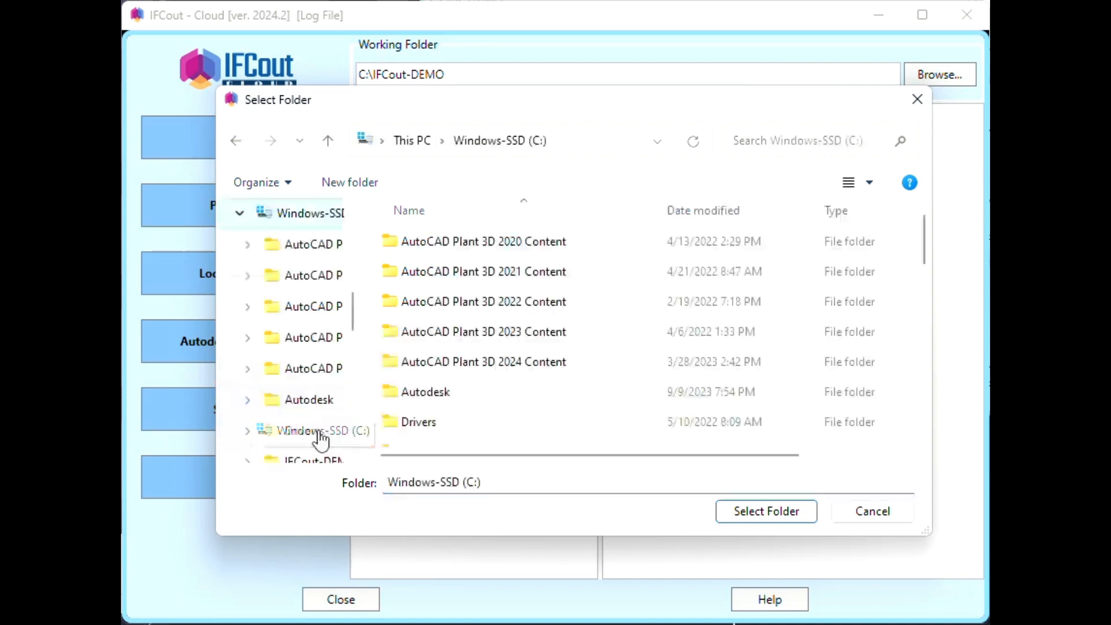
# - Set the log location to C:\IFCout-DEMO\Log-Files and scroll through a Demo-1 conversion log
pyautogui.scroll(-5, 527, 405)
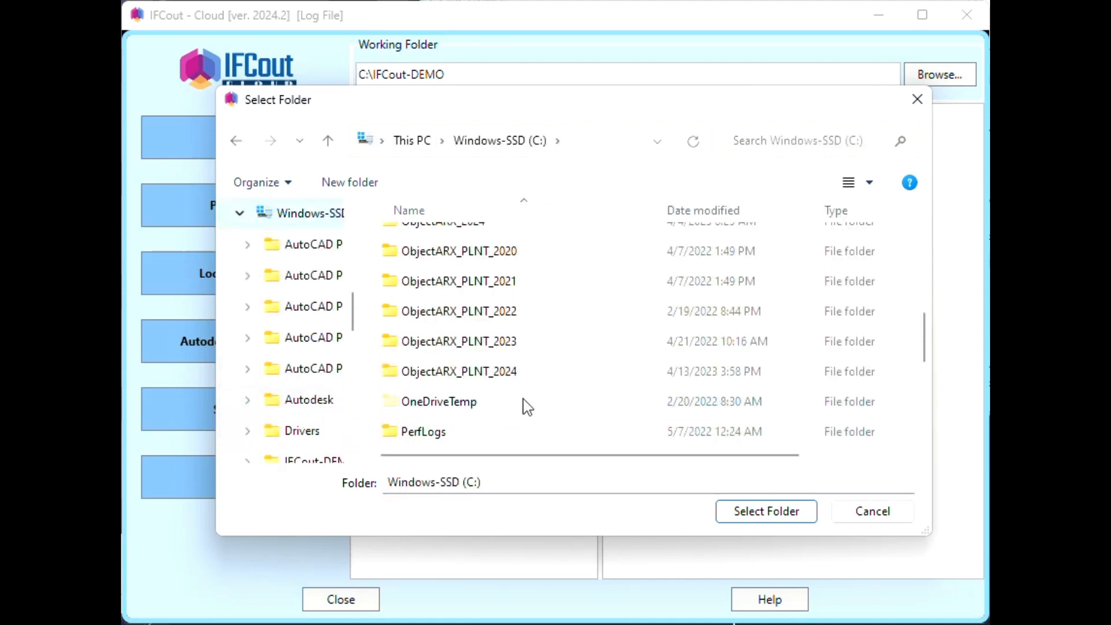
pyautogui.scroll(3, 527, 406)
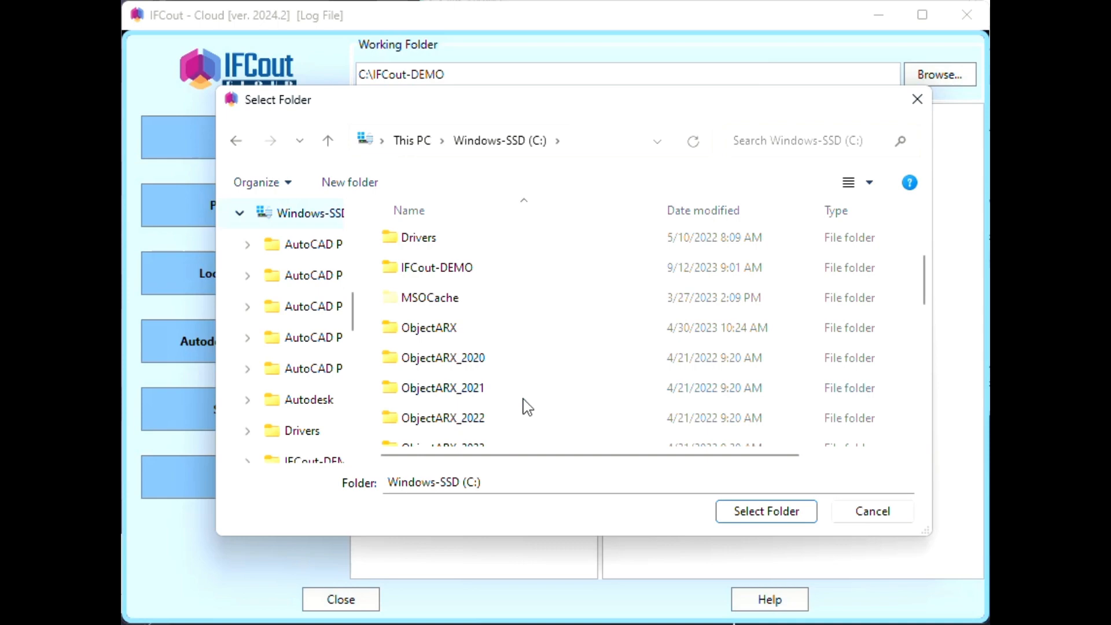
pyautogui.doubleClick(463, 266)
pyautogui.click(491, 280)
pyautogui.doubleClick(490, 280)
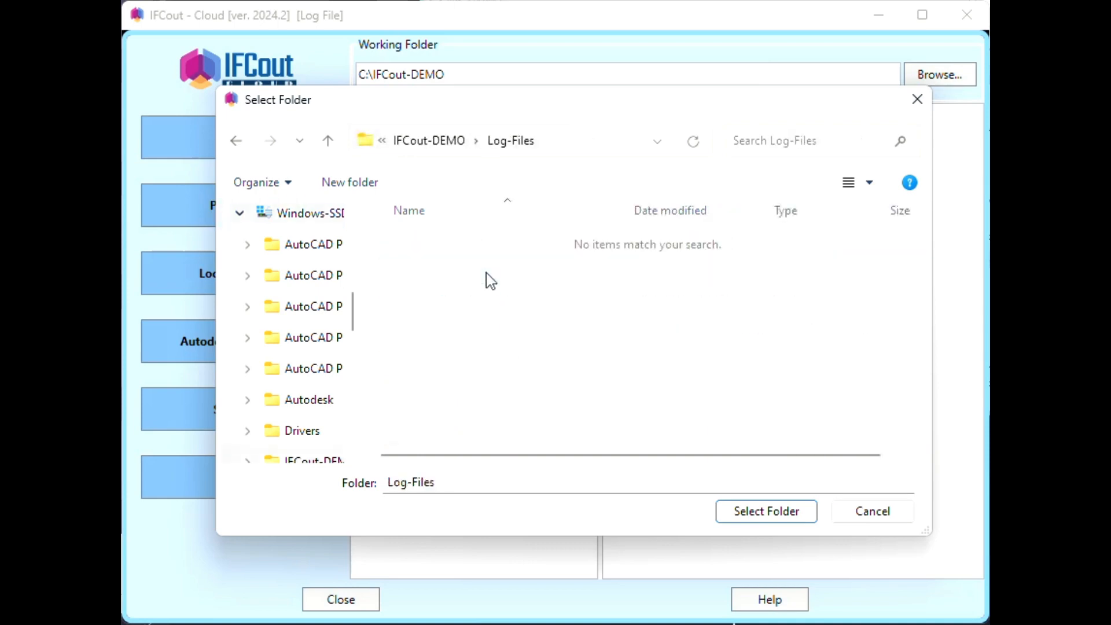
pyautogui.click(751, 511)
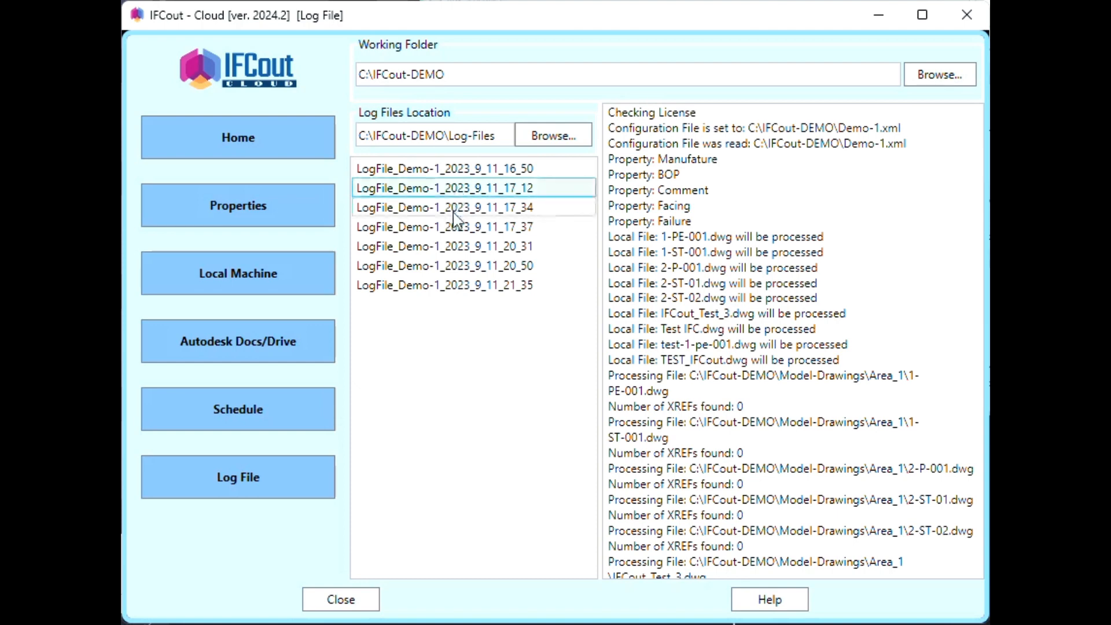
pyautogui.scroll(-10, 863, 449)
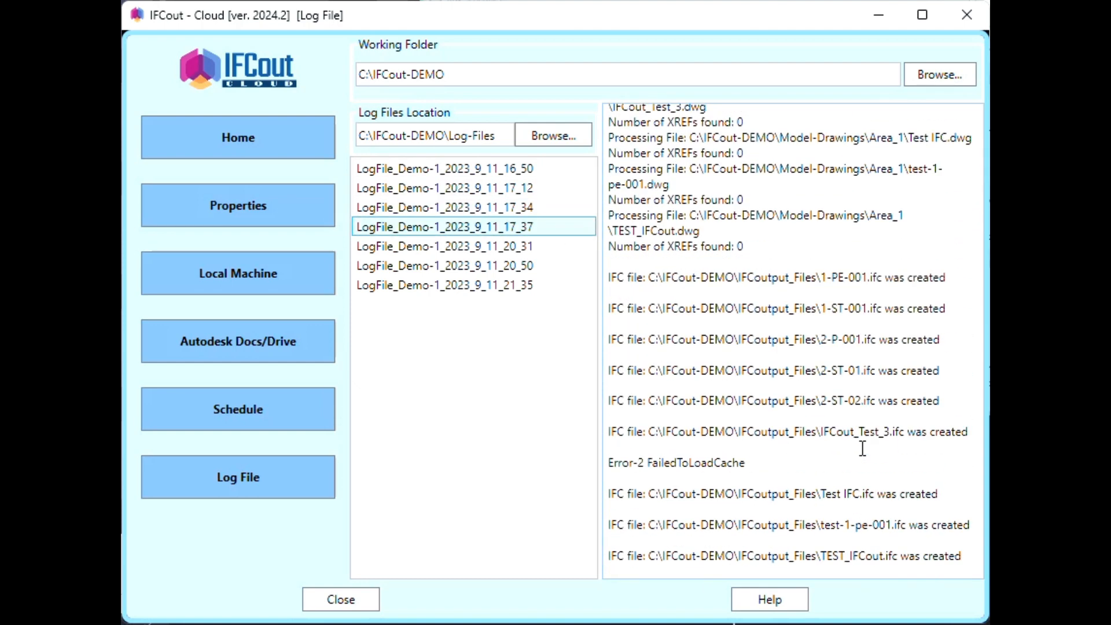
pyautogui.scroll(10, 862, 448)
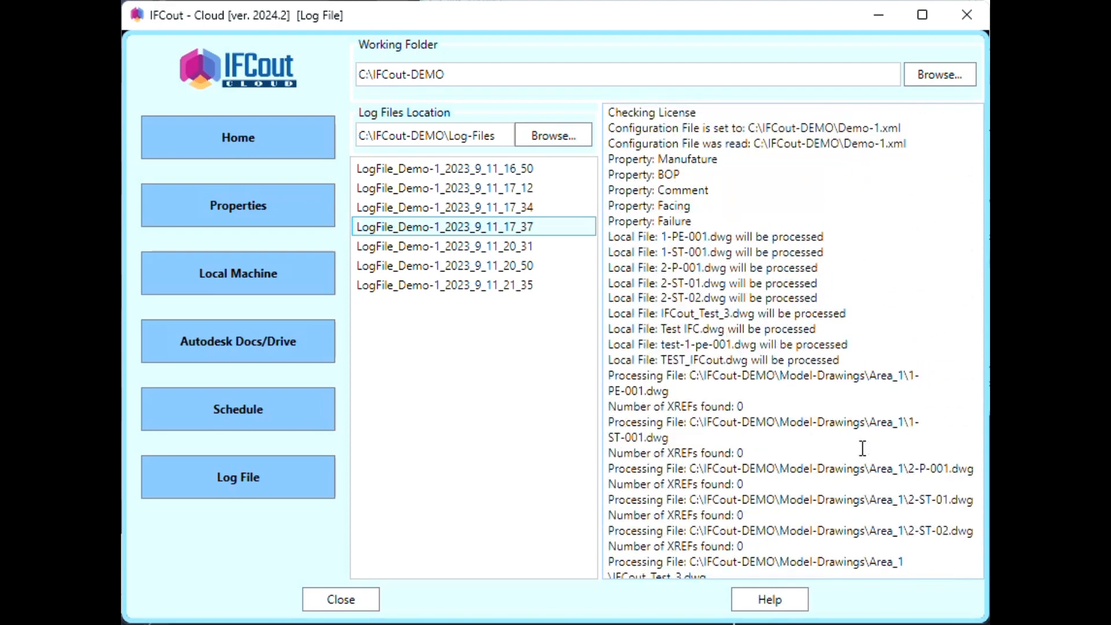